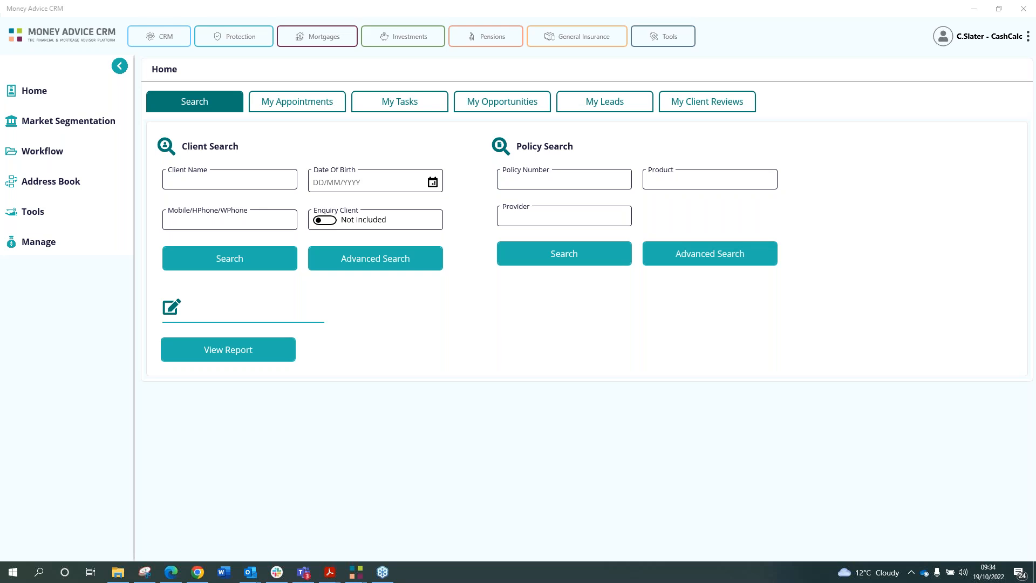
# Switch to Money Advice CRM and open the User Preferences listed under the Technical tools.
pyautogui.hotkey('alt', 'Tab')
pyautogui.click(675, 38)
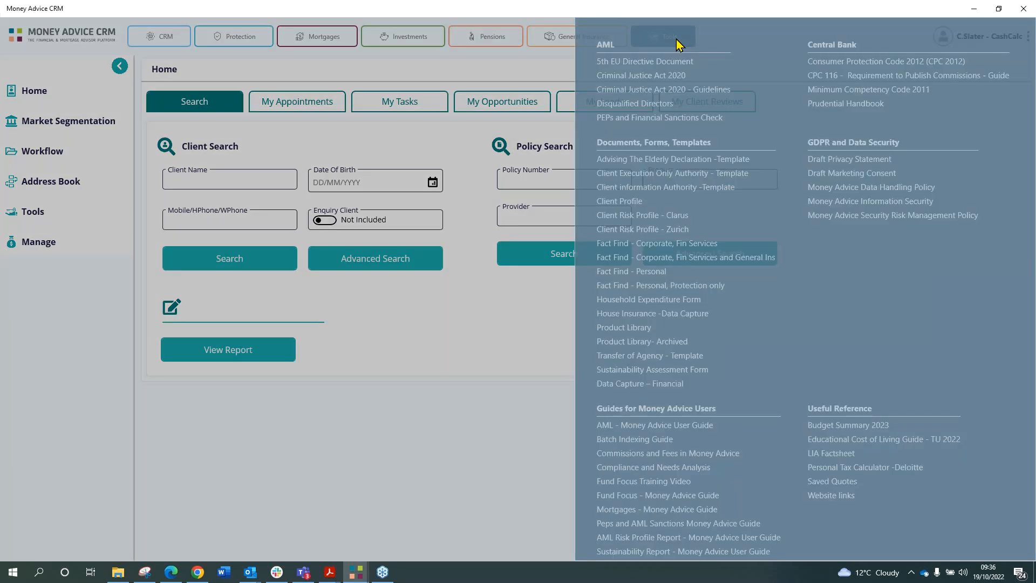
pyautogui.scroll(-1, 635, 537)
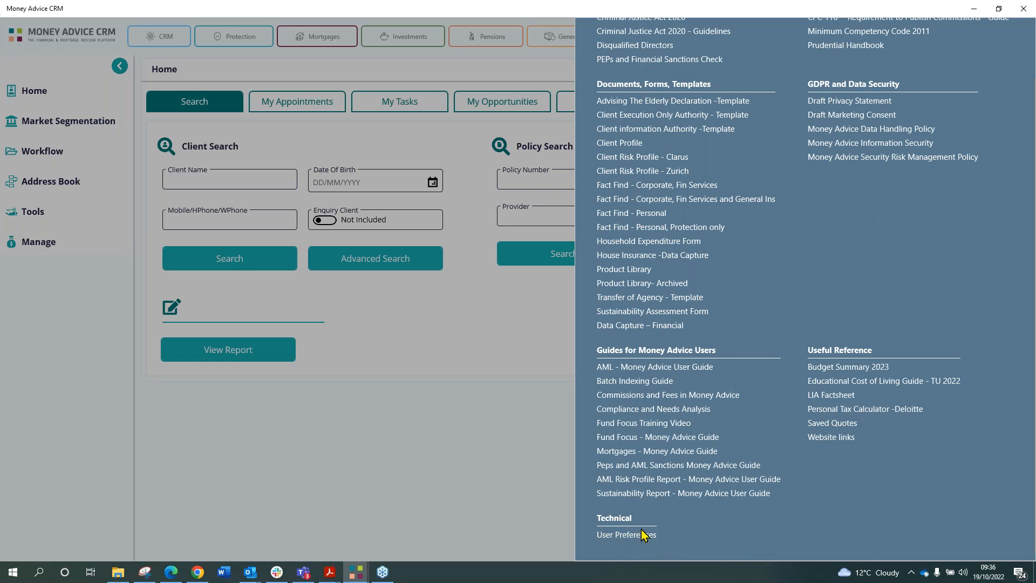
pyautogui.click(619, 535)
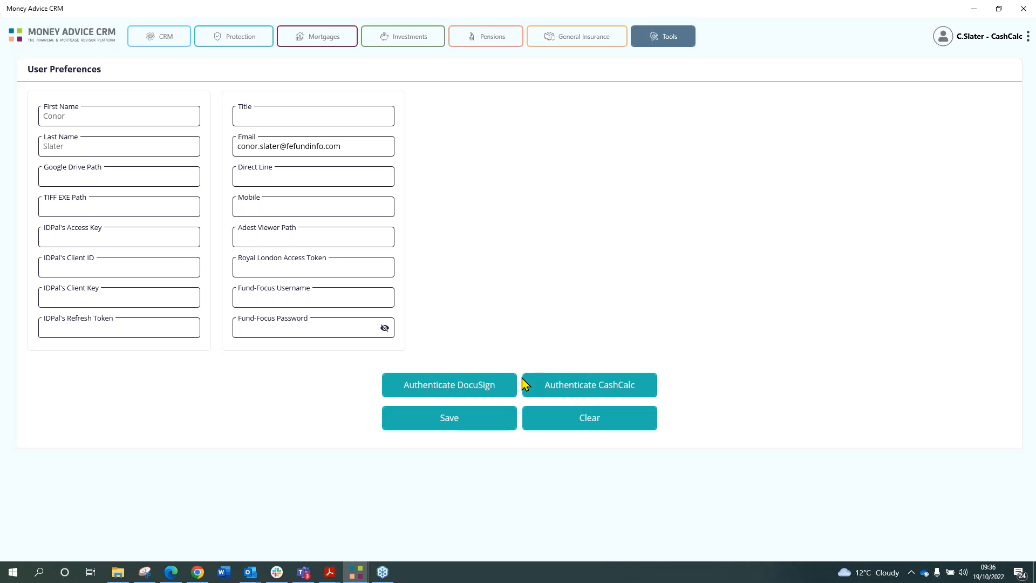
# Start the CashCalc authentication, enlarge the authorization window to review the requested access, and close it without authorizing.
pyautogui.click(589, 393)
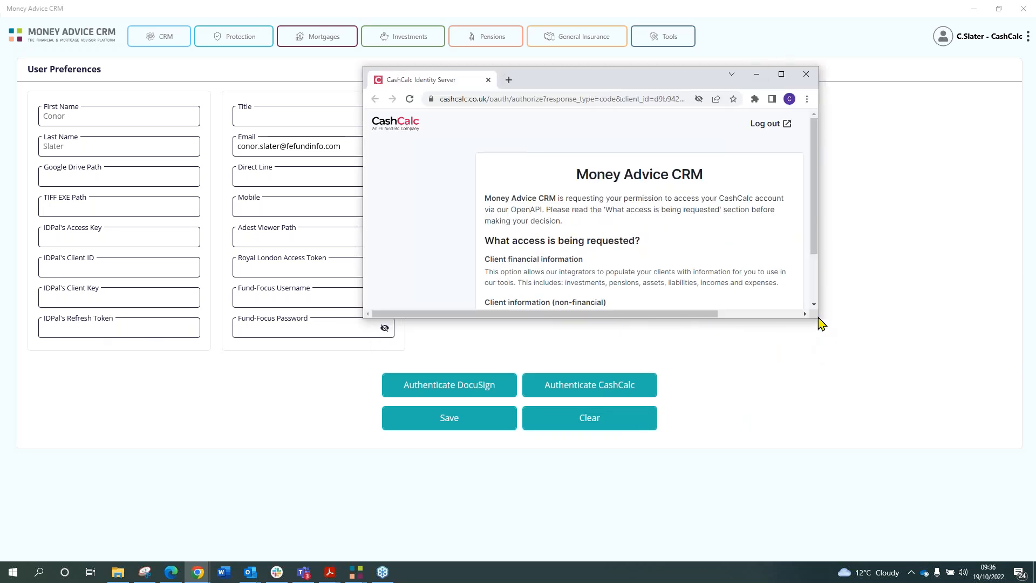
pyautogui.moveTo(818, 319); pyautogui.dragTo(983, 545)
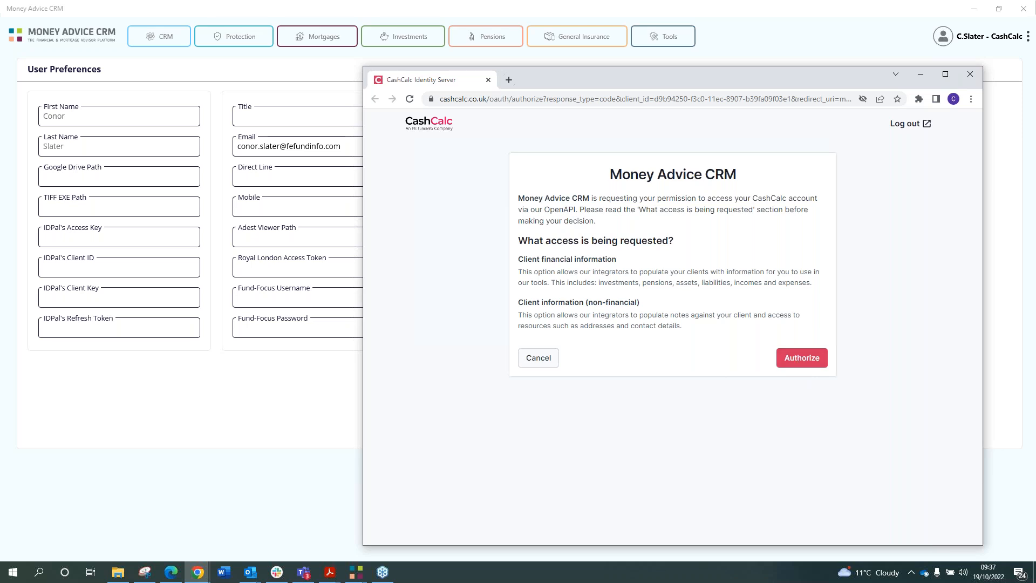
pyautogui.click(970, 75)
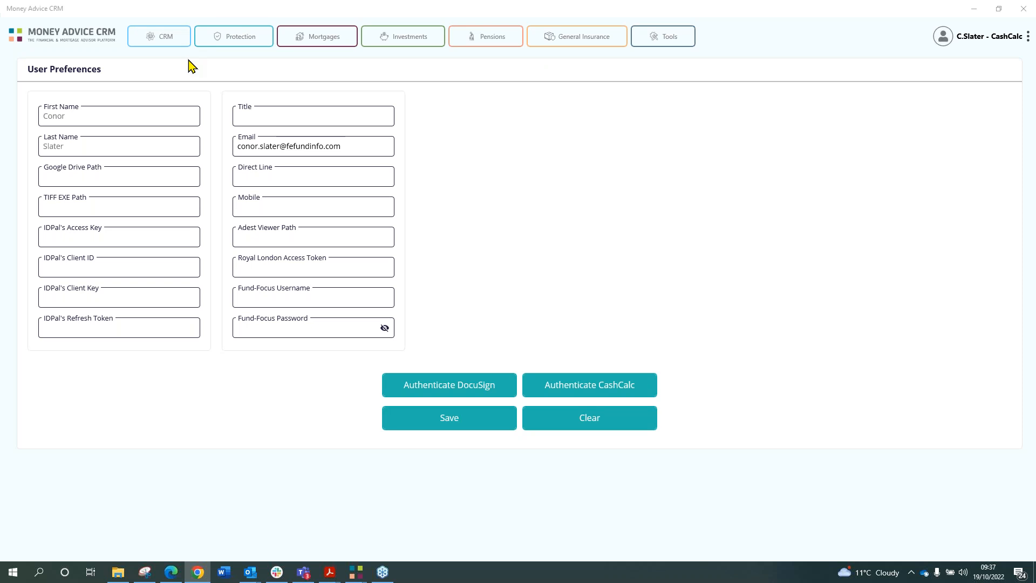
# Open the list of CashCalc clients to fetch, select the second through fifth entries, and close it without fetching.
pyautogui.click(164, 44)
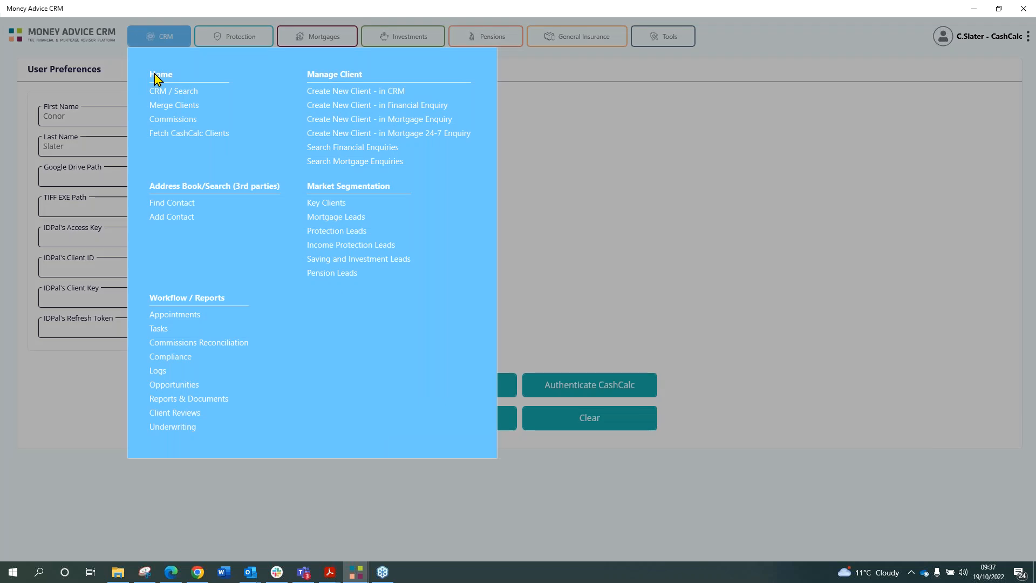
pyautogui.click(220, 138)
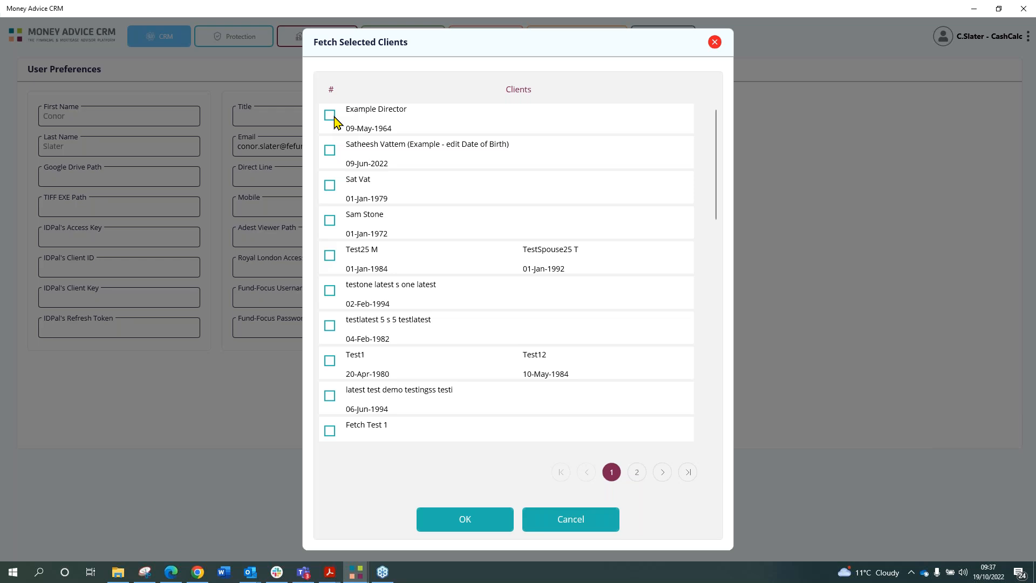
pyautogui.click(330, 150)
pyautogui.click(329, 185)
pyautogui.click(330, 220)
pyautogui.click(329, 256)
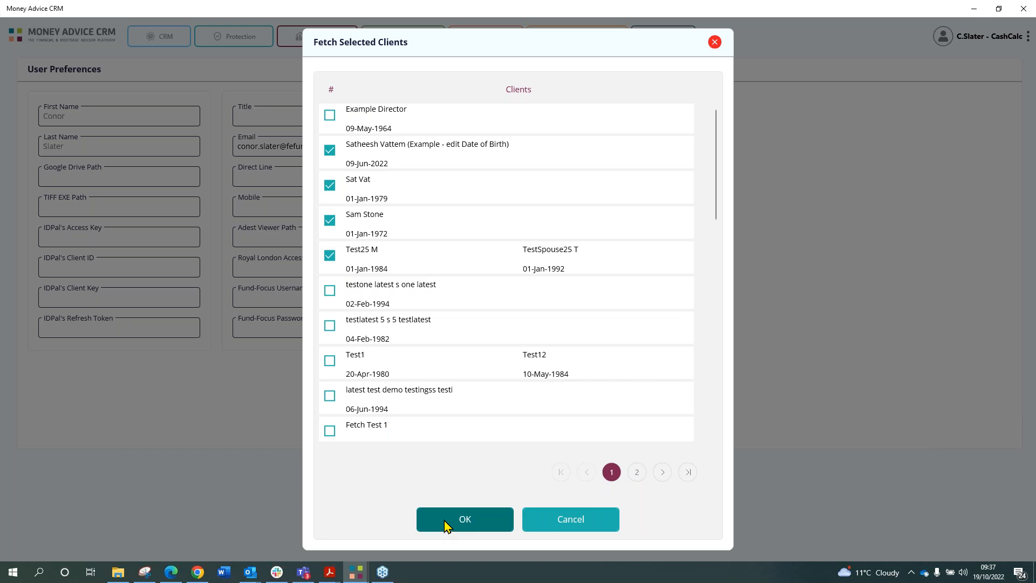
pyautogui.click(715, 42)
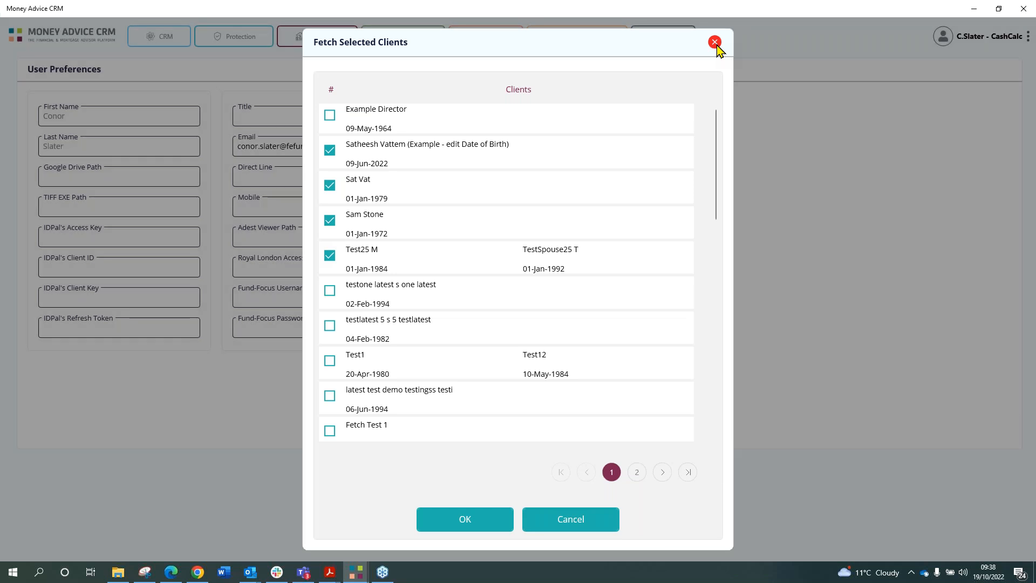
# Search the CRM for clients named "CashCalc" and open the matching client's record.
pyautogui.click(184, 42)
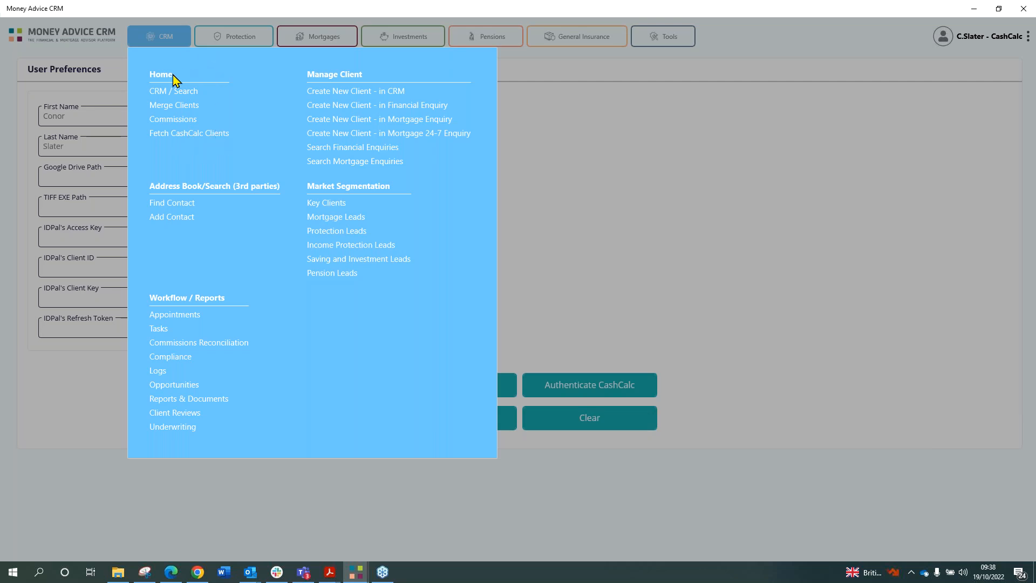
pyautogui.click(172, 96)
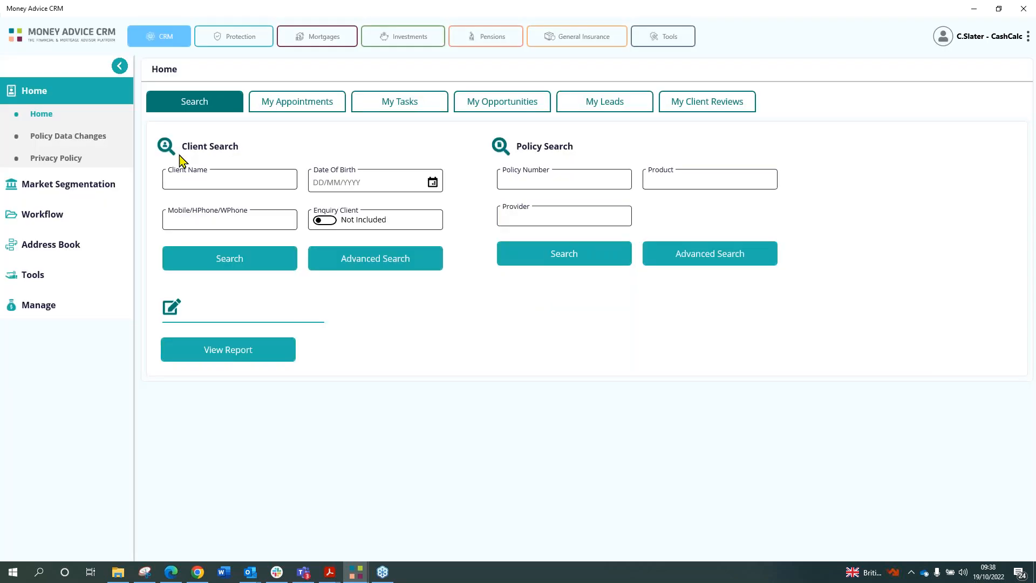
pyautogui.click(234, 178)
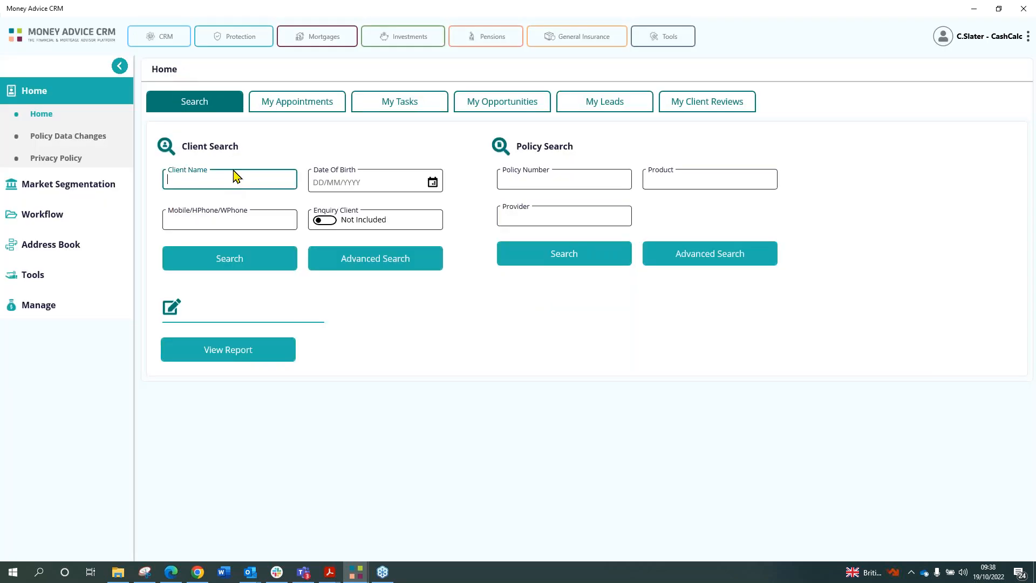
pyautogui.write('CashCalc')
pyautogui.click(267, 260)
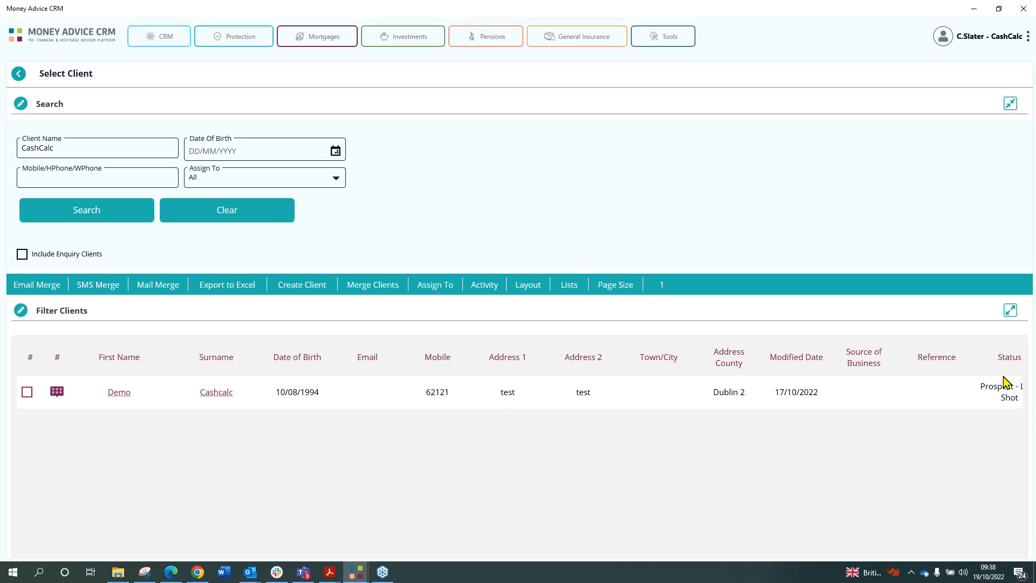
pyautogui.click(119, 392)
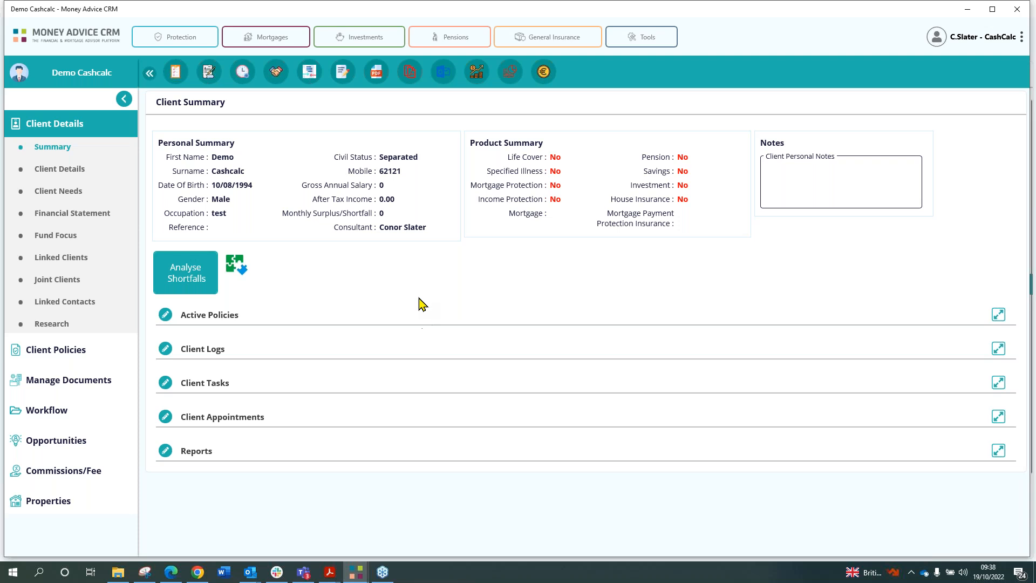
# Expand the client's Personal Details to review them, and show the further client actions such as Send to CashCalc.
pyautogui.click(81, 172)
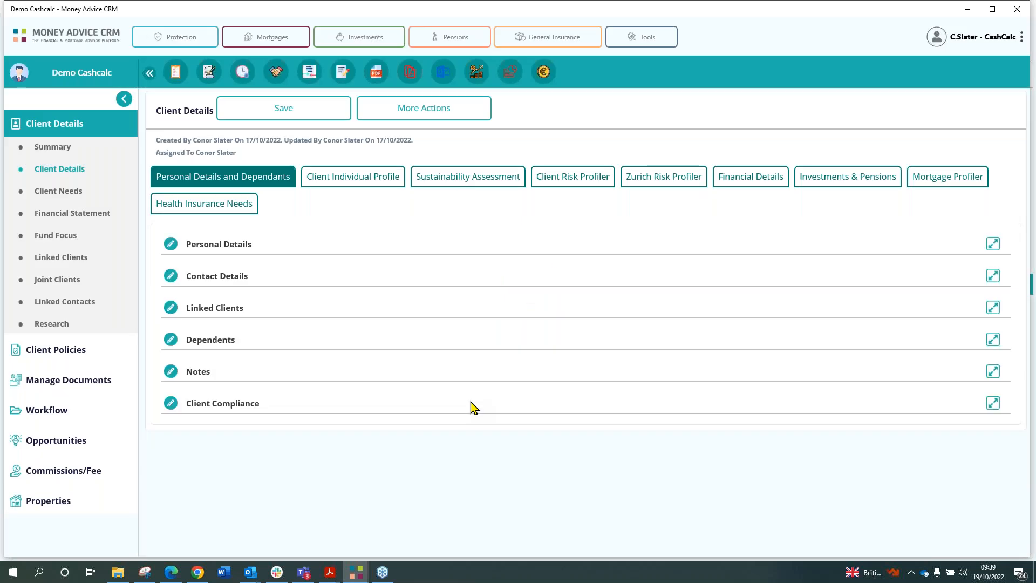
pyautogui.click(327, 246)
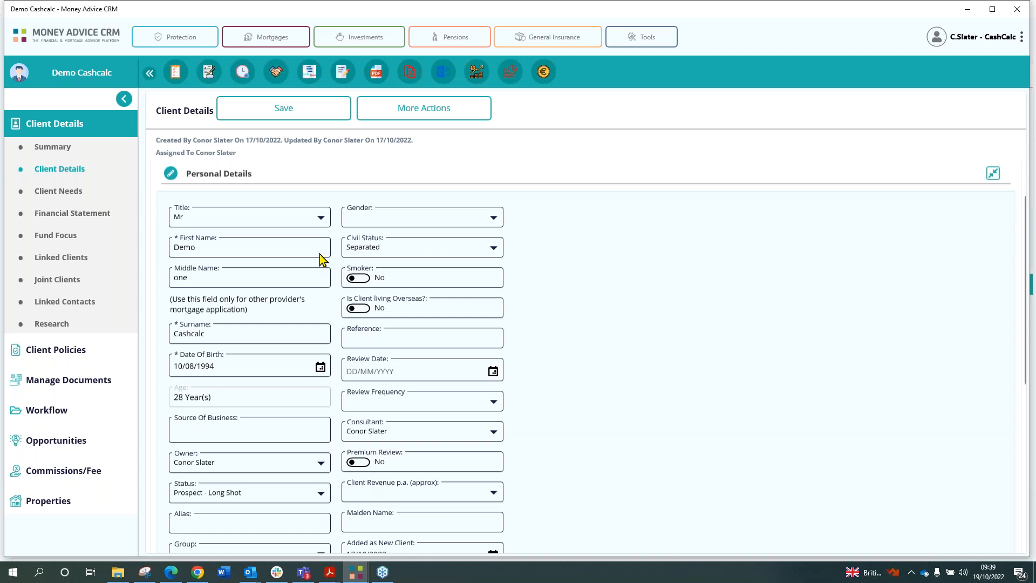
pyautogui.scroll(-6, 322, 259)
pyautogui.scroll(6, 573, 310)
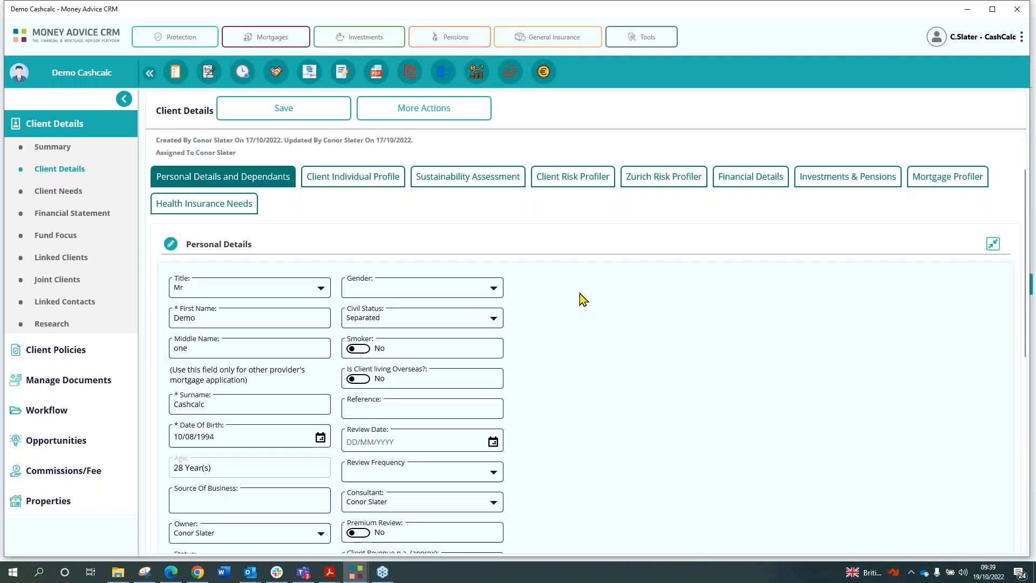
pyautogui.click(437, 115)
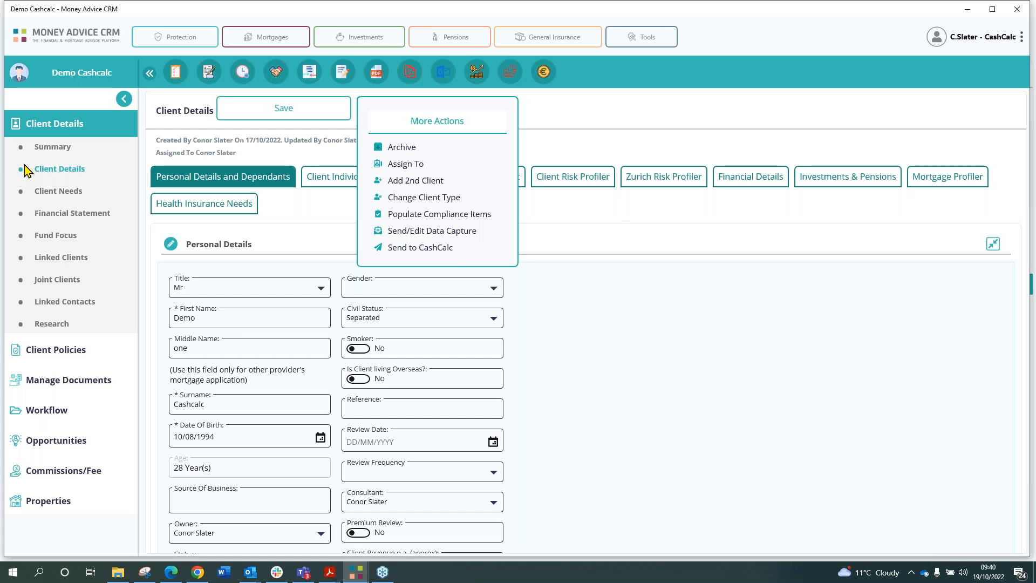
# Switch to the CashCalc dashboard in Chrome, view the telephone support details under Resources, and close them.
pyautogui.hotkey('alt', 'Tab')
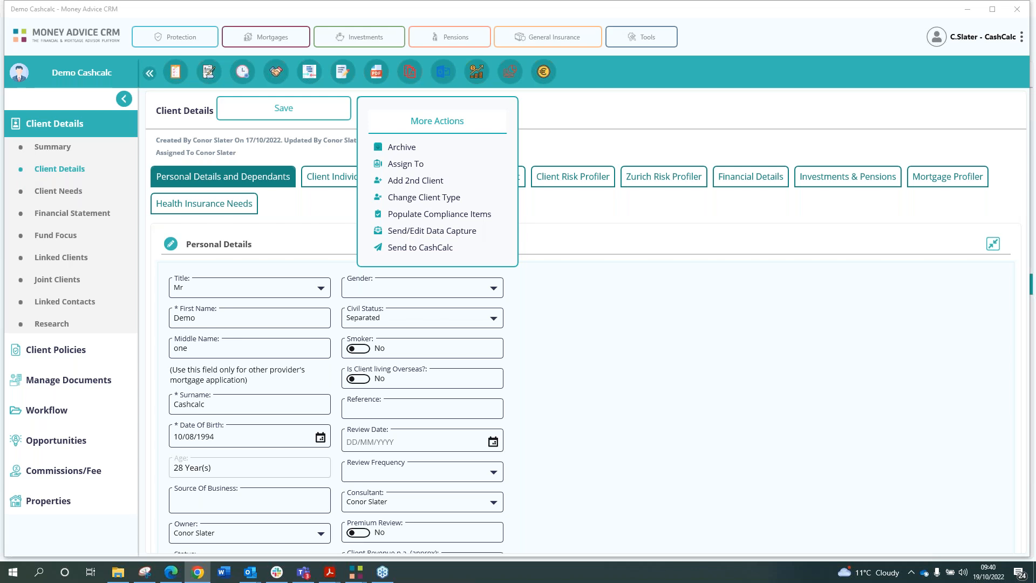
pyautogui.moveTo(0, 561); pyautogui.dragTo(450, 10)
pyautogui.click(785, 10)
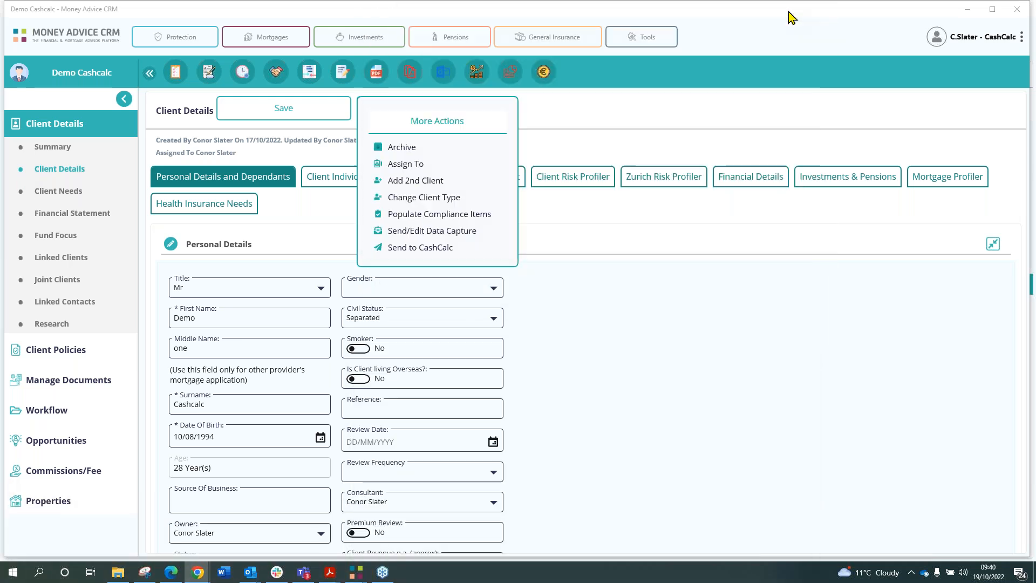
pyautogui.scroll(1, 441, 377)
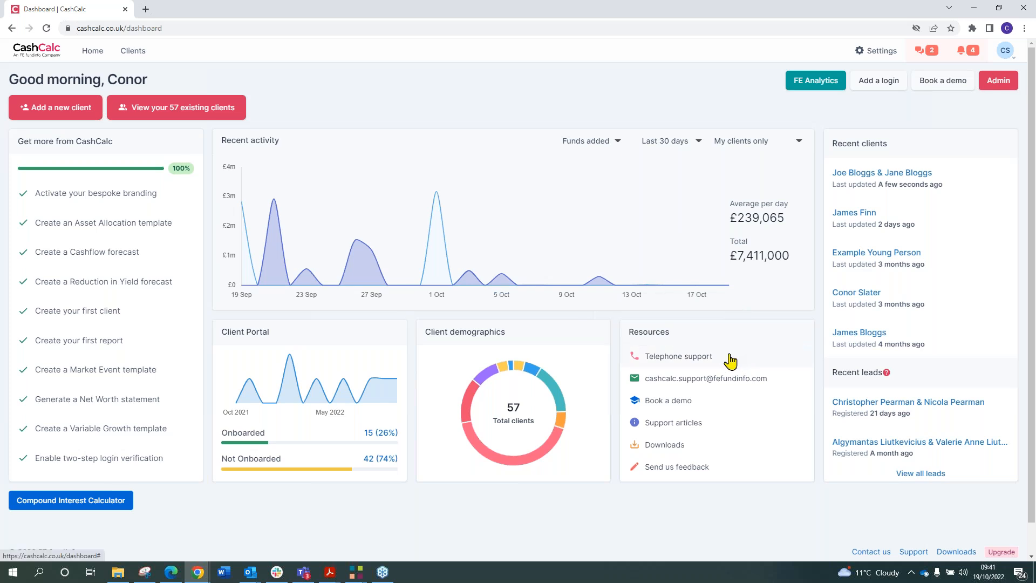
pyautogui.moveTo(628, 332); pyautogui.dragTo(675, 335)
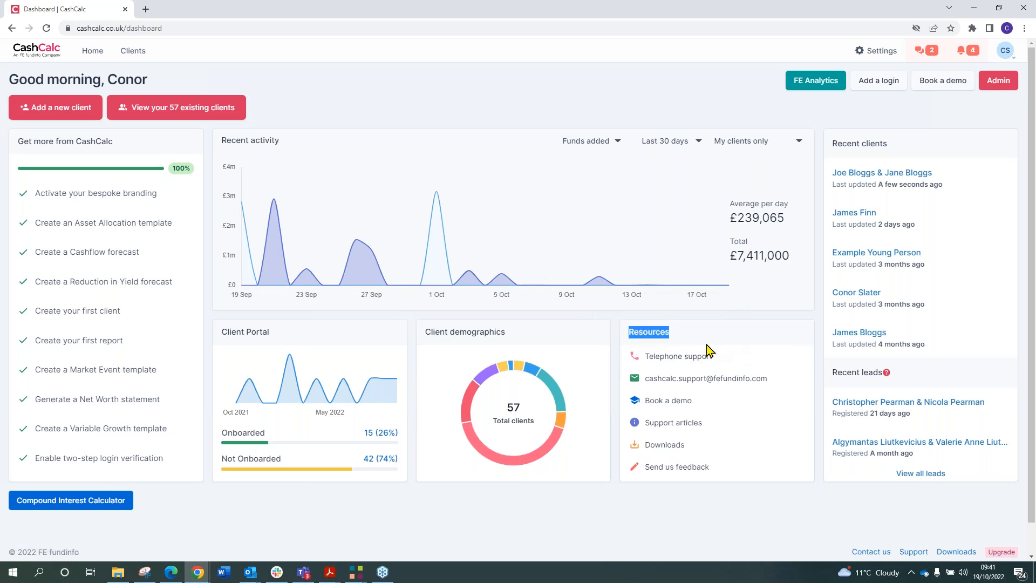
pyautogui.click(683, 360)
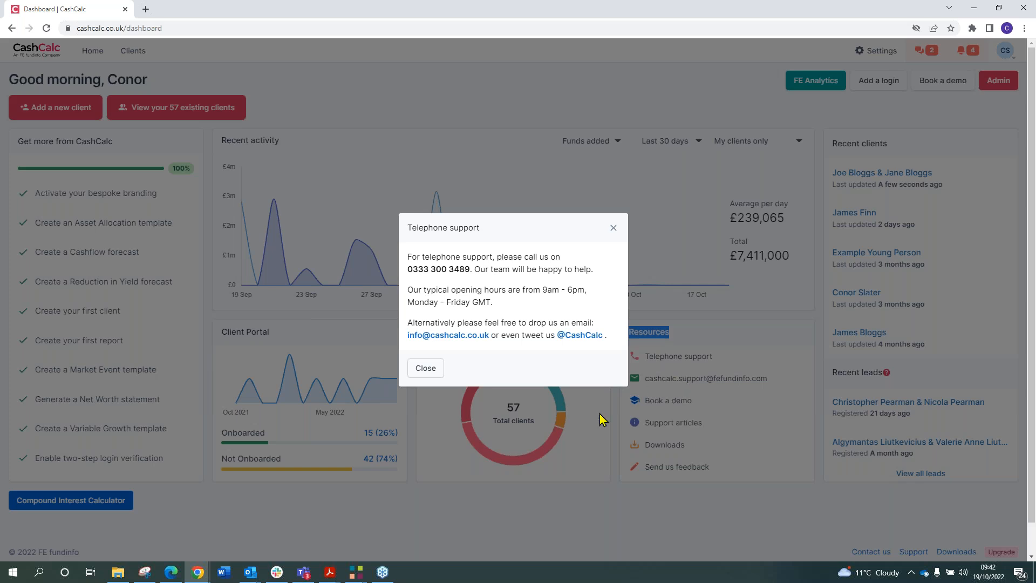
pyautogui.click(431, 374)
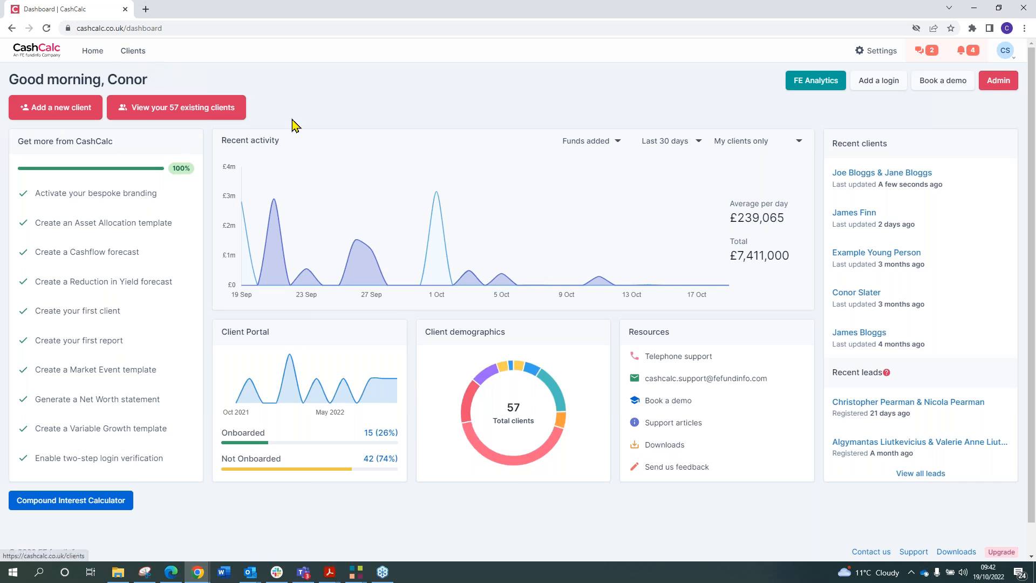
# In My Clients, create a pink tag named "Money Advice Mortgage Client" and apply it to the first client couple listed.
pyautogui.click(869, 191)
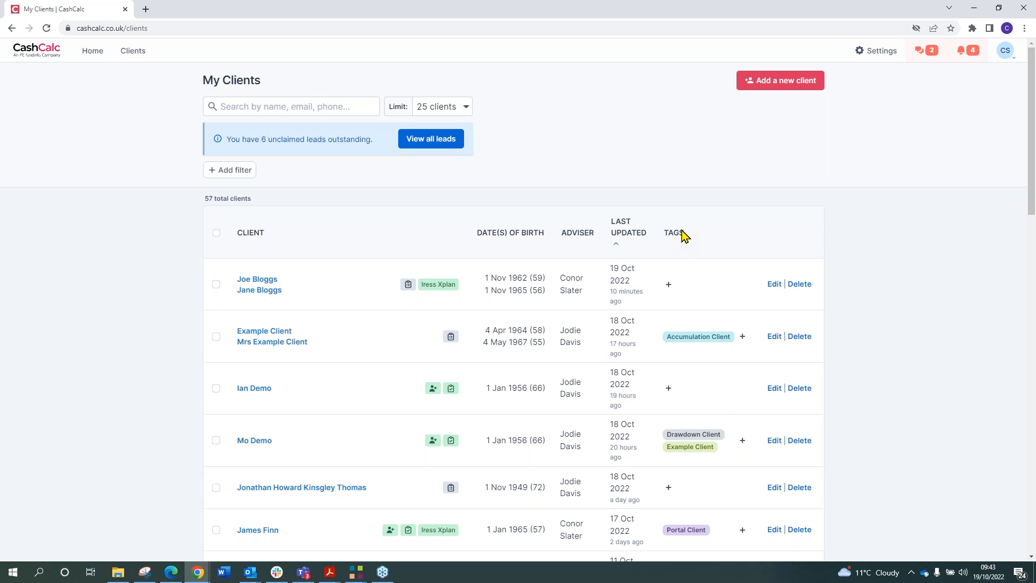
pyautogui.click(669, 286)
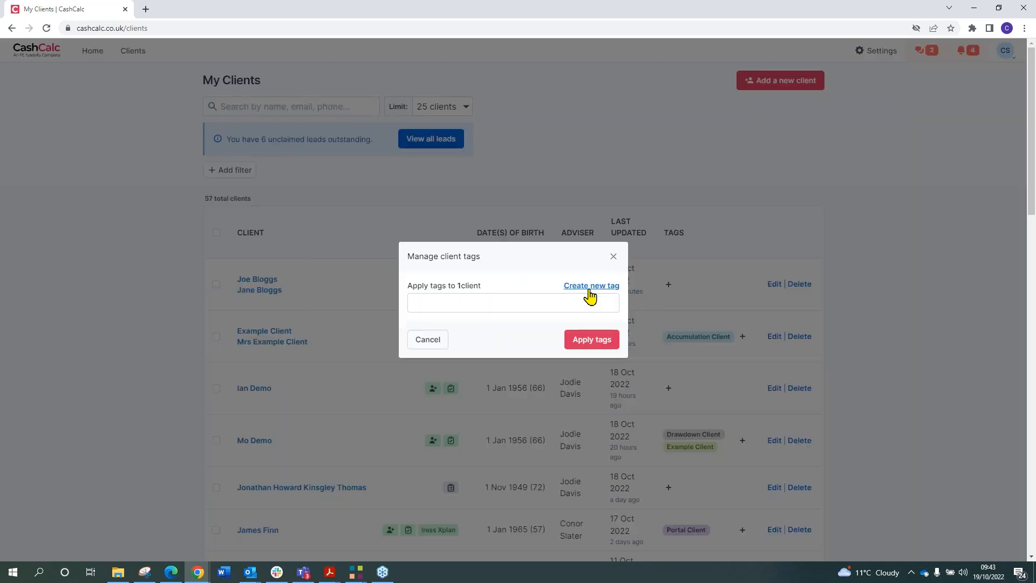
pyautogui.click(526, 307)
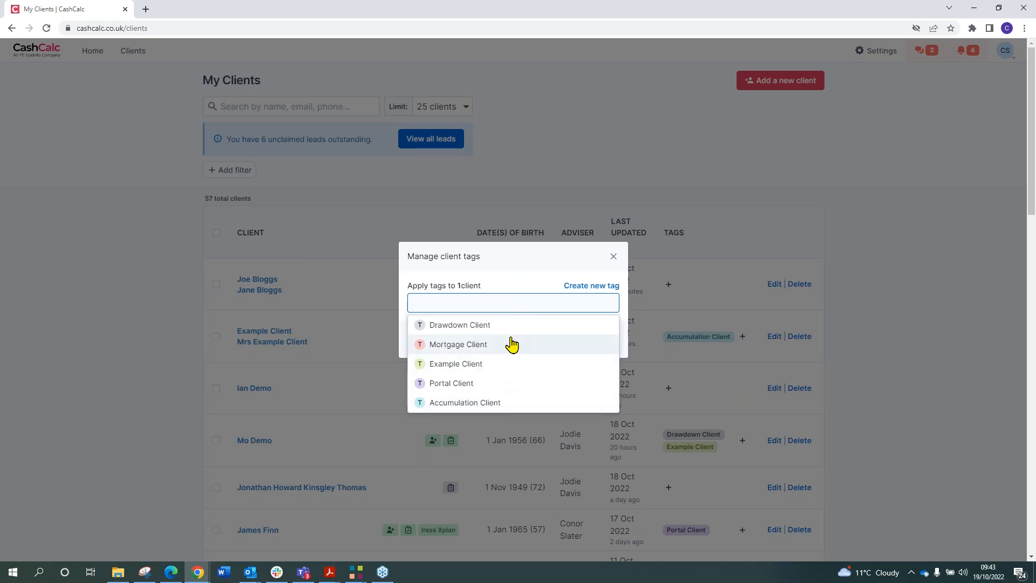
pyautogui.click(588, 287)
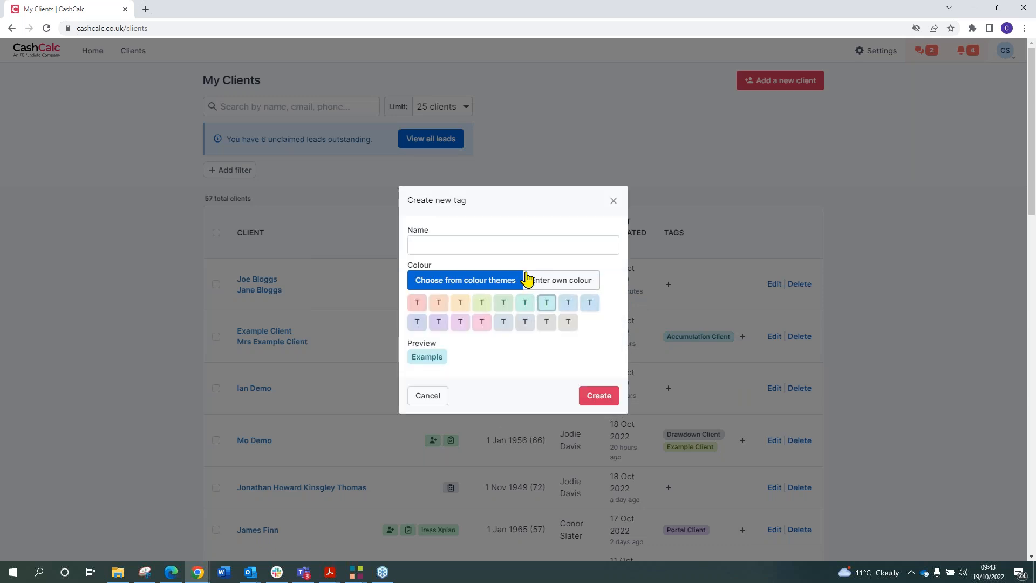
pyautogui.click(484, 322)
pyautogui.click(519, 240)
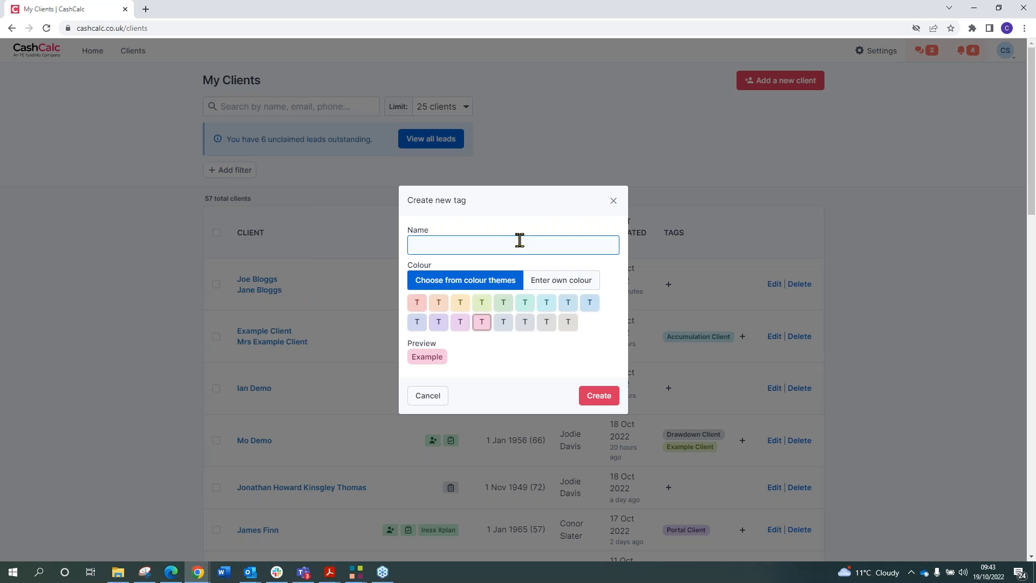
pyautogui.write('Money Advice Mortgage Client')
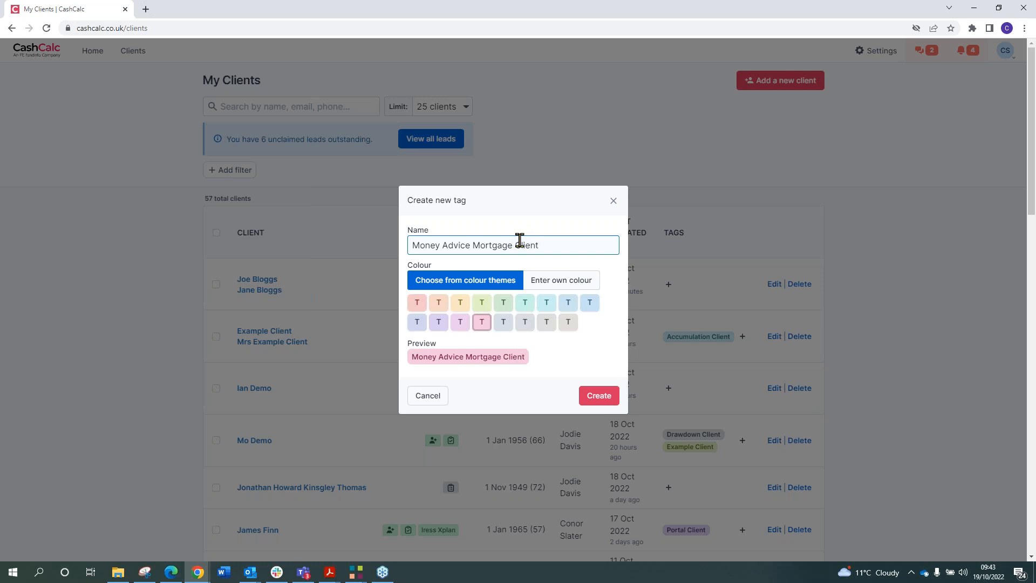
pyautogui.click(599, 395)
pyautogui.click(609, 349)
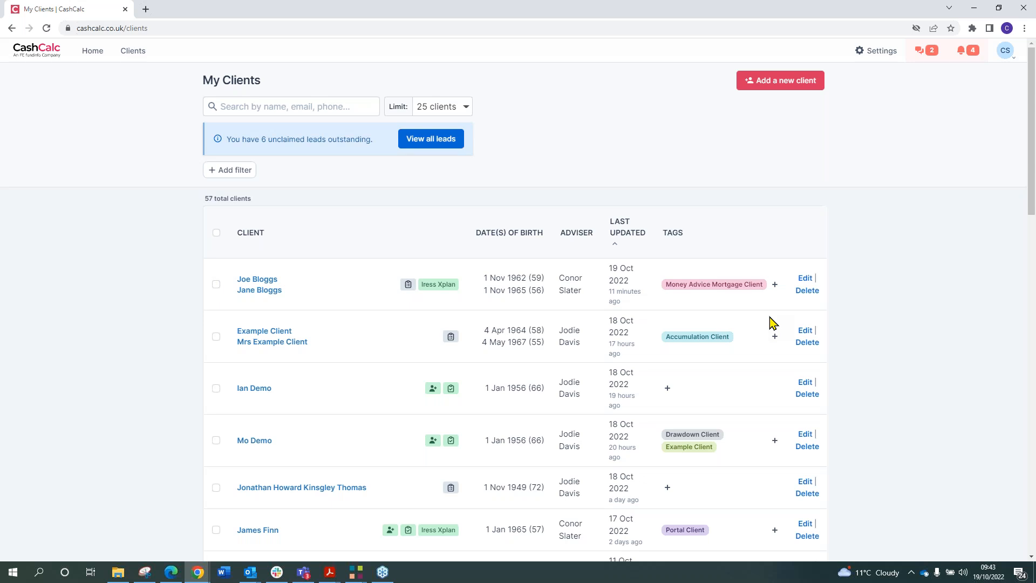
# Filter the client list by the "Money Advice Mortgage Client" tag.
pyautogui.click(231, 183)
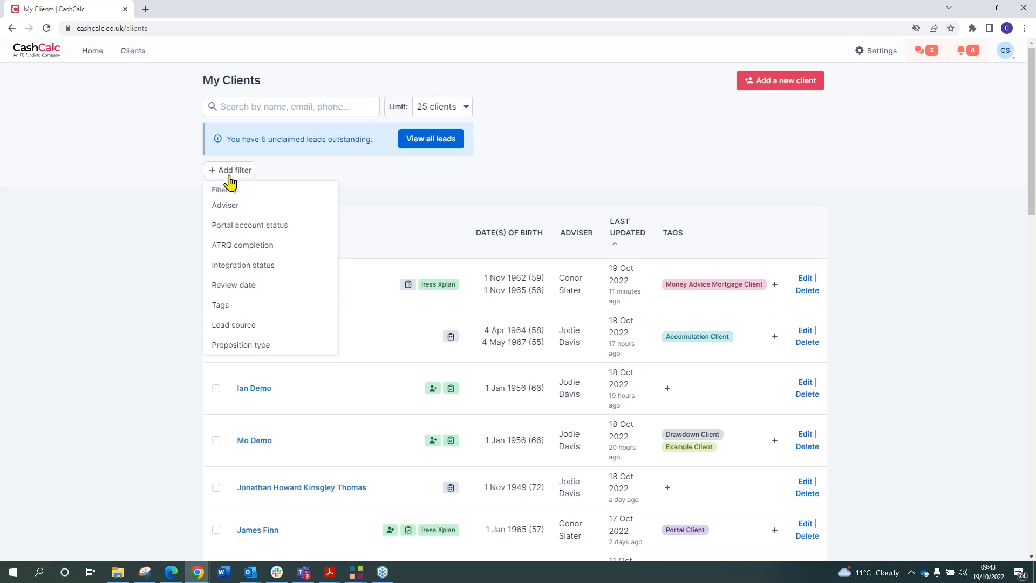
pyautogui.click(248, 310)
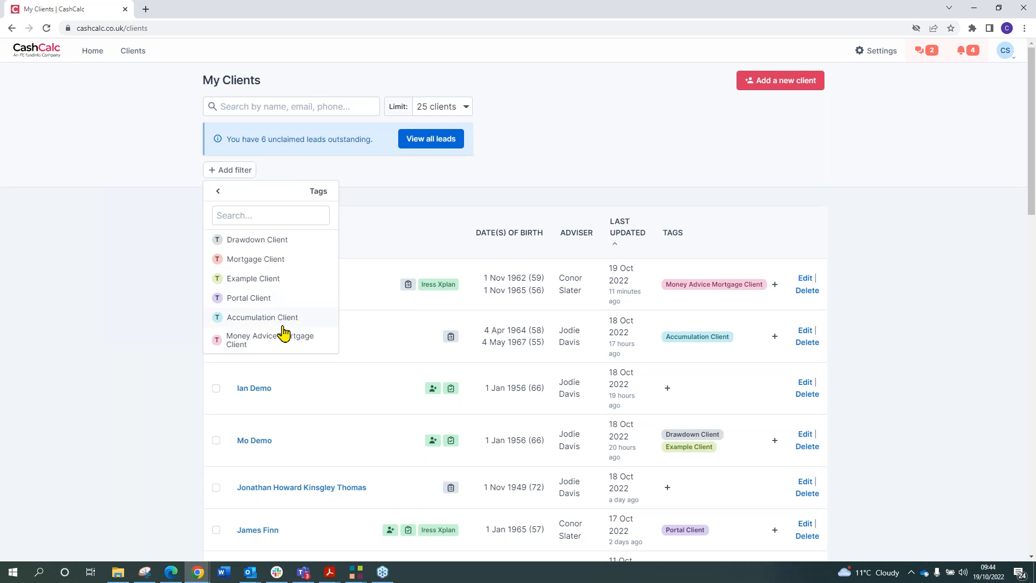
pyautogui.click(284, 343)
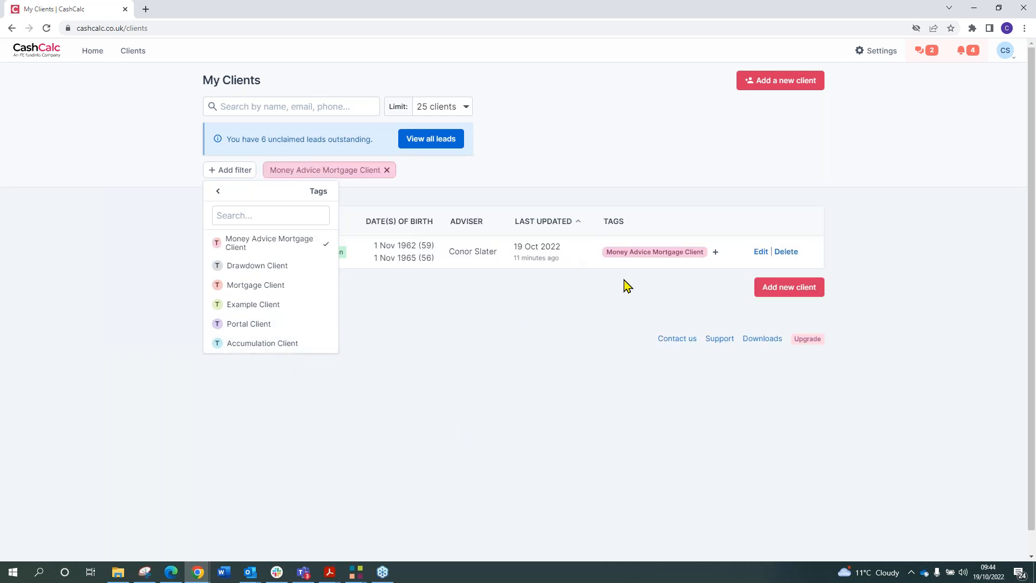
# Remove the "Money Advice Mortgage Client" tag filter from the client list.
pyautogui.click(387, 170)
pyautogui.click(387, 170)
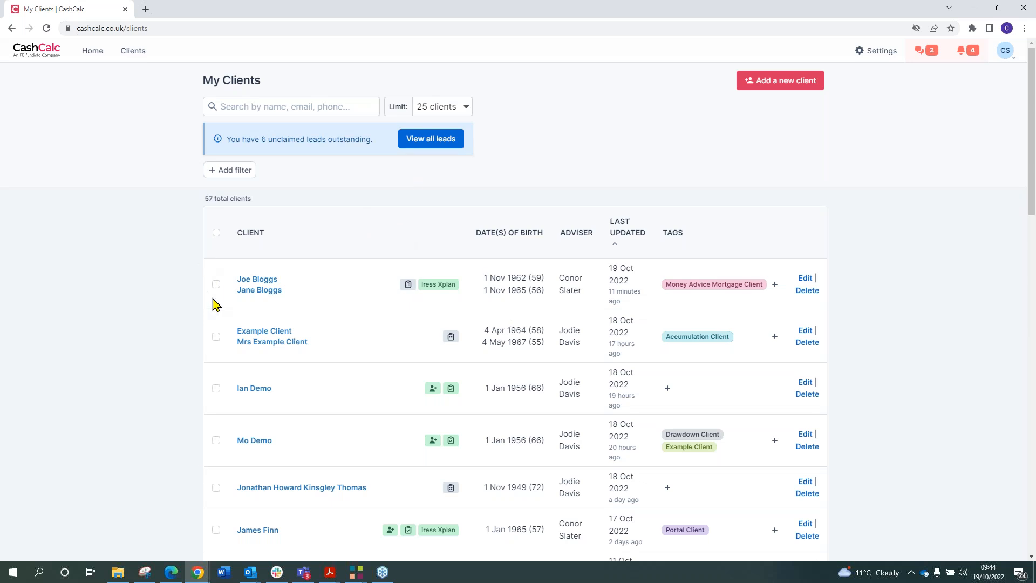
# Select all clients, view the bulk actions and the columns offered for the CSV export, and cancel the export and the selection.
pyautogui.click(216, 233)
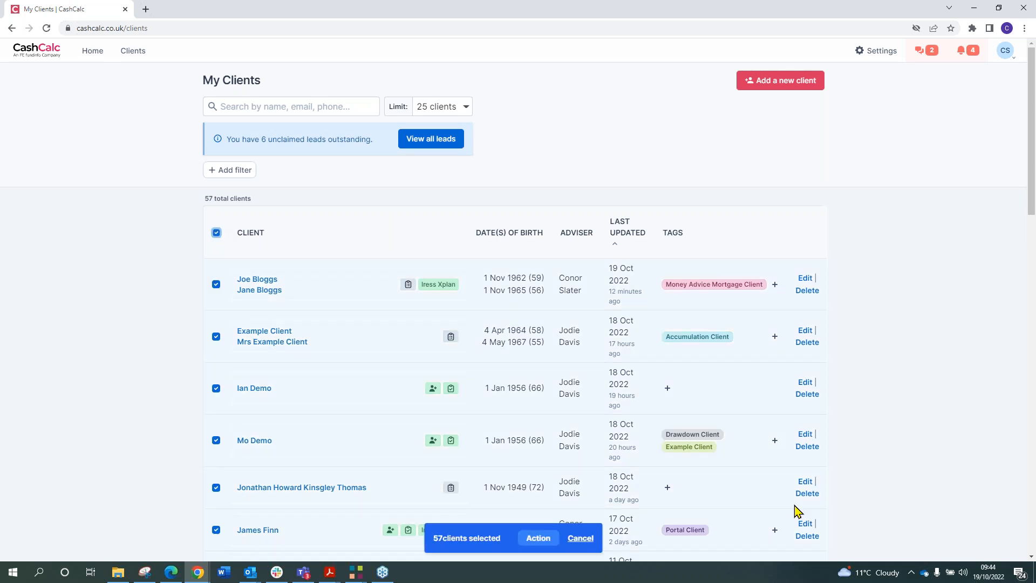
pyautogui.click(538, 538)
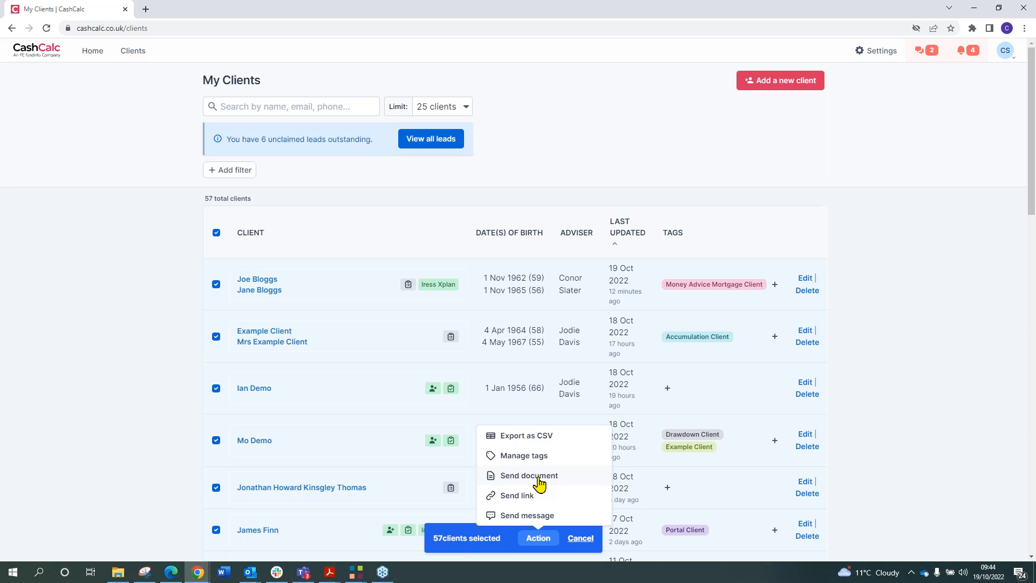
pyautogui.click(534, 437)
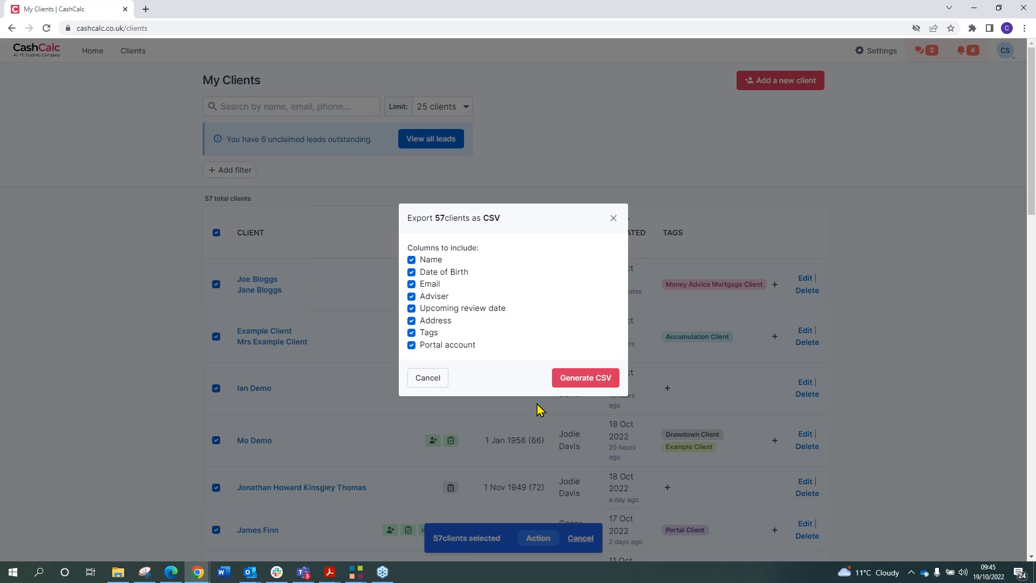
pyautogui.click(425, 381)
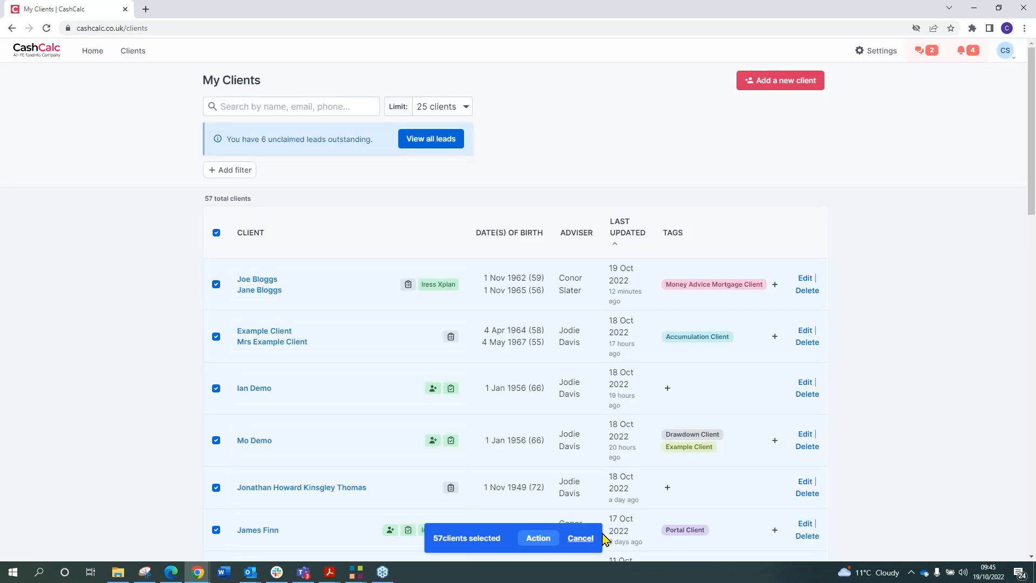
pyautogui.click(581, 539)
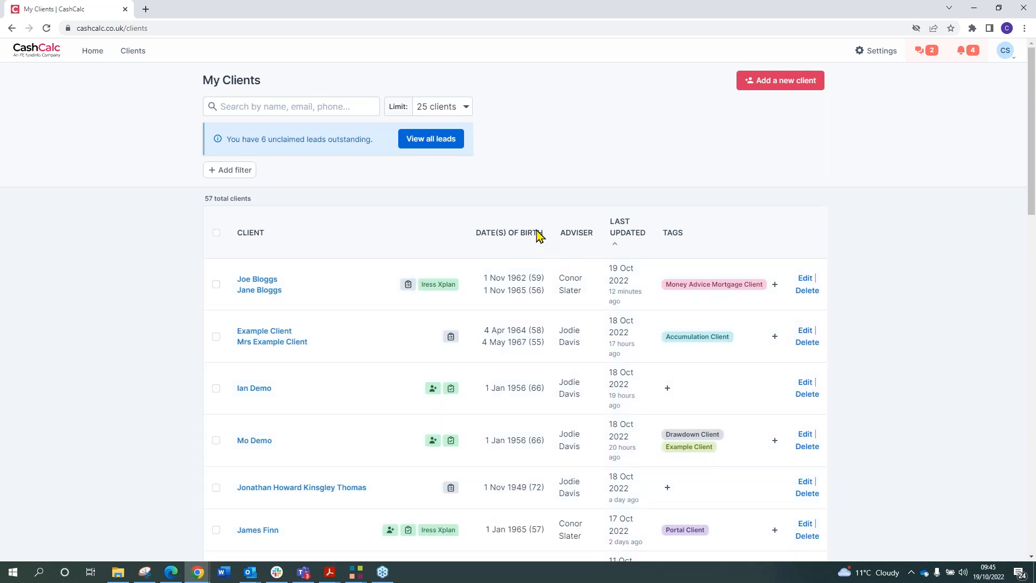
# Open the first listed client couple's record and start their Client Portal invitation from Onboarding.
pyautogui.click(264, 285)
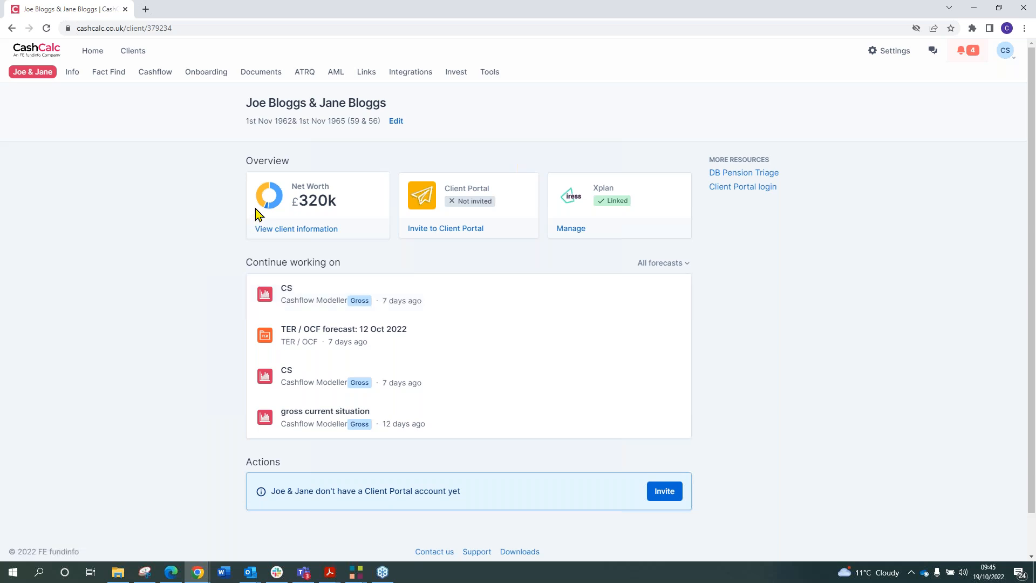
pyautogui.moveTo(246, 102); pyautogui.dragTo(447, 111)
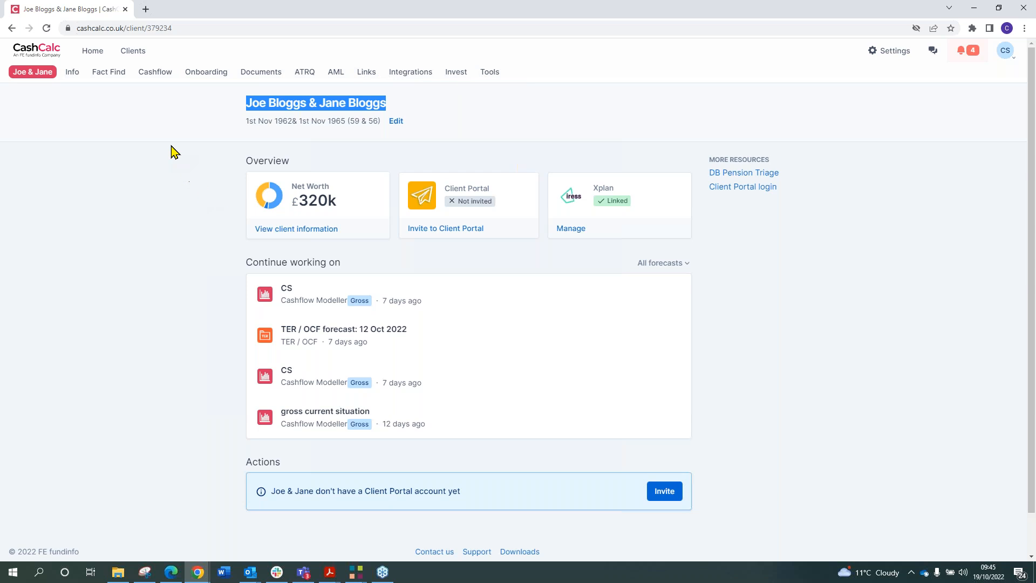
pyautogui.click(207, 73)
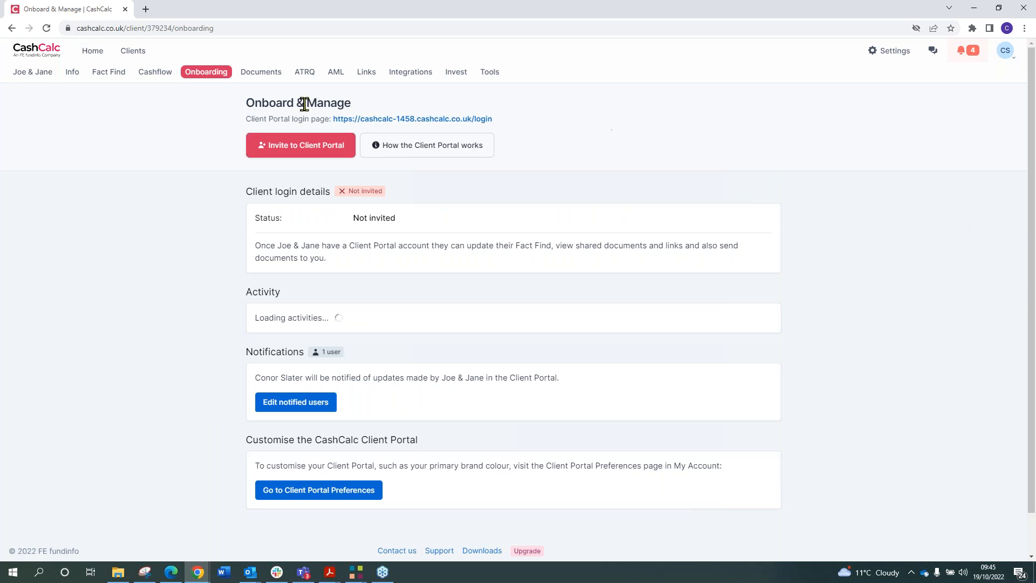
pyautogui.click(308, 154)
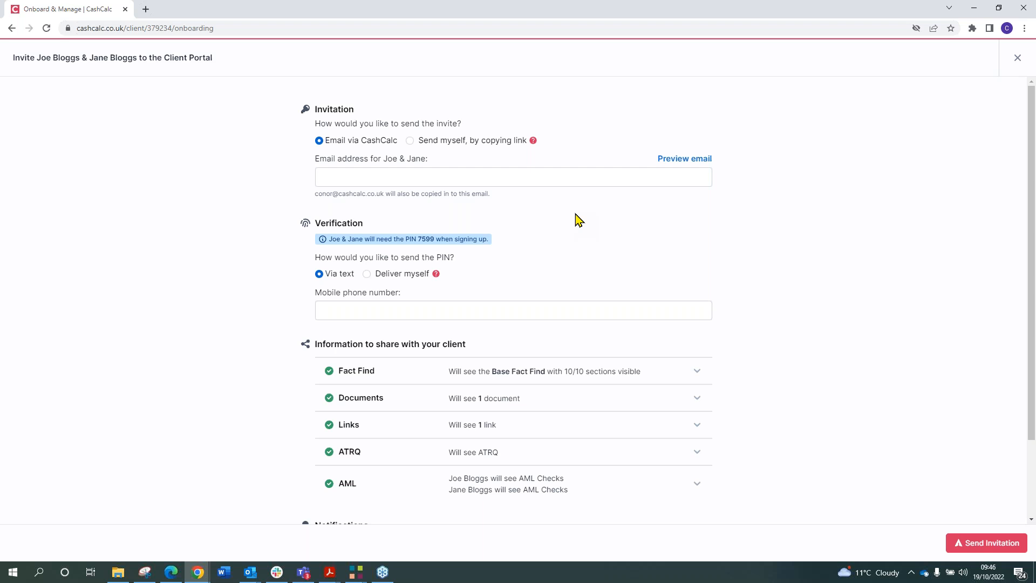
# Preview the Client Portal invitation email, read down to the client and adviser details, and close the preview.
pyautogui.click(701, 159)
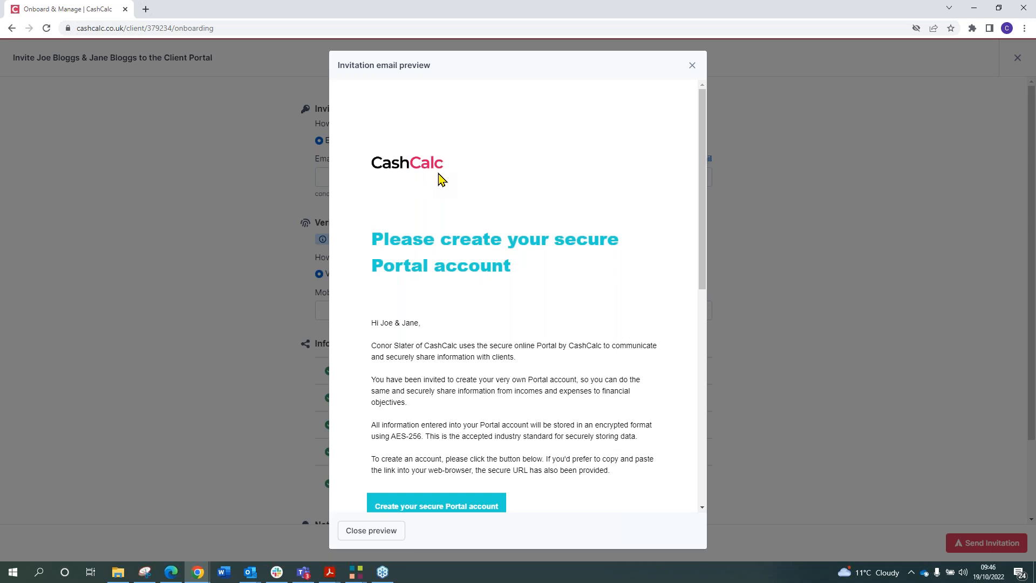
pyautogui.moveTo(707, 195); pyautogui.dragTo(708, 249)
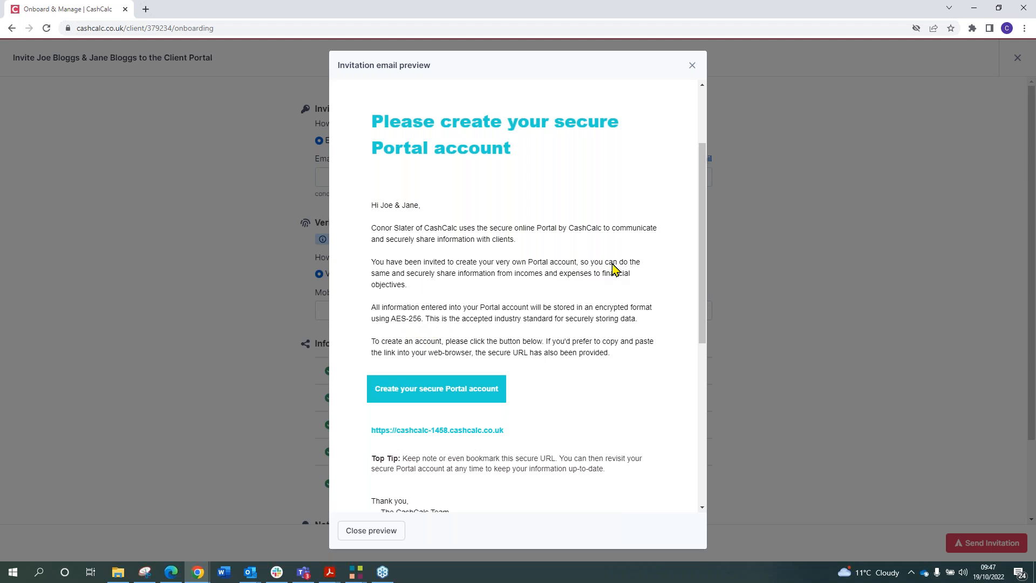
pyautogui.scroll(-2, 621, 266)
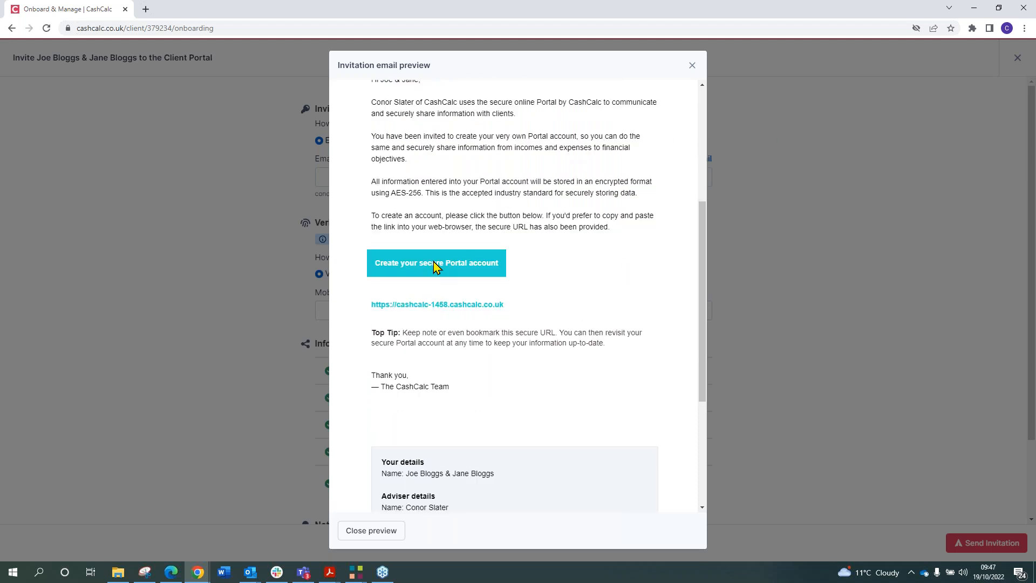
pyautogui.click(692, 66)
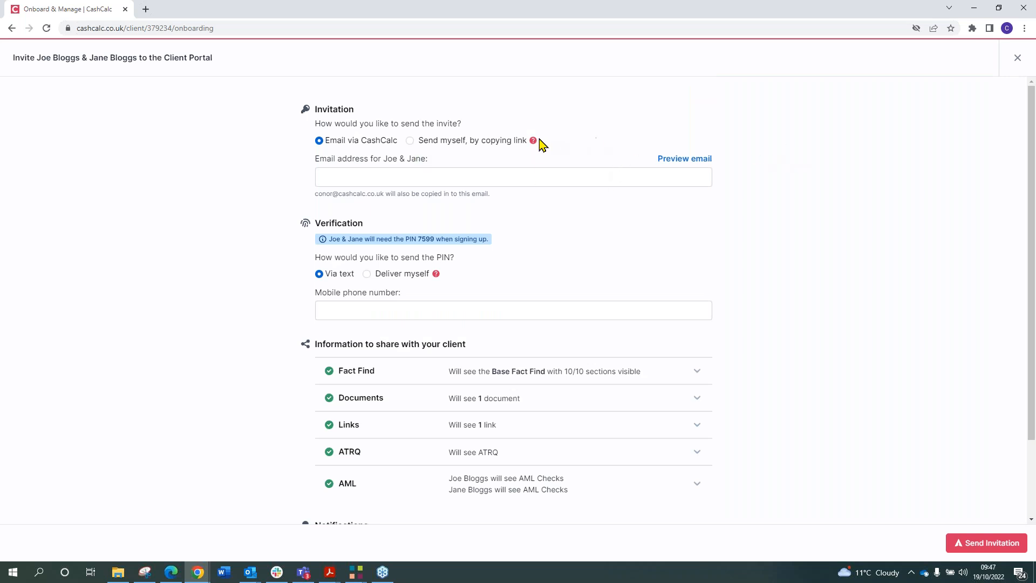
# View the option to send the invite by copying a link, return to Email via CashCalc, and highlight the verification PIN.
pyautogui.click(503, 144)
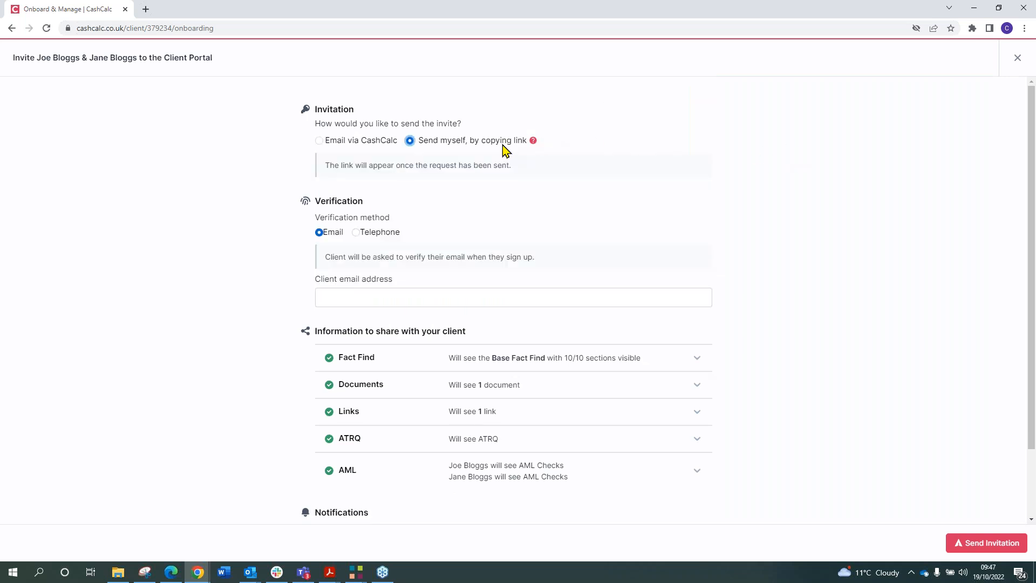
pyautogui.click(341, 141)
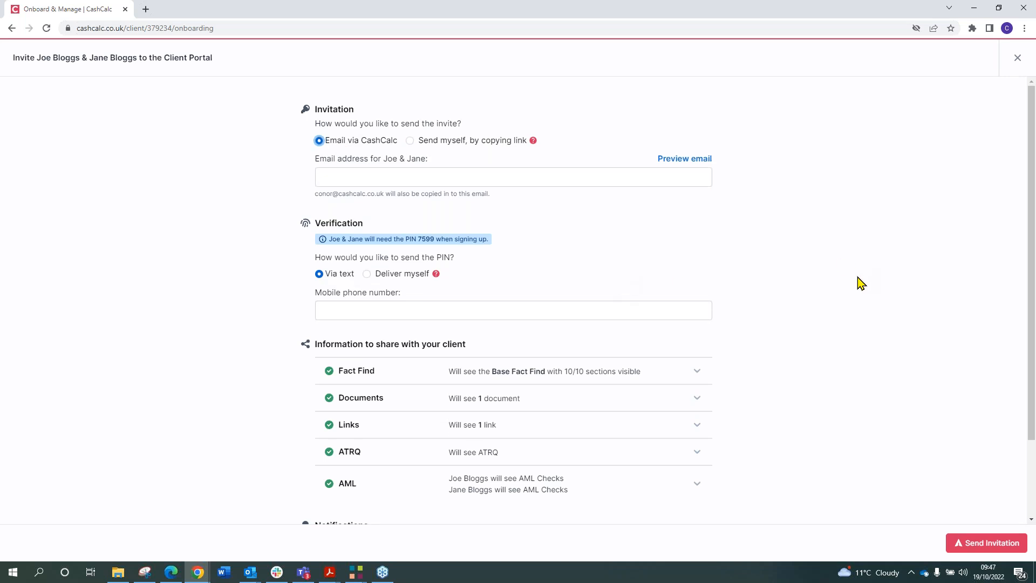
pyautogui.moveTo(395, 239); pyautogui.dragTo(456, 239)
pyautogui.click(555, 255)
pyautogui.doubleClick(431, 241)
pyautogui.moveTo(1033, 208); pyautogui.dragTo(1032, 255)
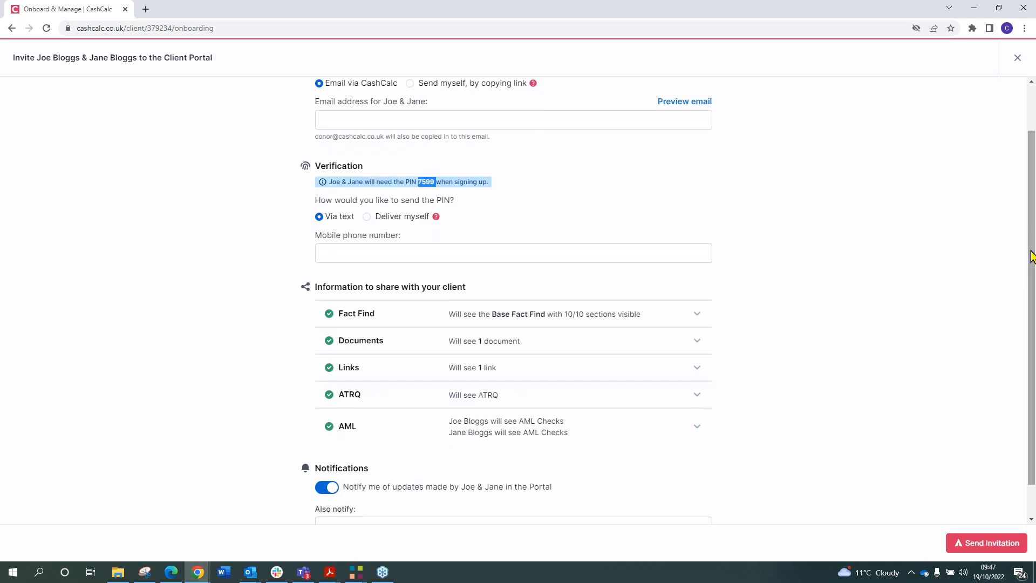
# Expand the Fact Find sharing settings and view the template choices, keeping "Base Fact Find - no template".
pyautogui.moveTo(466, 288); pyautogui.dragTo(315, 287)
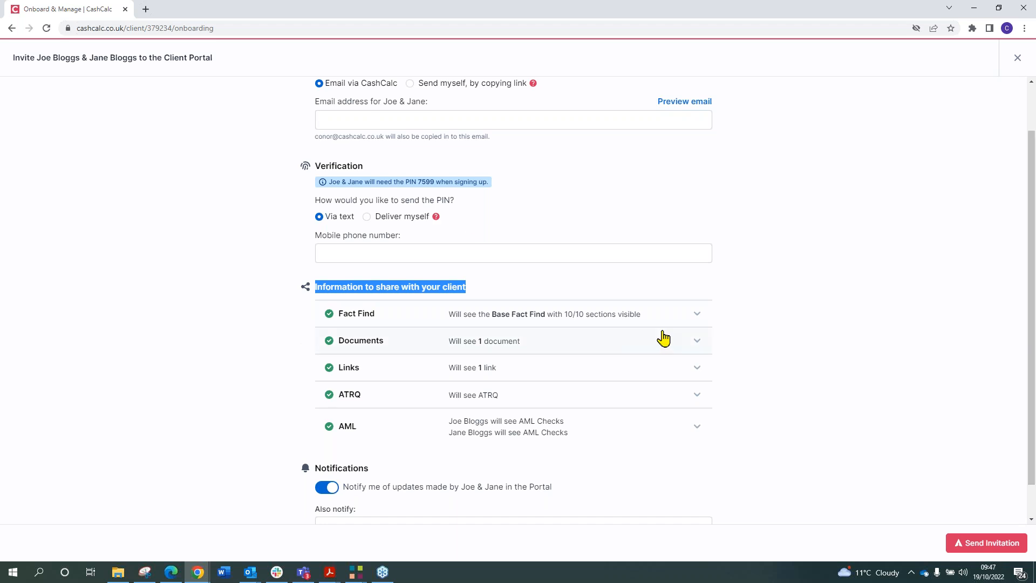
pyautogui.click(675, 316)
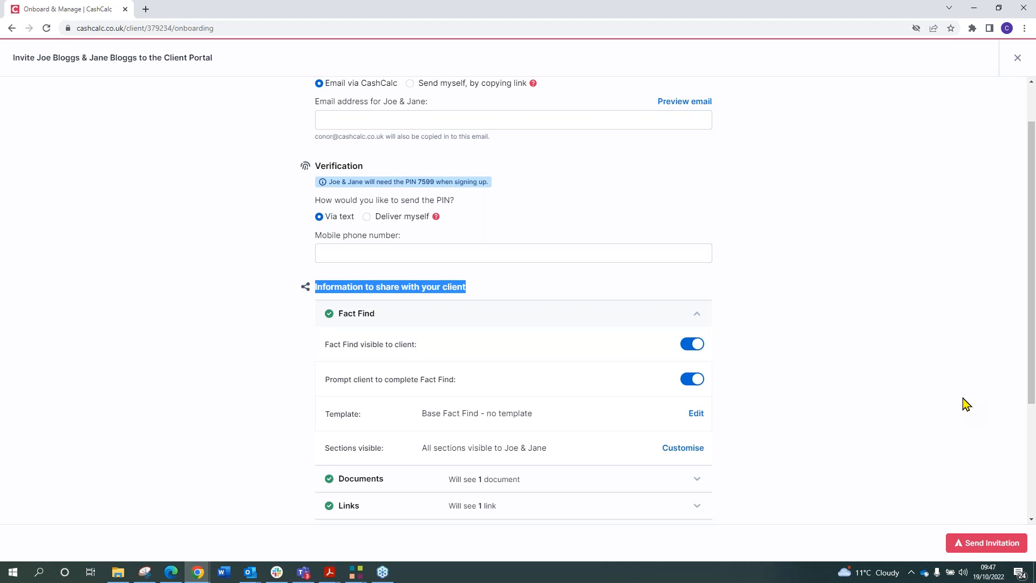
pyautogui.moveTo(421, 414); pyautogui.dragTo(534, 413)
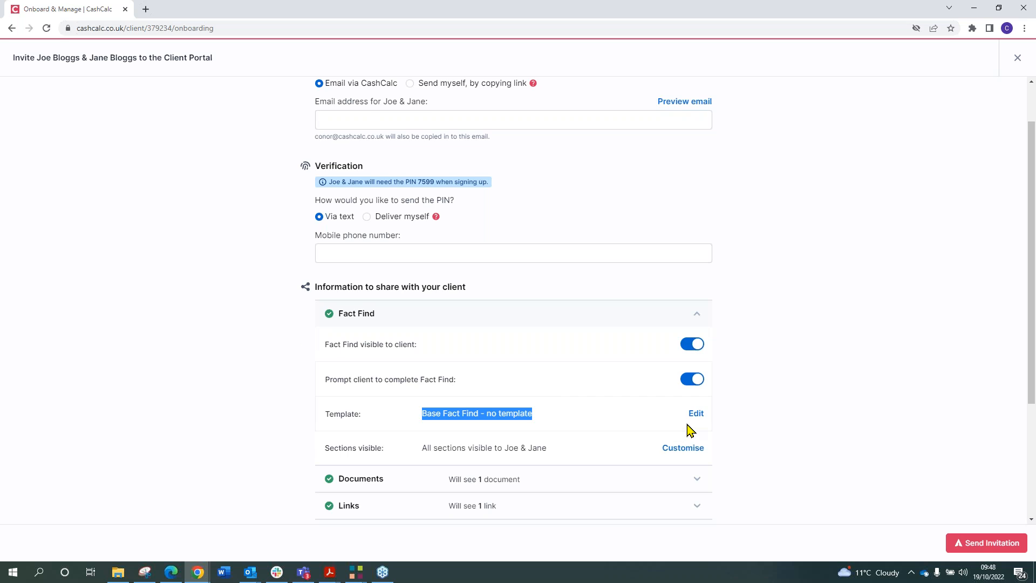
pyautogui.click(831, 418)
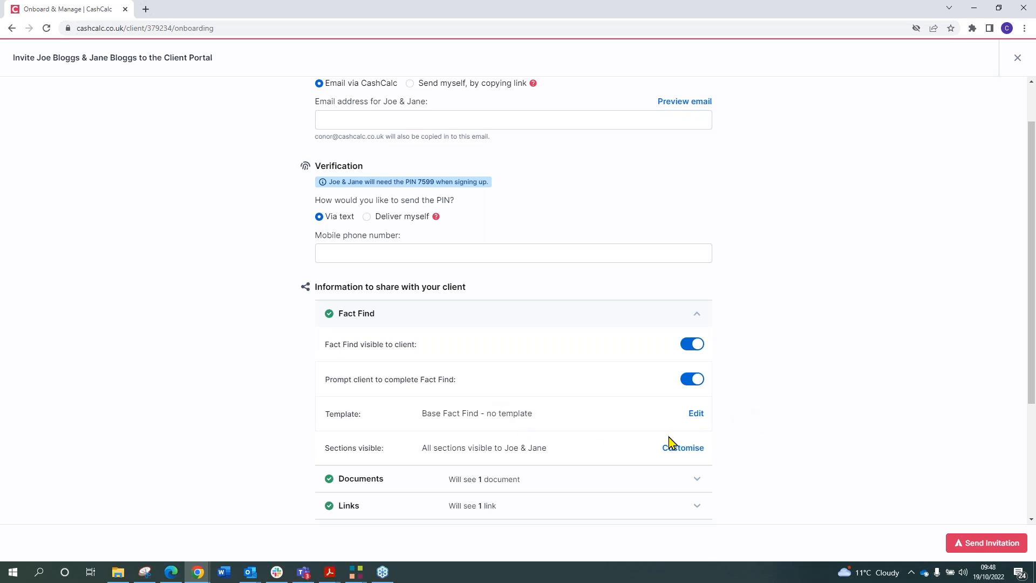
pyautogui.click(696, 415)
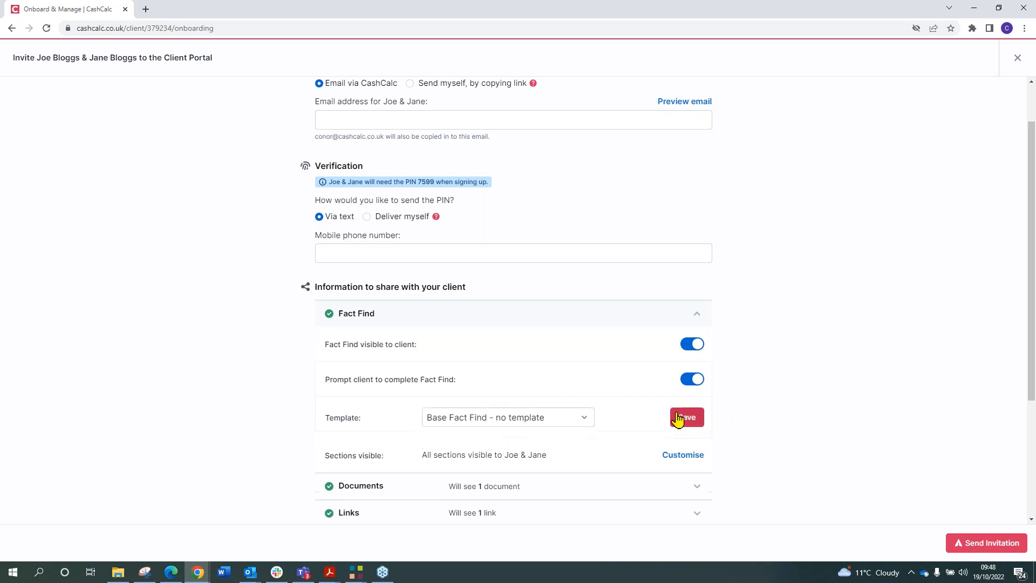
pyautogui.click(580, 423)
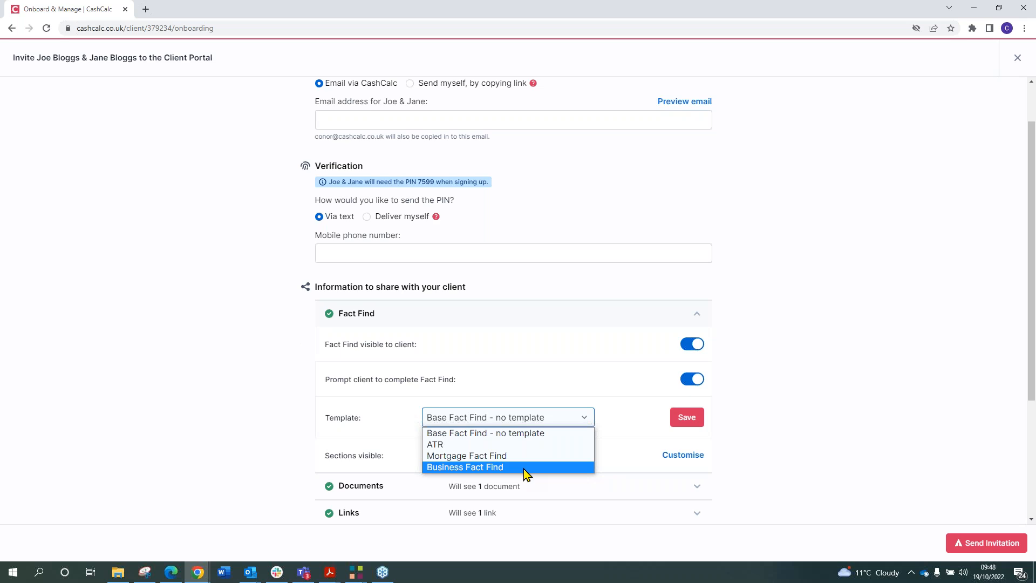
pyautogui.click(532, 433)
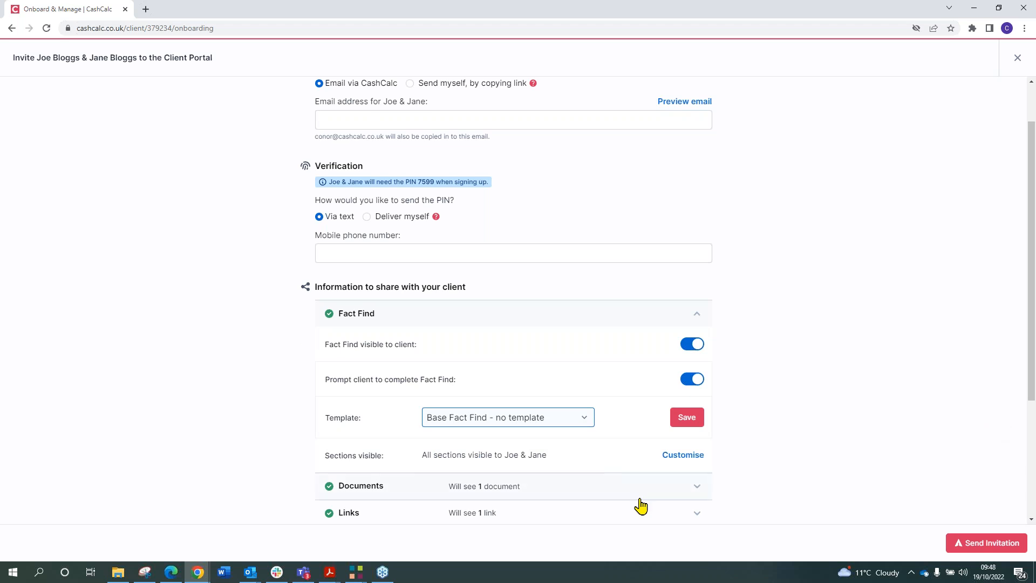
# Customise the visible Fact Find sections by turning off Personal details, Loans and Mortgages, Health and Protection, and Objectives.
pyautogui.moveTo(409, 465); pyautogui.dragTo(726, 440)
pyautogui.click(674, 456)
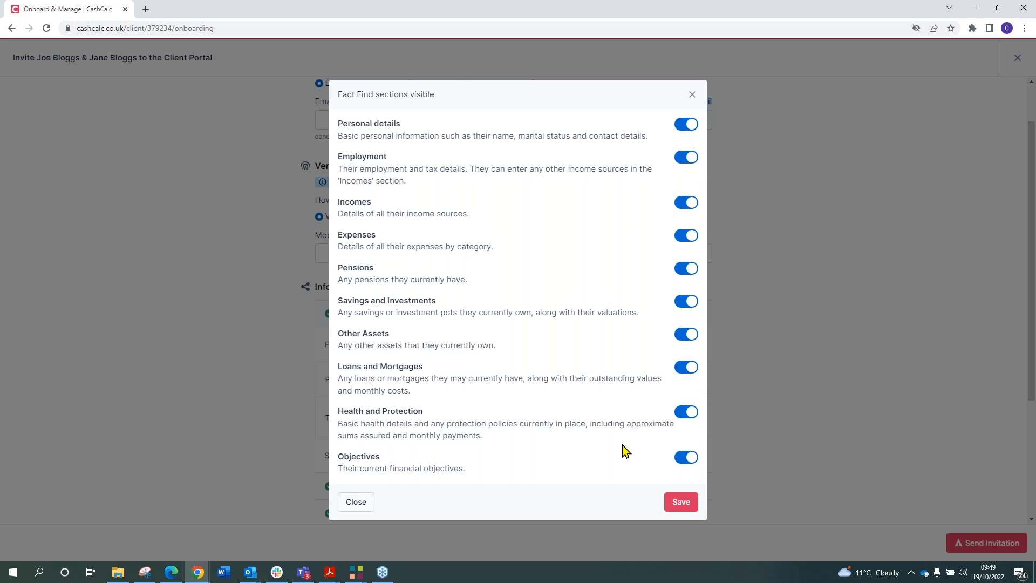
pyautogui.click(692, 460)
pyautogui.click(689, 413)
pyautogui.click(683, 126)
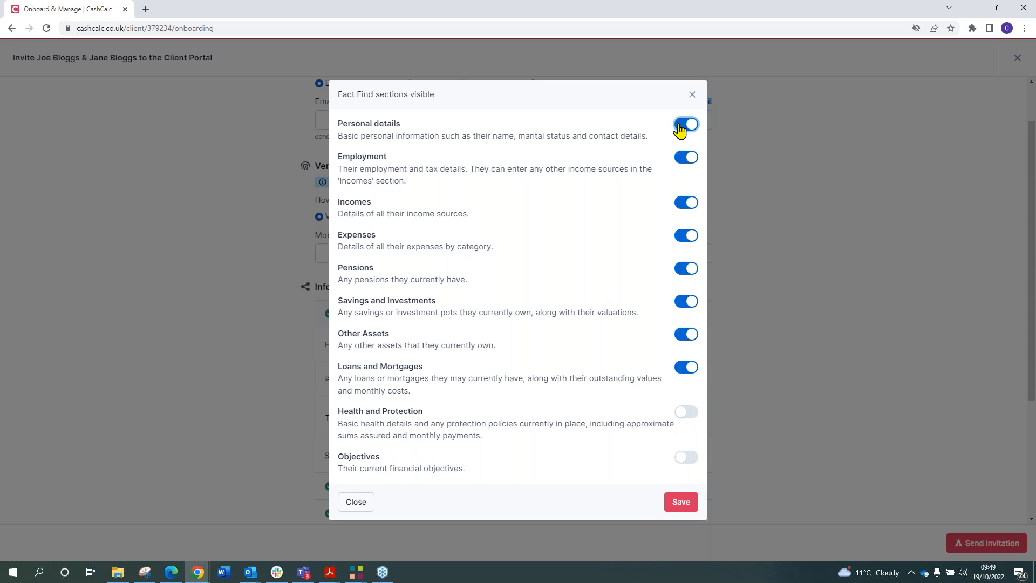
pyautogui.click(686, 367)
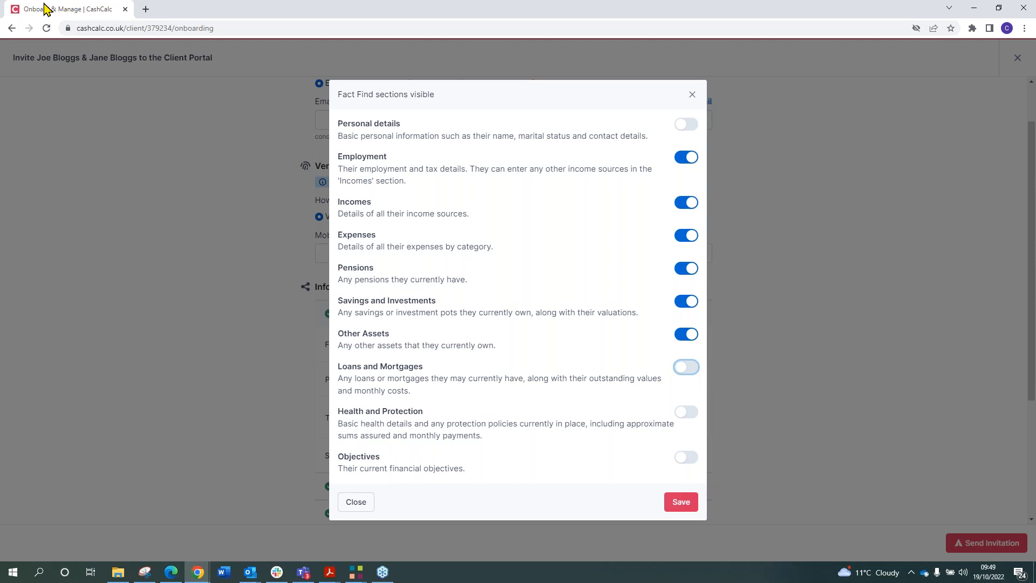
pyautogui.click(146, 9)
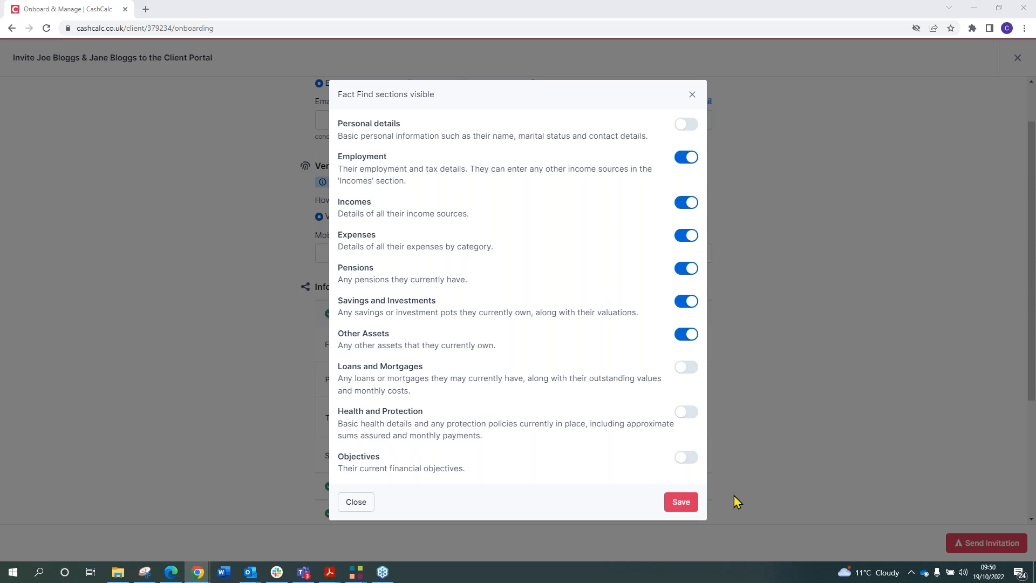
# Turn Objectives, Health and Protection, Loans and Mortgages, and Personal details back on, save the visible sections, and collapse the Fact Find settings.
pyautogui.click(685, 460)
pyautogui.click(687, 414)
pyautogui.click(689, 368)
pyautogui.click(688, 128)
pyautogui.click(676, 509)
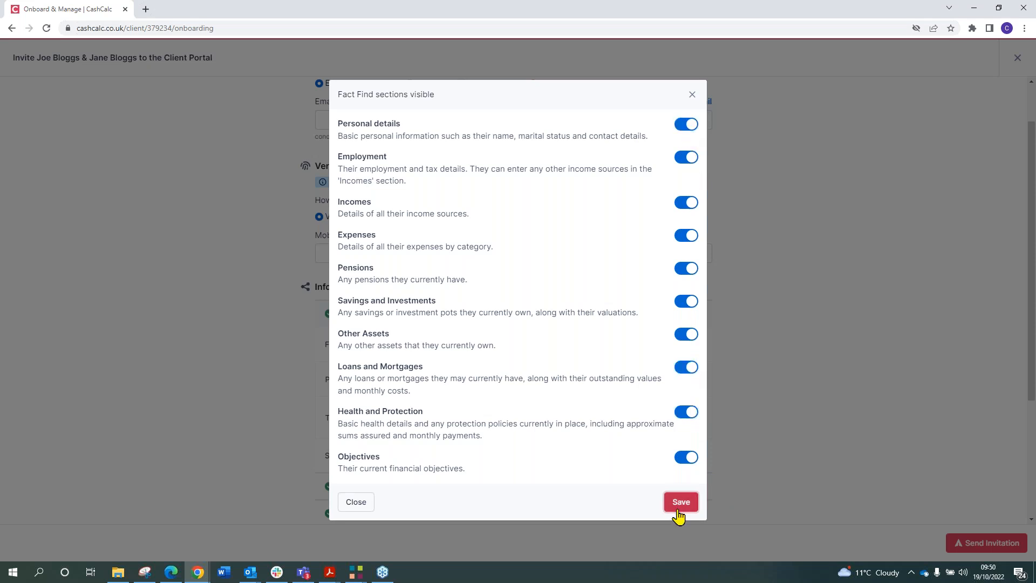
pyautogui.click(682, 503)
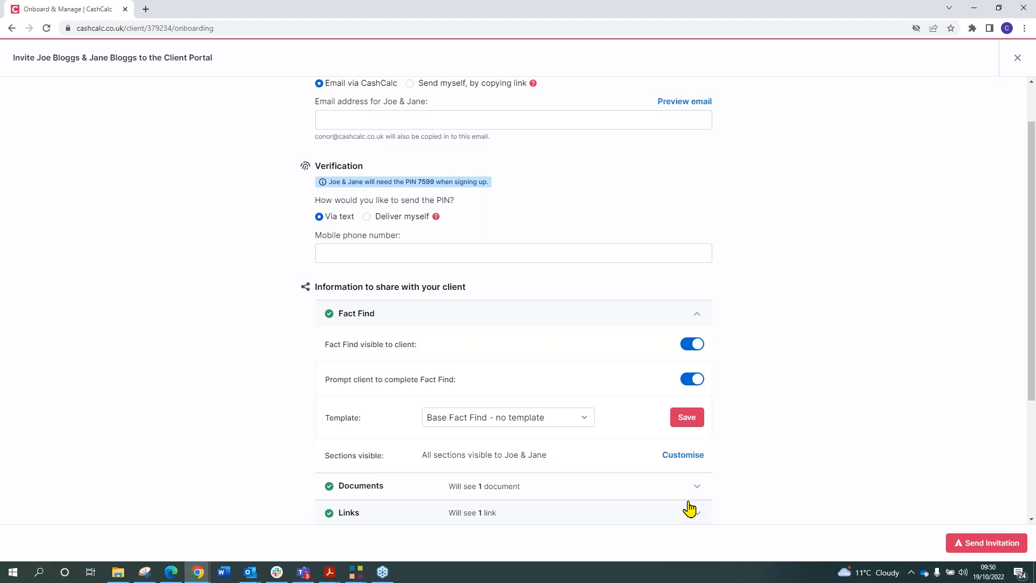
pyautogui.click(636, 314)
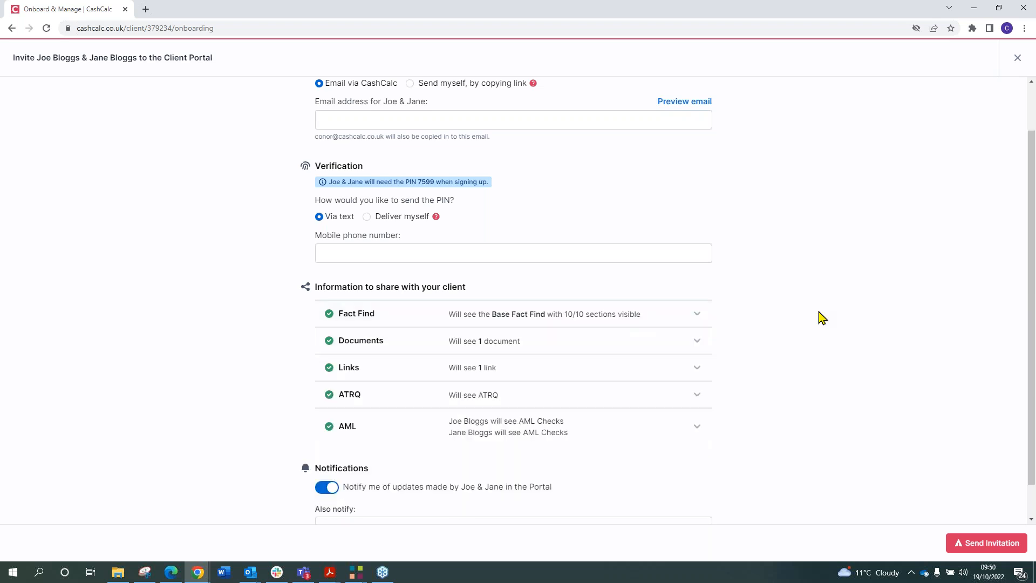
# Share the Fee Agreement, Reading Material and Privacy Policy disclosure documents with the clients, and highlight the Fee Agreement's agreement requirement.
pyautogui.click(647, 345)
pyautogui.click(699, 386)
pyautogui.click(695, 447)
pyautogui.click(693, 465)
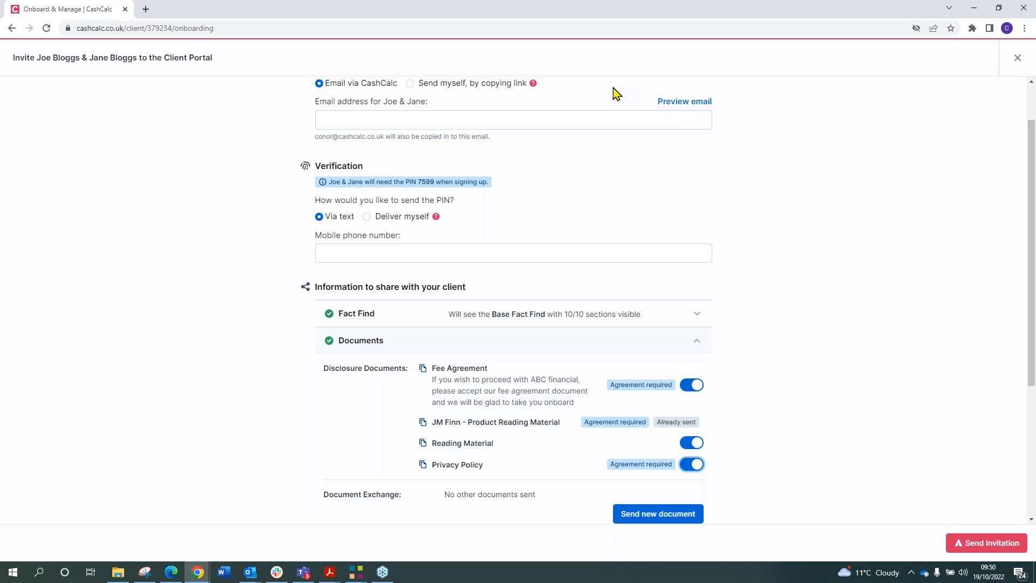
pyautogui.moveTo(611, 388); pyautogui.dragTo(679, 386)
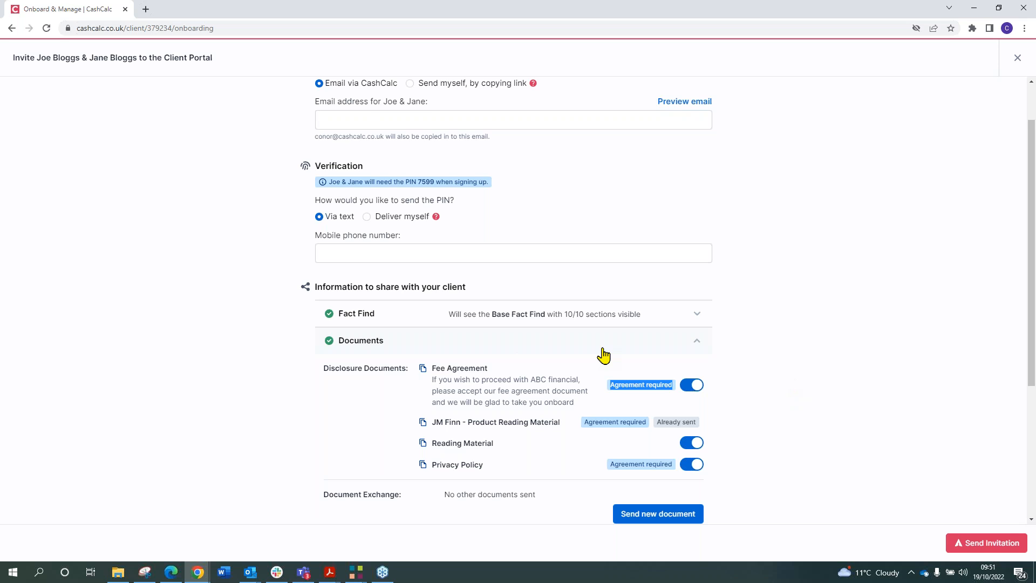
# Show the form for sending a new document through the Document Exchange and close it without sending anything.
pyautogui.scroll(-4, 813, 398)
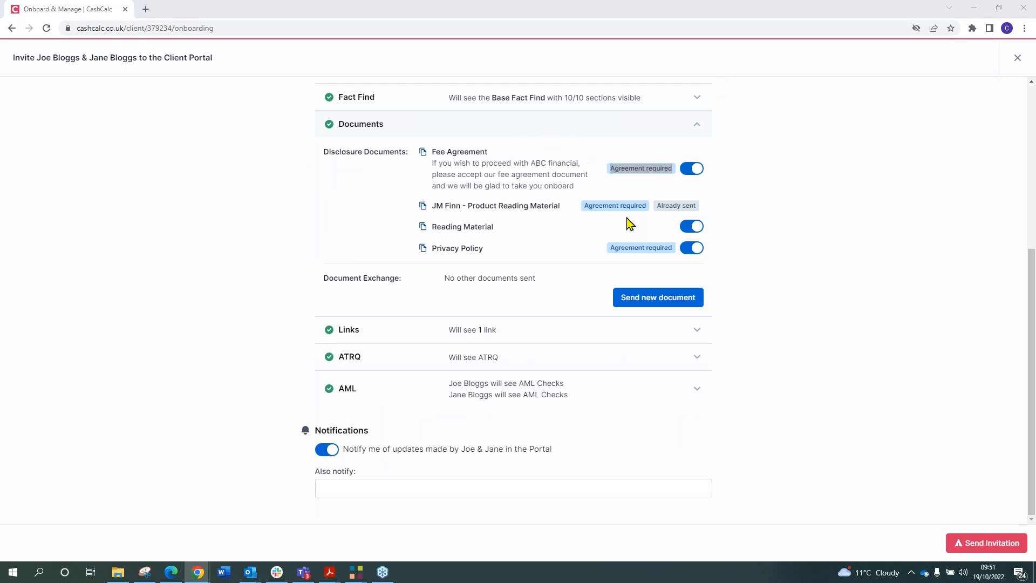
pyautogui.click(660, 306)
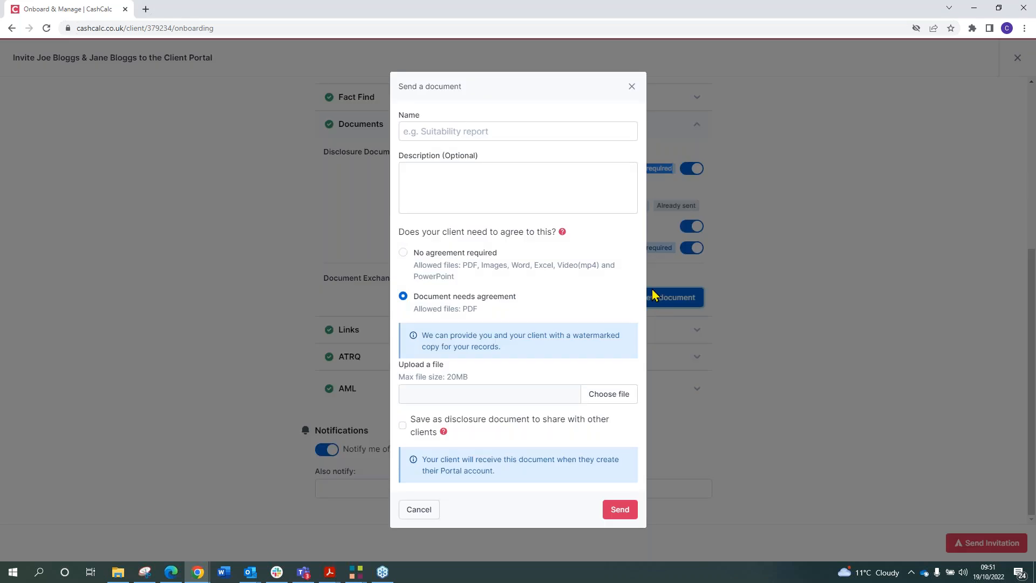
pyautogui.click(644, 90)
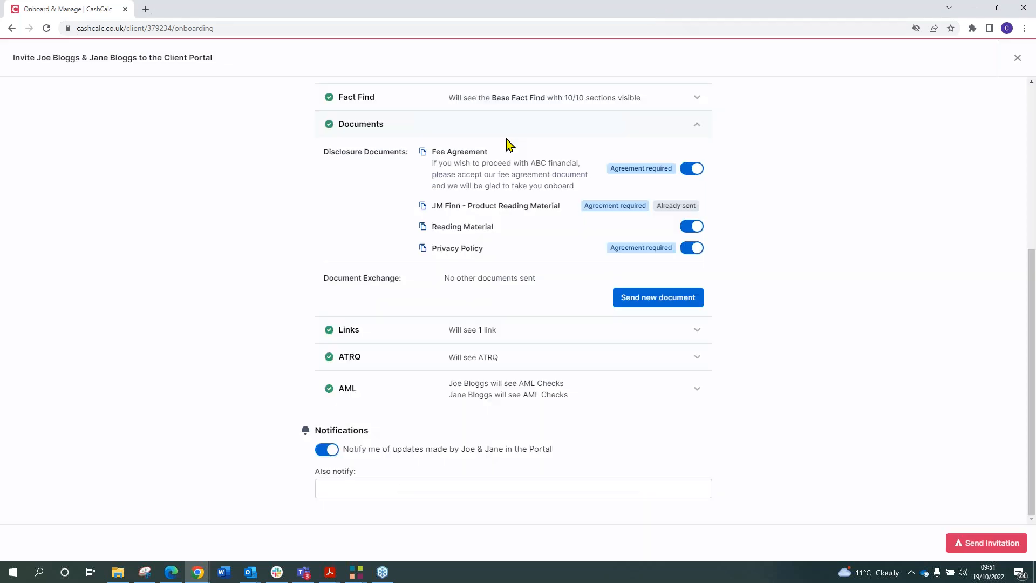
# Expand the Links sharing settings, view the form for creating a new shared link, and close both without creating one.
pyautogui.click(607, 332)
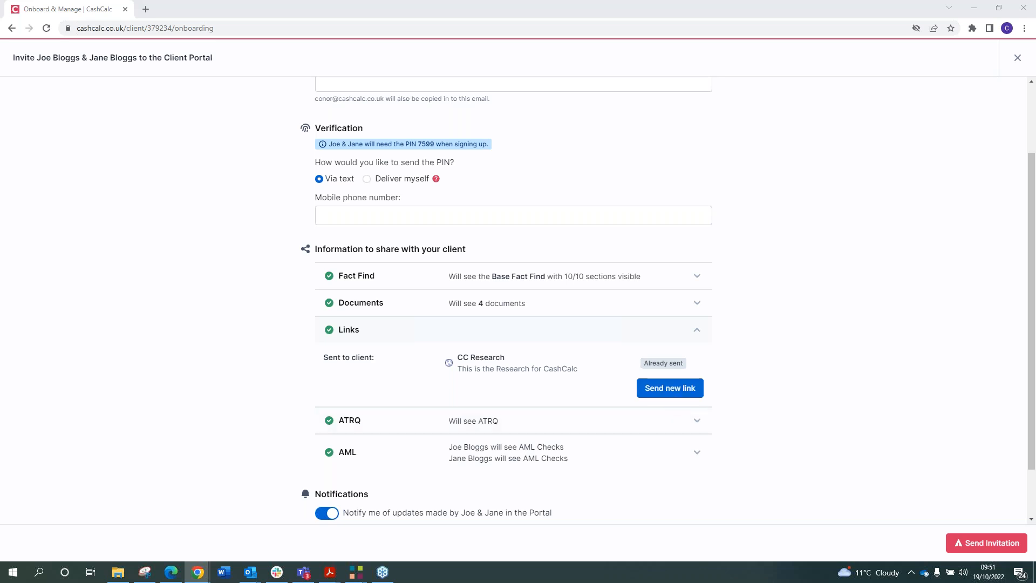
pyautogui.click(678, 388)
pyautogui.click(678, 389)
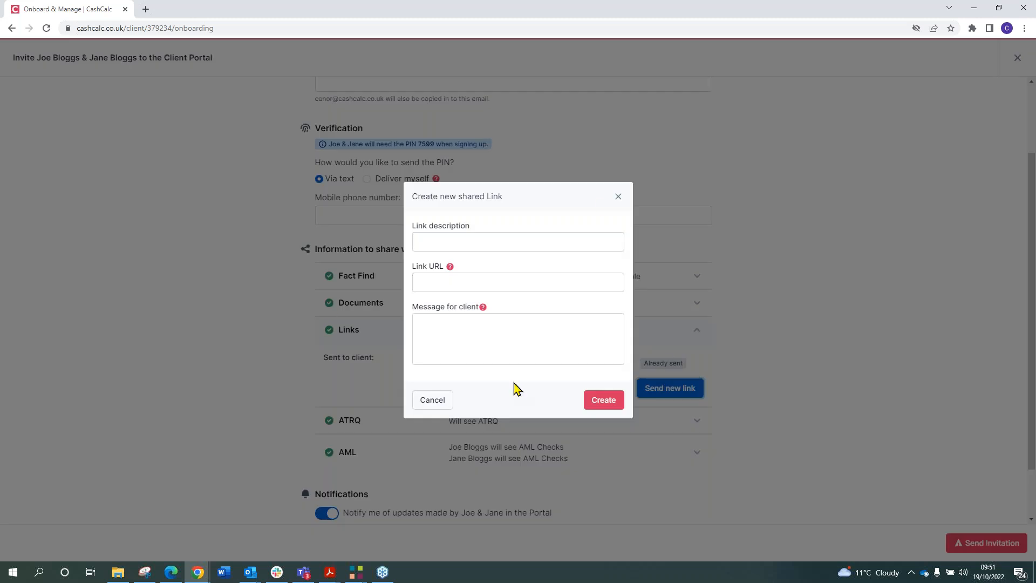
pyautogui.click(463, 280)
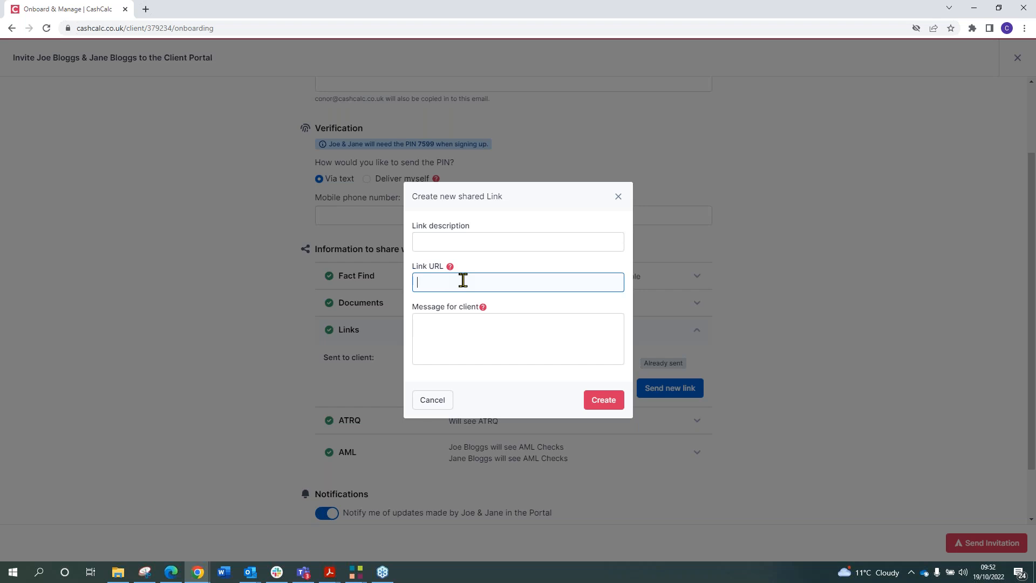
pyautogui.click(618, 197)
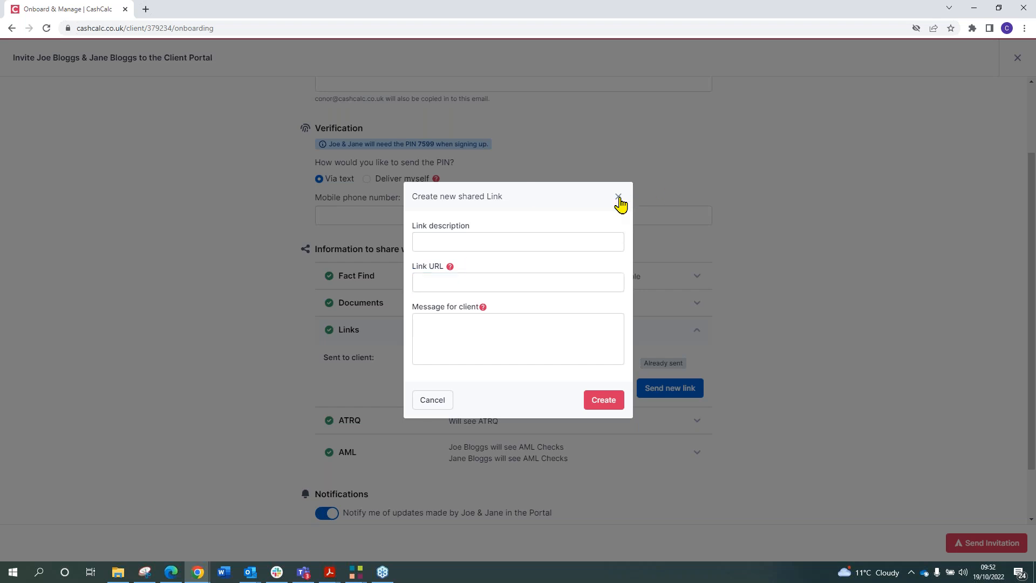
pyautogui.click(562, 342)
# Expand the ATRQ settings, switch the prompt to complete the ATRQ off and back on, and collapse the section.
pyautogui.click(699, 357)
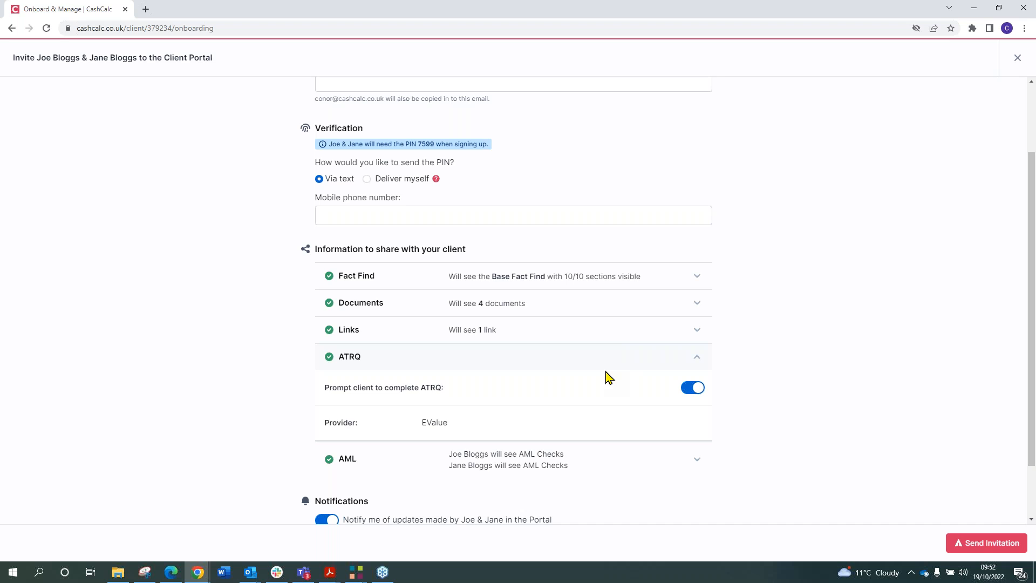
pyautogui.click(694, 390)
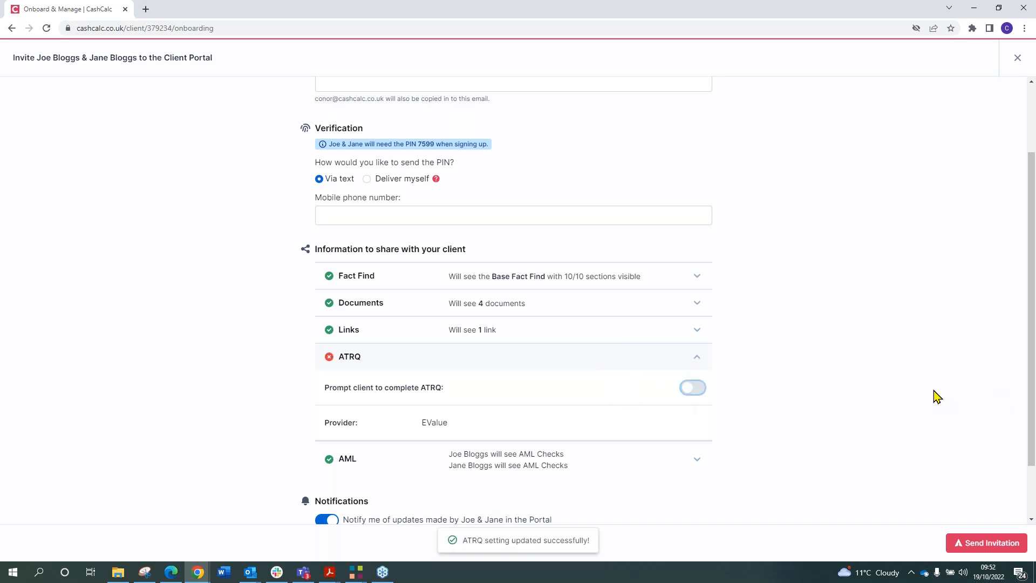
pyautogui.click(689, 393)
pyautogui.rightClick(689, 394)
pyautogui.click(910, 440)
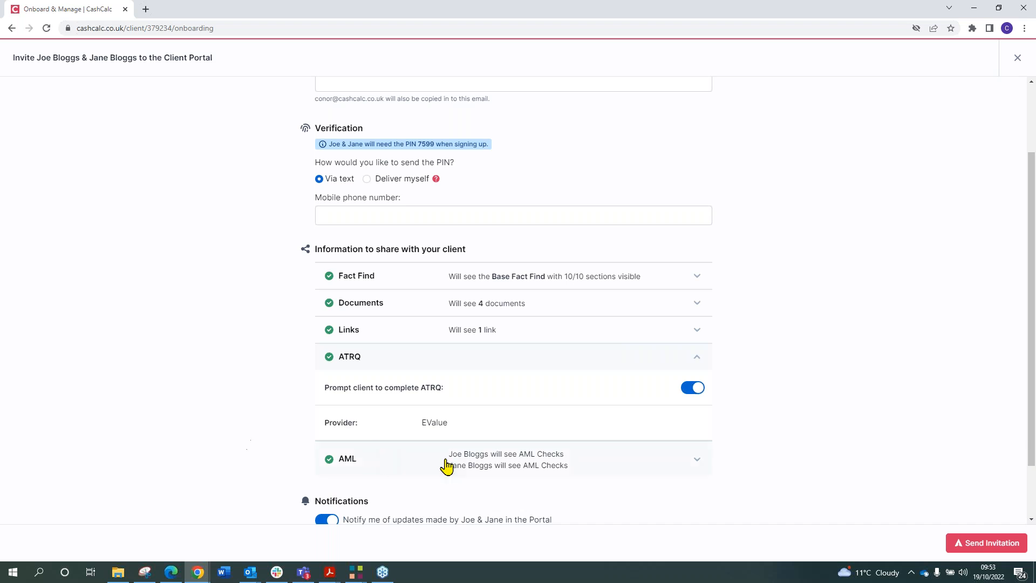
pyautogui.click(527, 361)
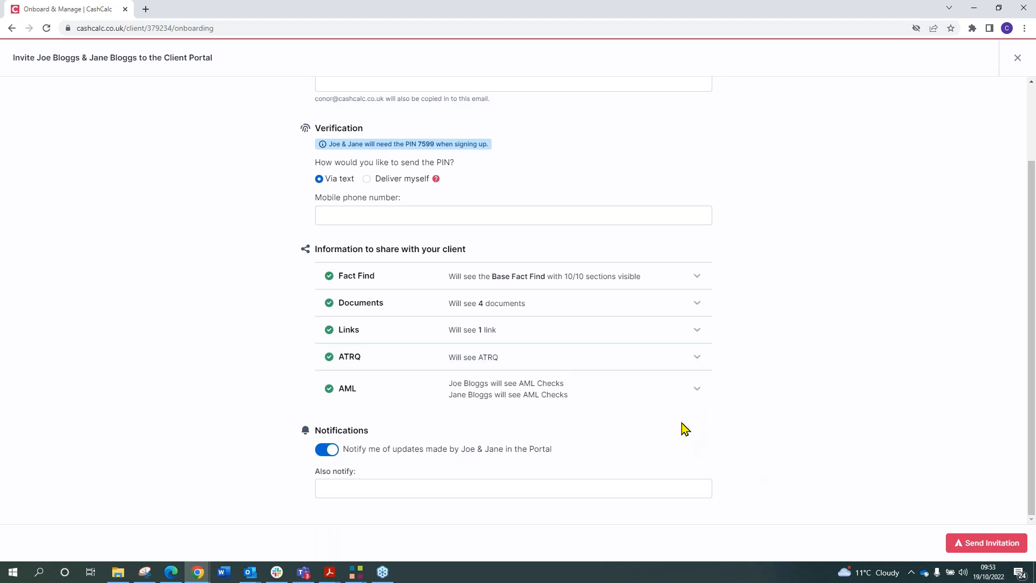
# Expand the AML settings, highlight the "£3.20 plus vat" cost per check, and collapse the section.
pyautogui.click(675, 399)
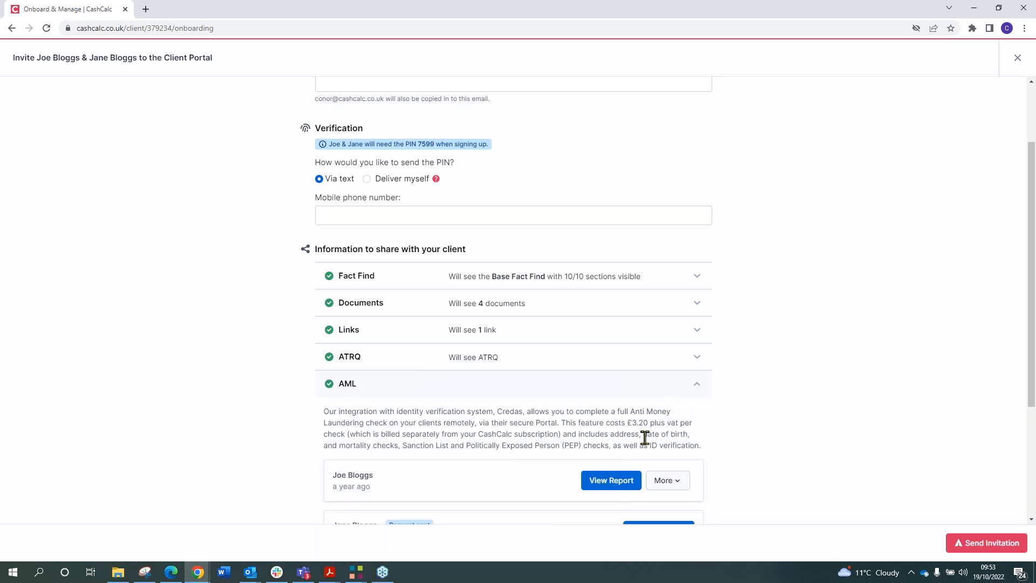
pyautogui.moveTo(632, 422); pyautogui.dragTo(678, 423)
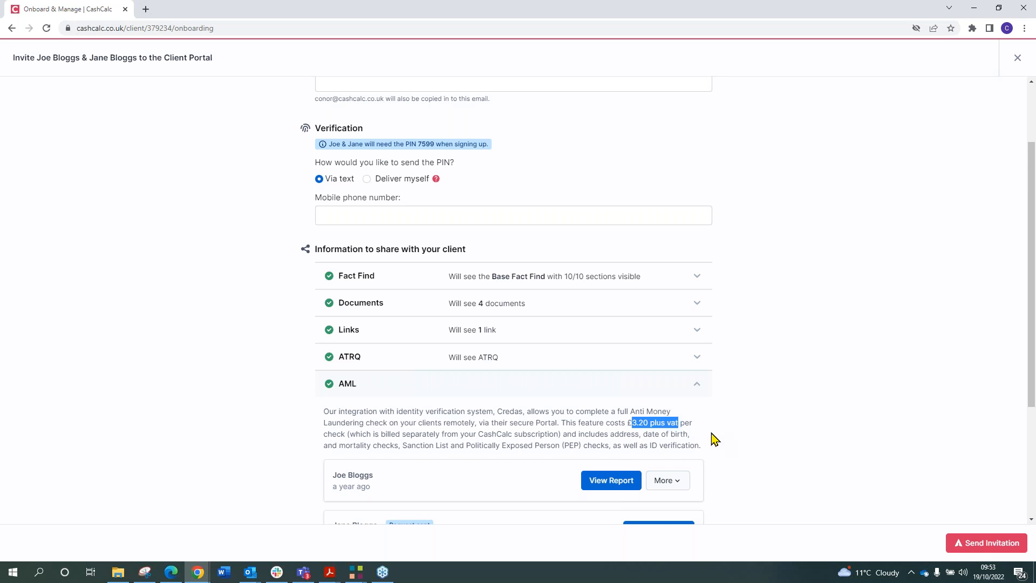
pyautogui.click(686, 425)
pyautogui.moveTo(627, 423); pyautogui.dragTo(683, 420)
pyautogui.click(591, 398)
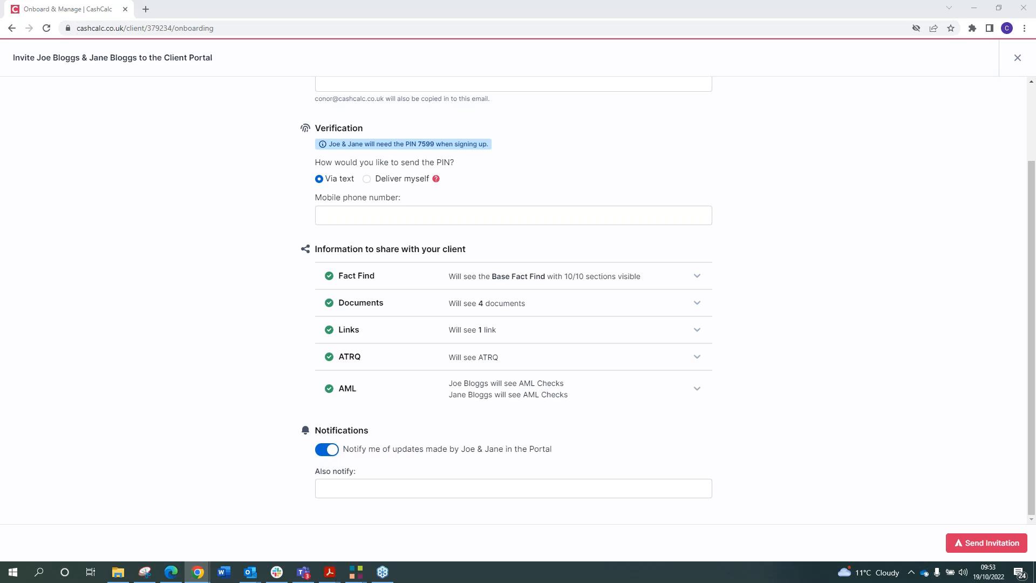
# Bring up the Client Portal login page and play the "What is a secure Portal?" video.
pyautogui.moveTo(481, 4); pyautogui.dragTo(456, 11)
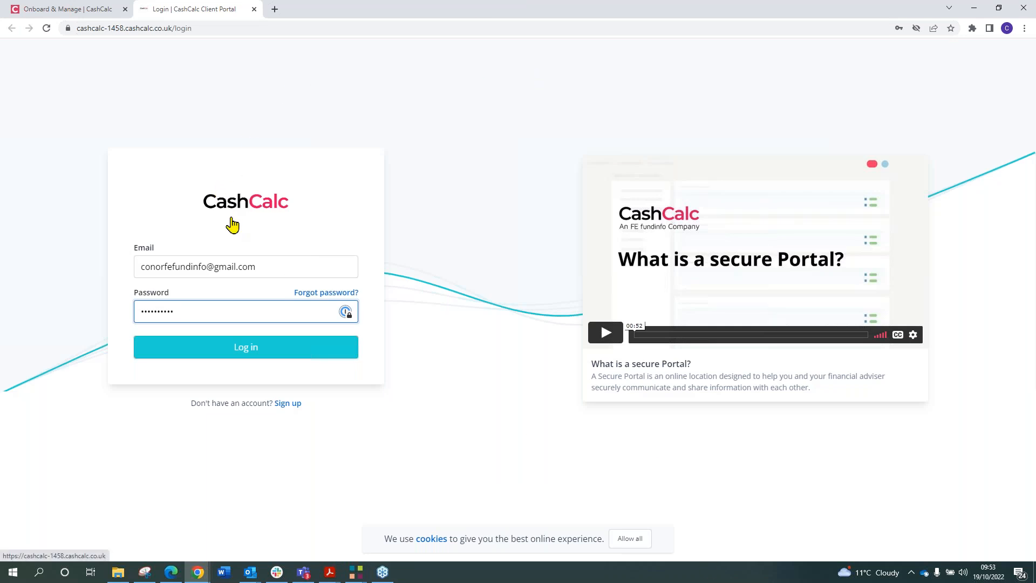
pyautogui.click(606, 332)
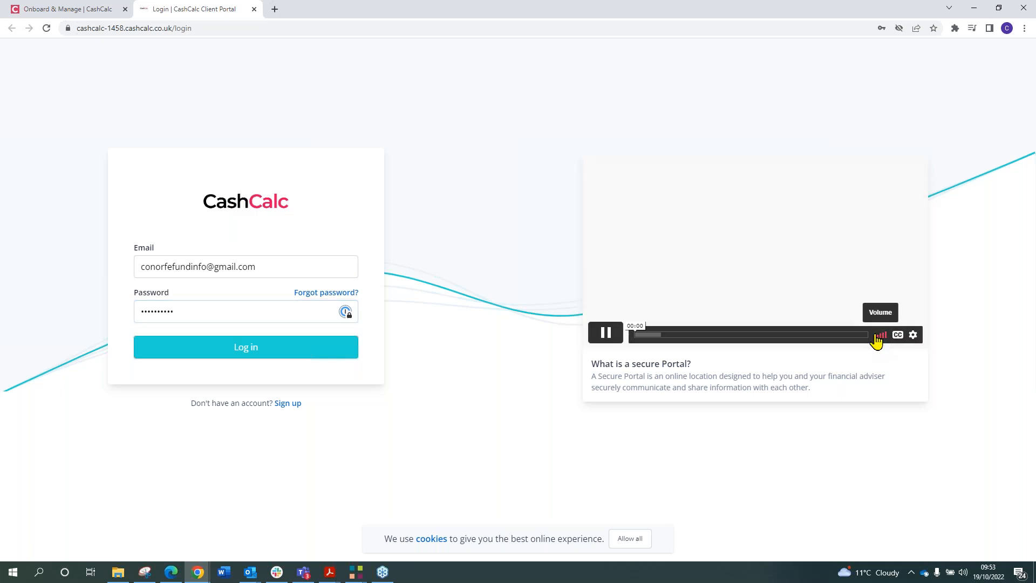
pyautogui.click(673, 341)
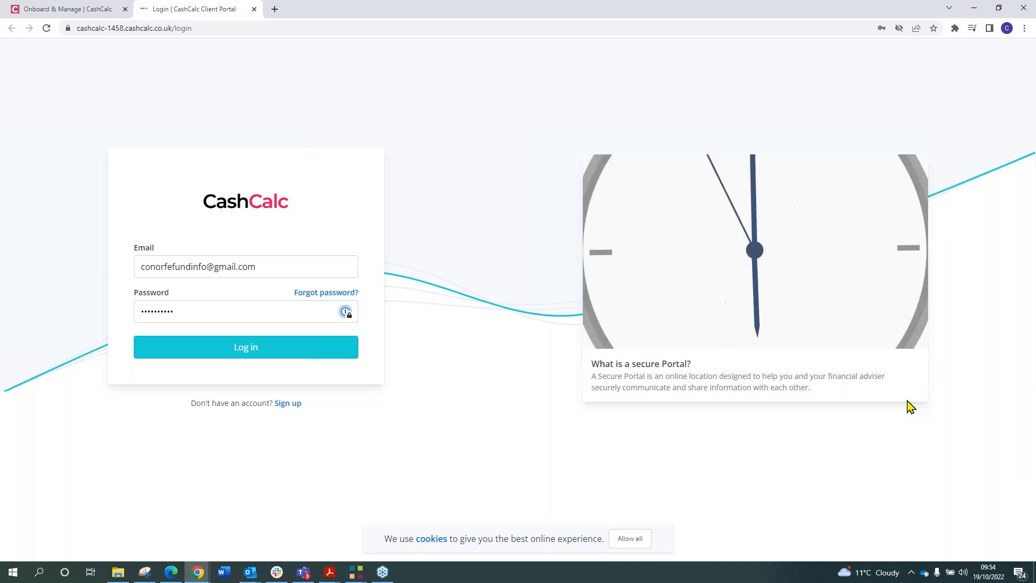
# Log in to the Client Portal with the prefilled credentials, compare its home page with the invitation's shared information, and highlight the greeting.
pyautogui.press('Return')
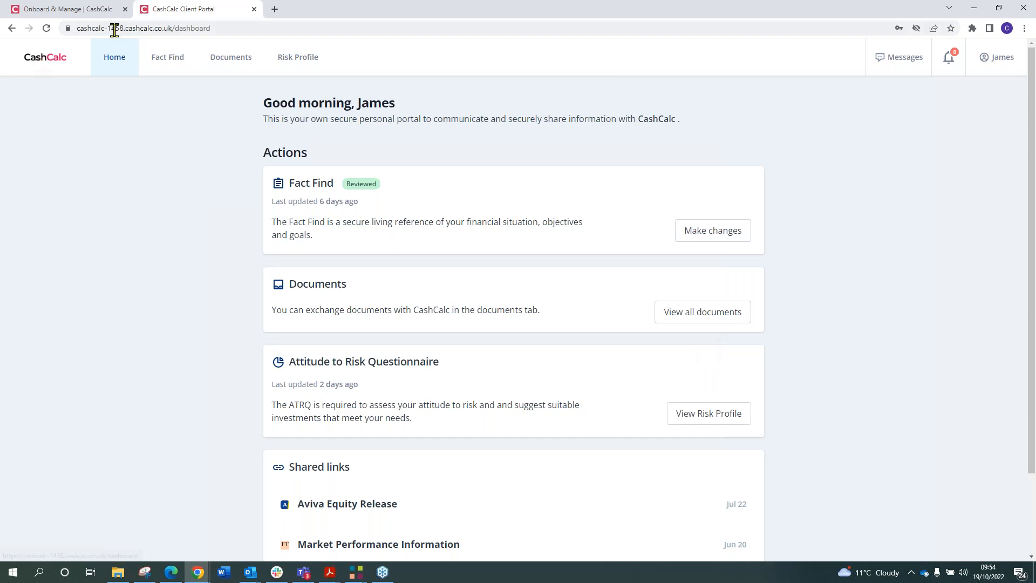
pyautogui.moveTo(1030, 125); pyautogui.dragTo(1032, 162)
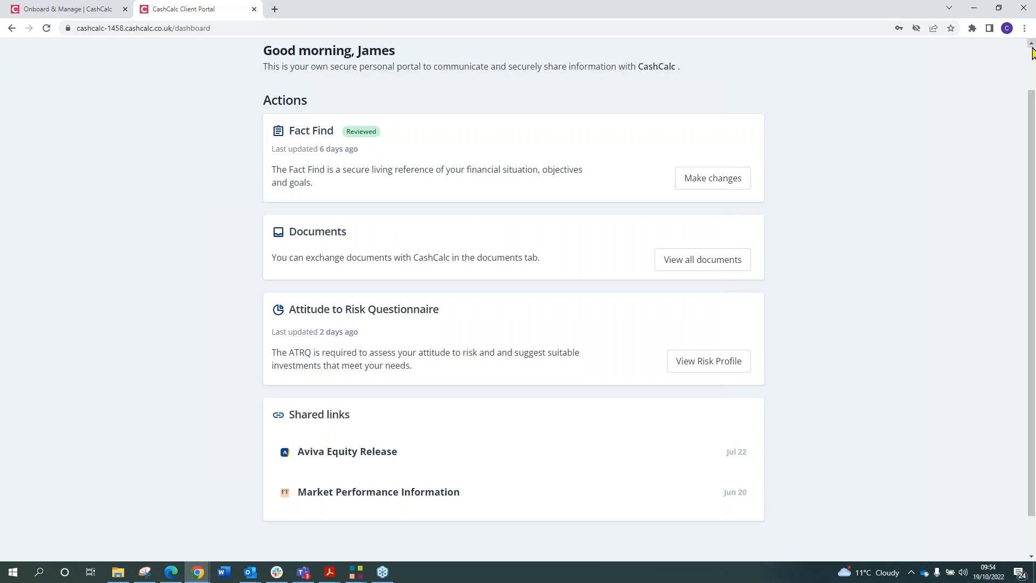
pyautogui.click(59, 10)
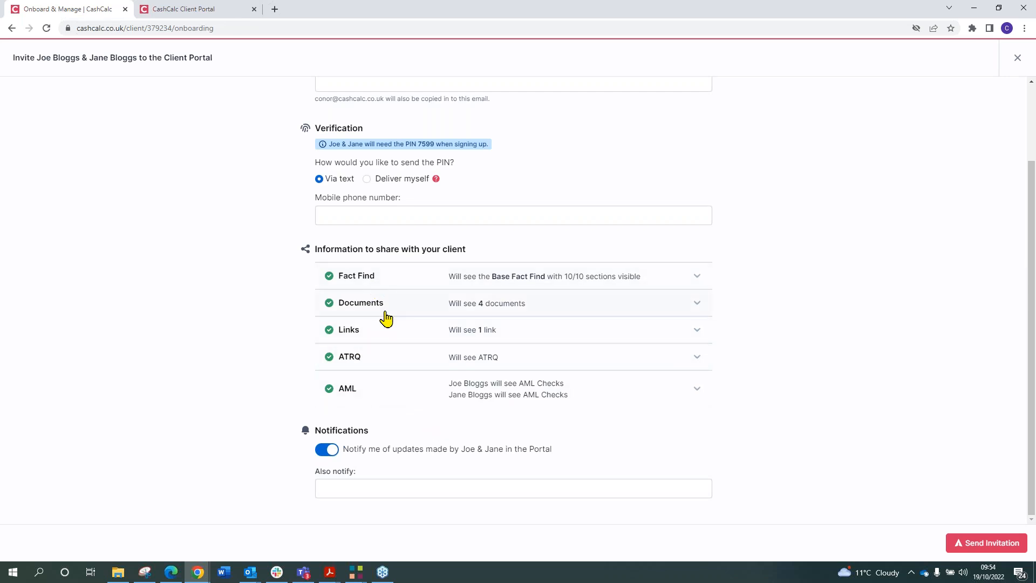
pyautogui.click(219, 8)
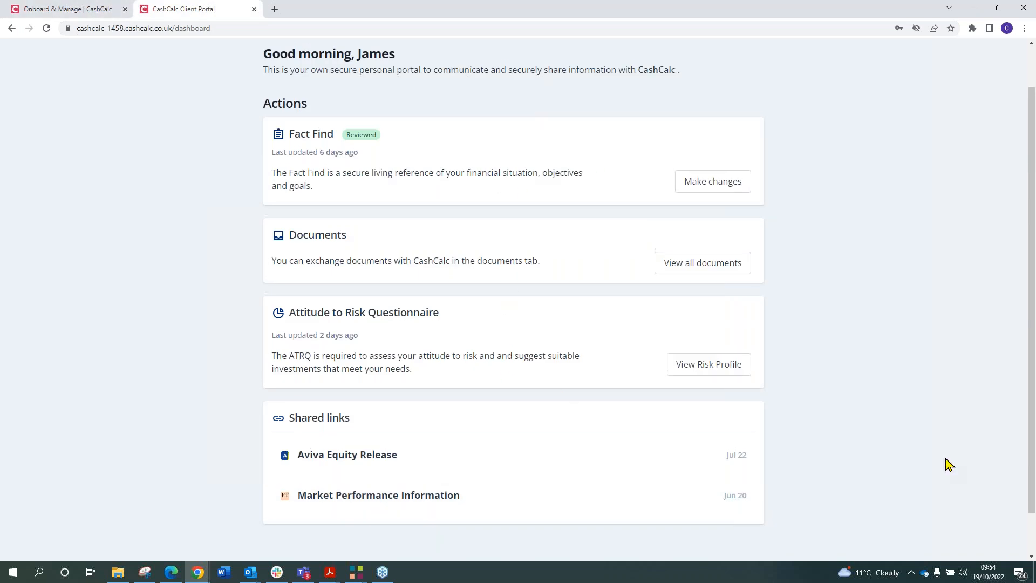
pyautogui.scroll(1, 947, 466)
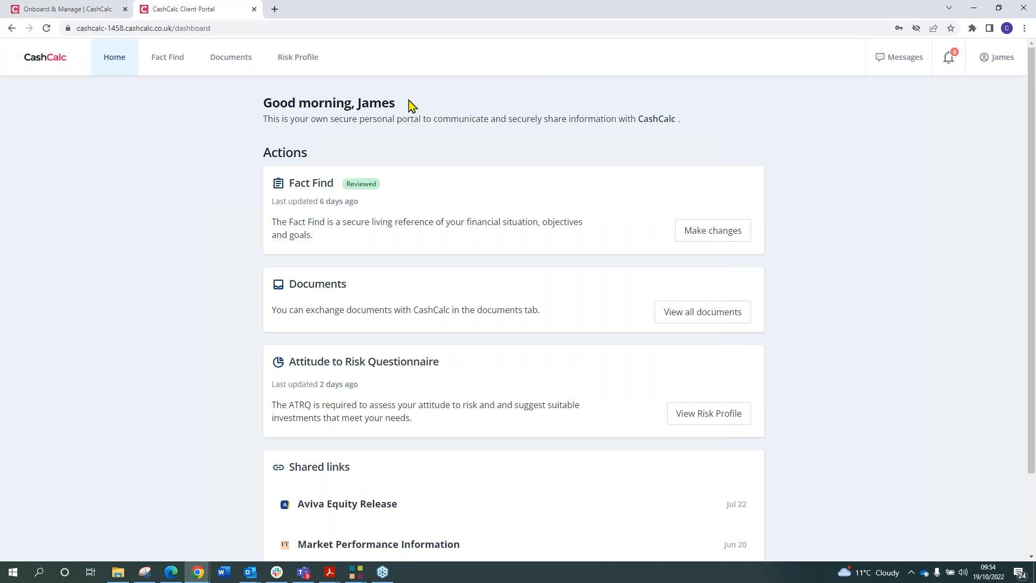
pyautogui.moveTo(410, 104); pyautogui.dragTo(264, 97)
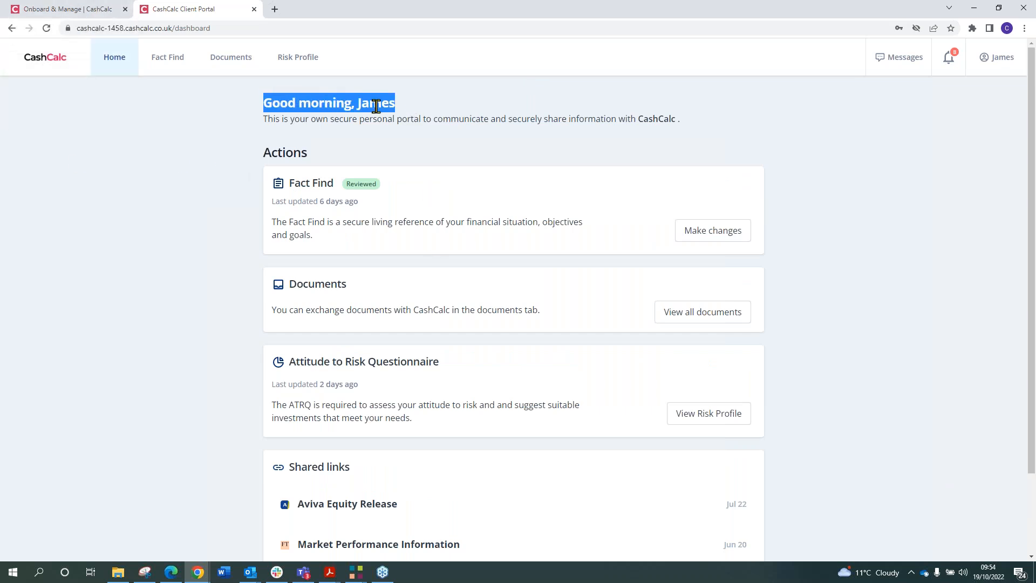
# Return to the adviser site, close the portal invitation without sending it, and go to the client list.
pyautogui.click(85, 8)
pyautogui.click(1015, 60)
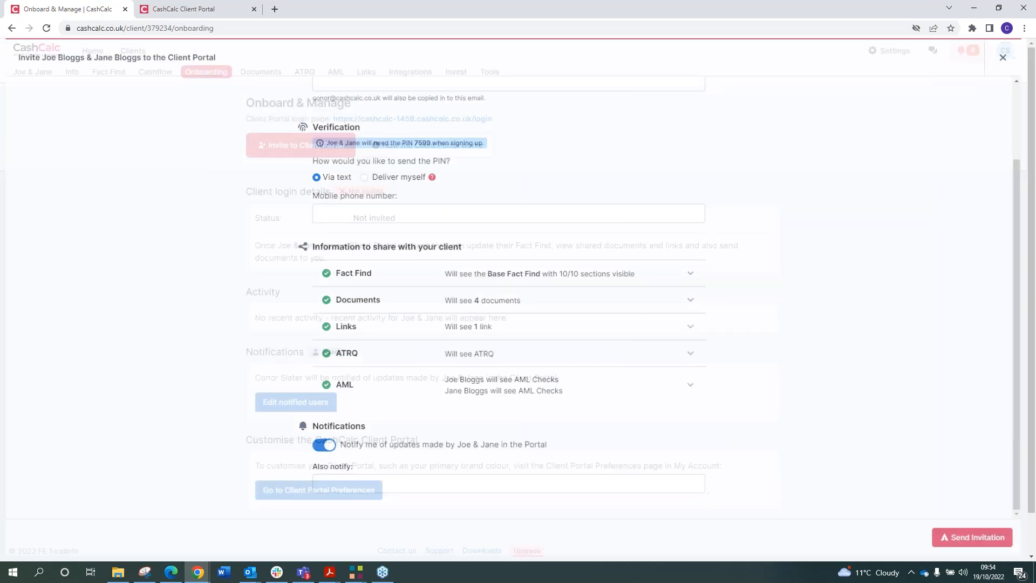
pyautogui.click(132, 54)
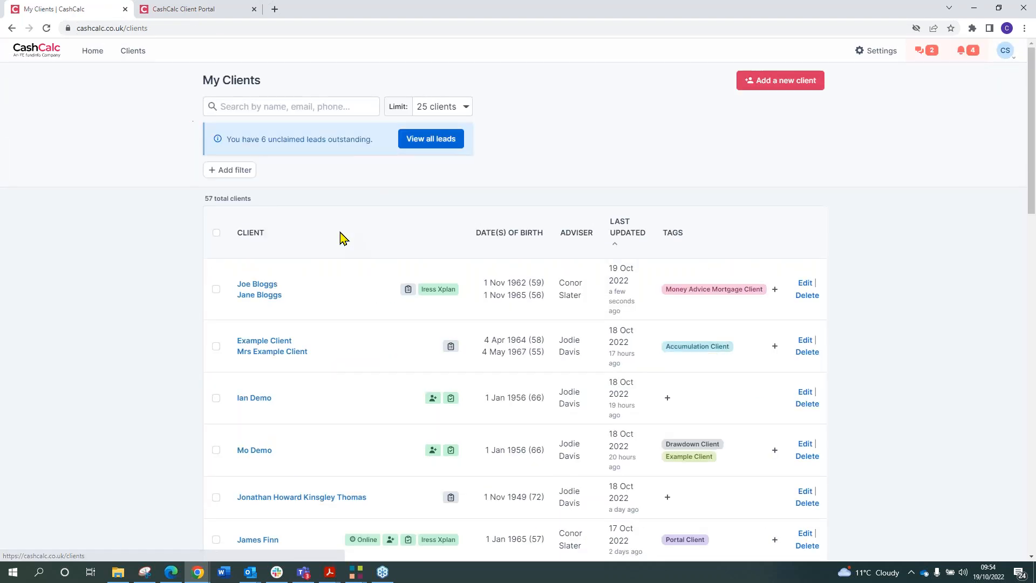
# Check the status badges of the client marked Online and open that client's record.
pyautogui.scroll(-2, 290, 398)
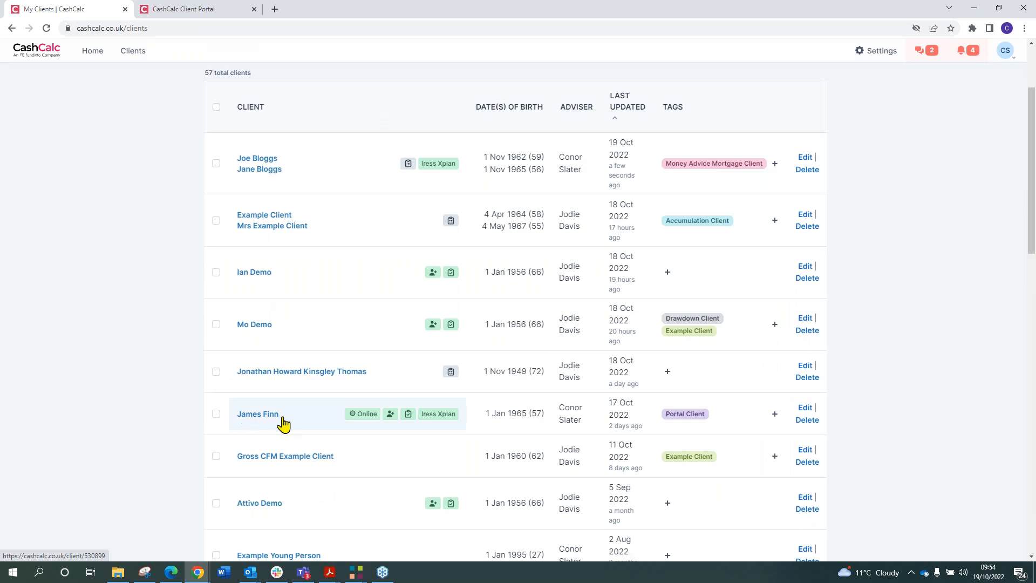
pyautogui.moveTo(359, 419)
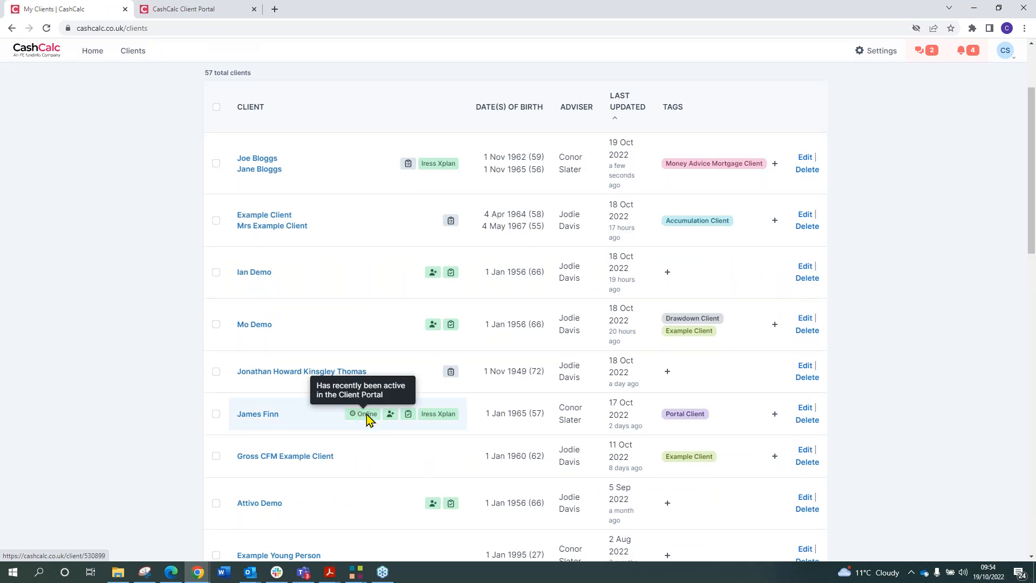
pyautogui.moveTo(390, 423)
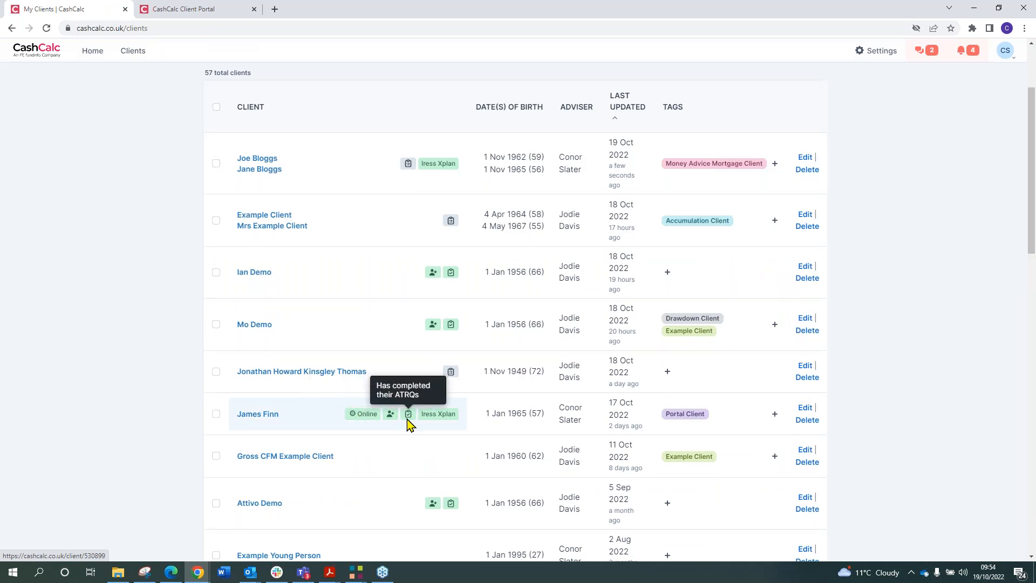
pyautogui.click(273, 419)
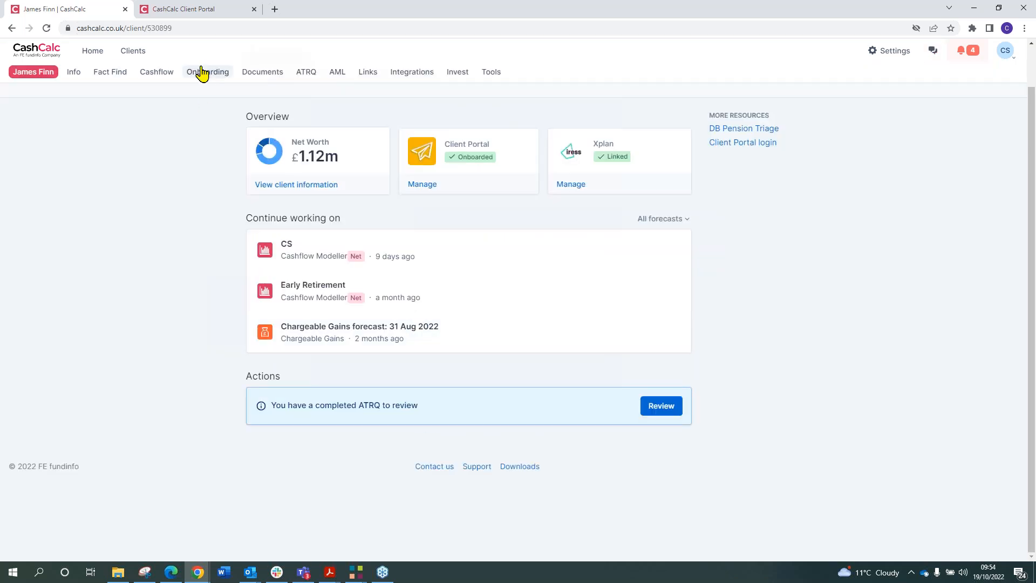
# Send the client an email request to update their Fact Find through the Client Portal.
pyautogui.click(110, 72)
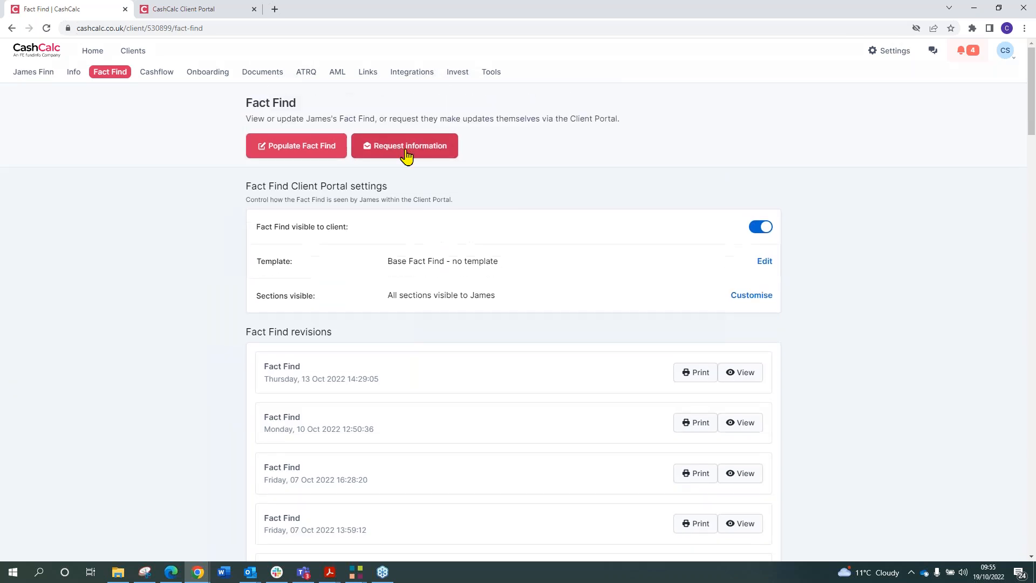
pyautogui.click(410, 153)
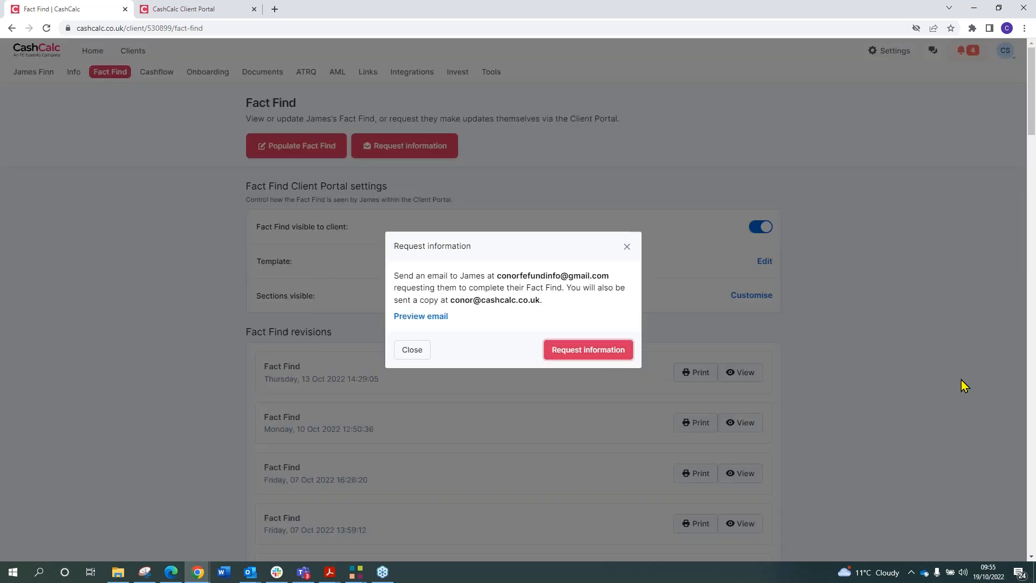
pyautogui.press('Return')
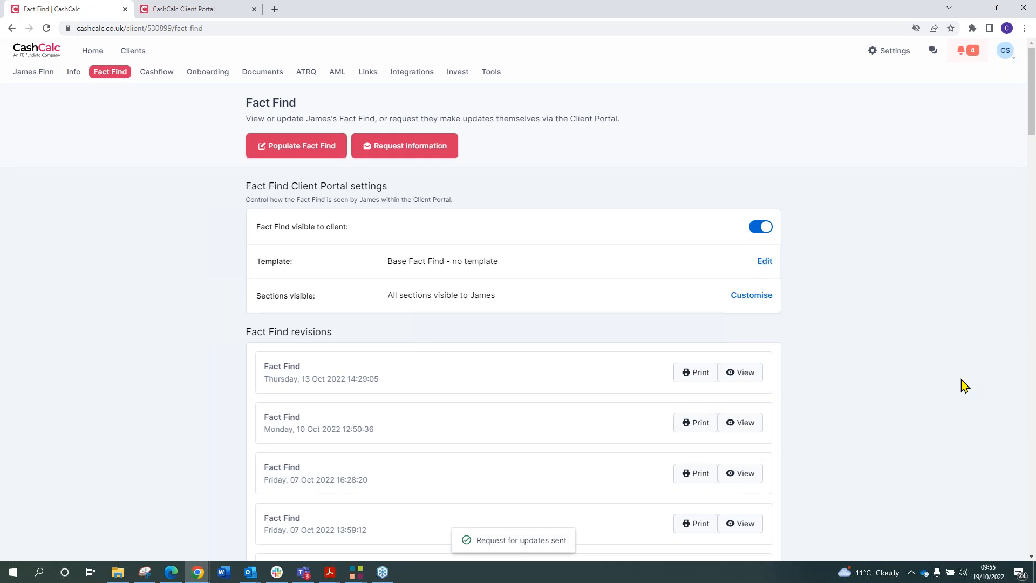
# Switch back to the Client Portal, reload its home page, and review the requested Fact Find changes, other actions and shared links.
pyautogui.click(228, 11)
pyautogui.click(285, 28)
pyautogui.press('Return')
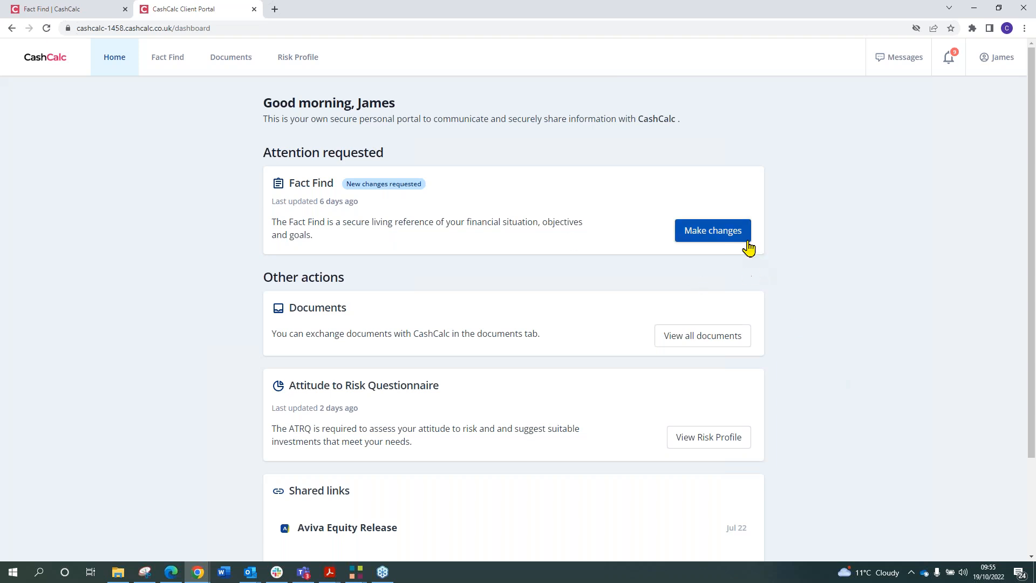
pyautogui.scroll(-3, 614, 407)
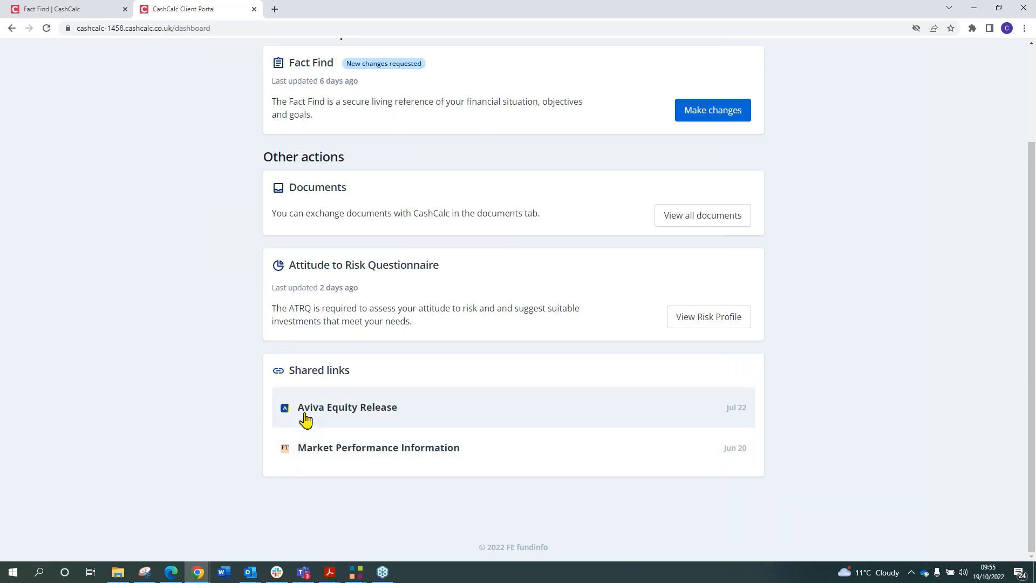
pyautogui.scroll(1, 483, 464)
pyautogui.scroll(3, 483, 464)
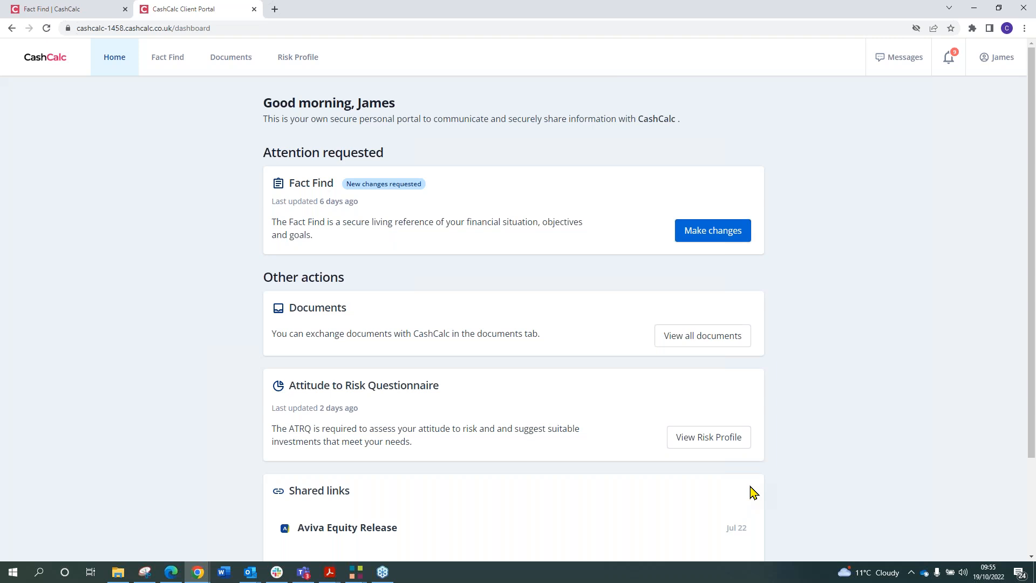
# Review the client's attitude to risk result and suggested asset mix, and return to the portal home page.
pyautogui.click(711, 439)
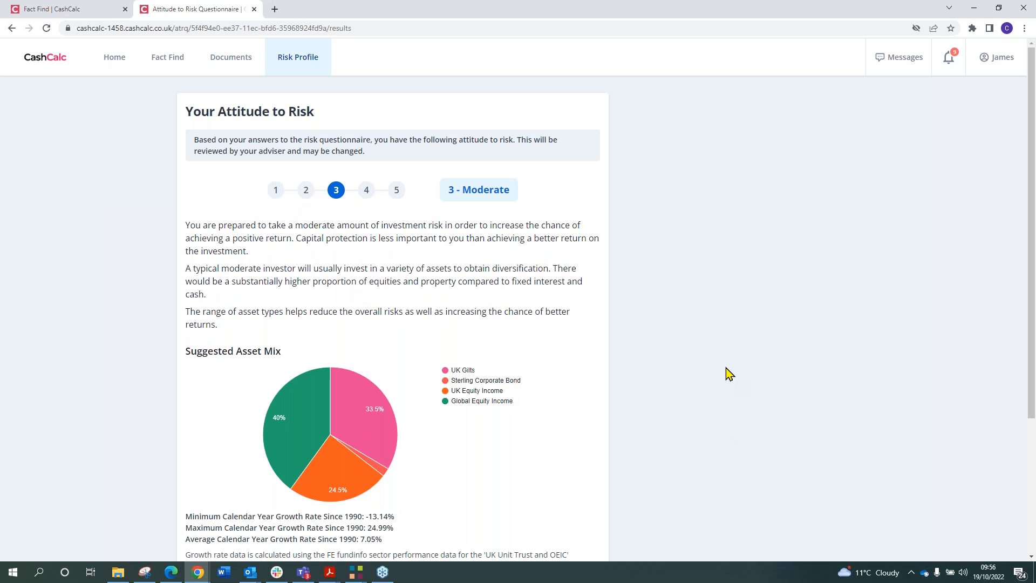
pyautogui.scroll(-1, 728, 373)
pyautogui.scroll(-2, 723, 357)
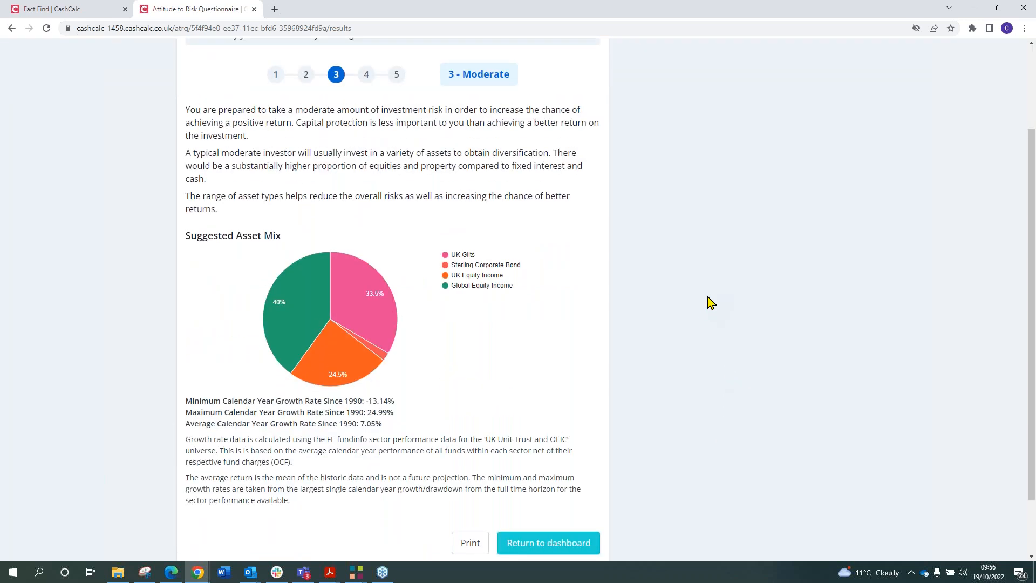
pyautogui.scroll(2, 710, 302)
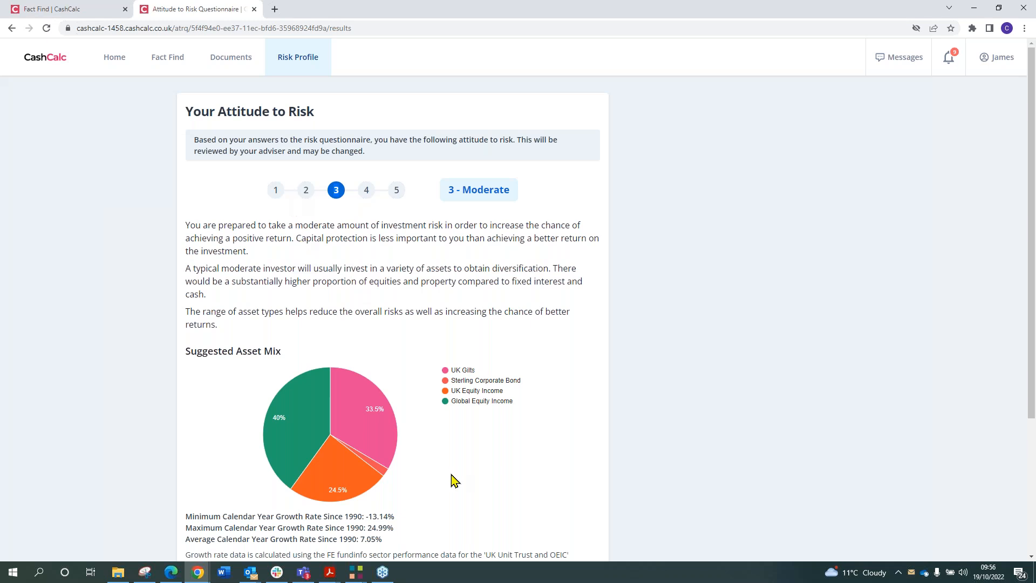
pyautogui.scroll(-1, 456, 475)
pyautogui.scroll(-2, 456, 473)
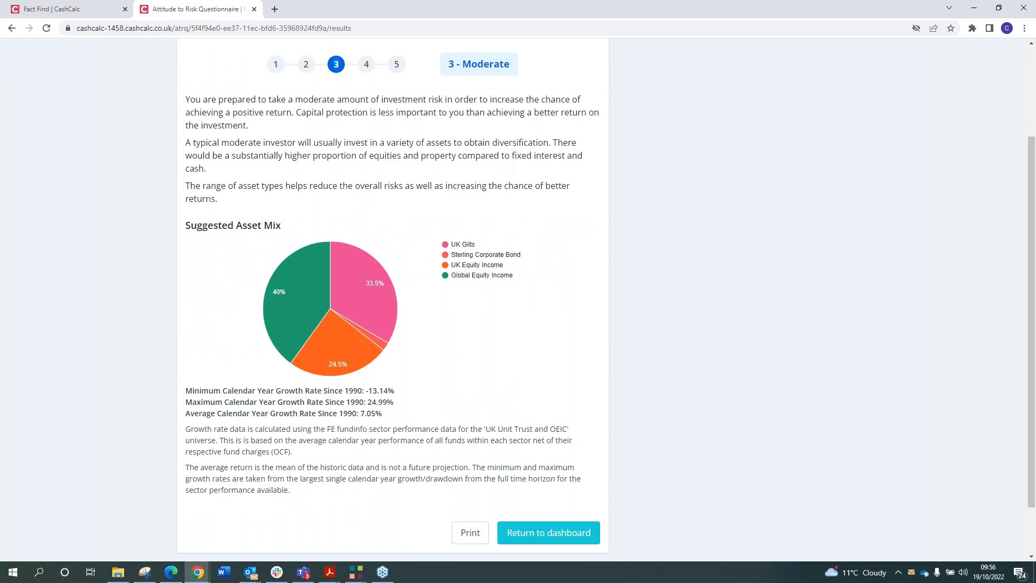
pyautogui.scroll(2, 456, 473)
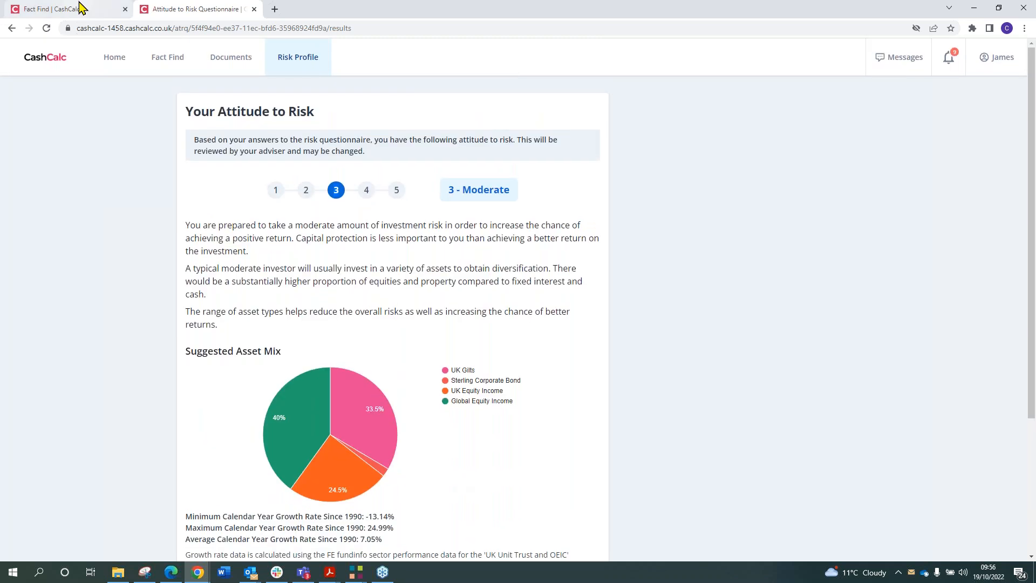
pyautogui.click(114, 57)
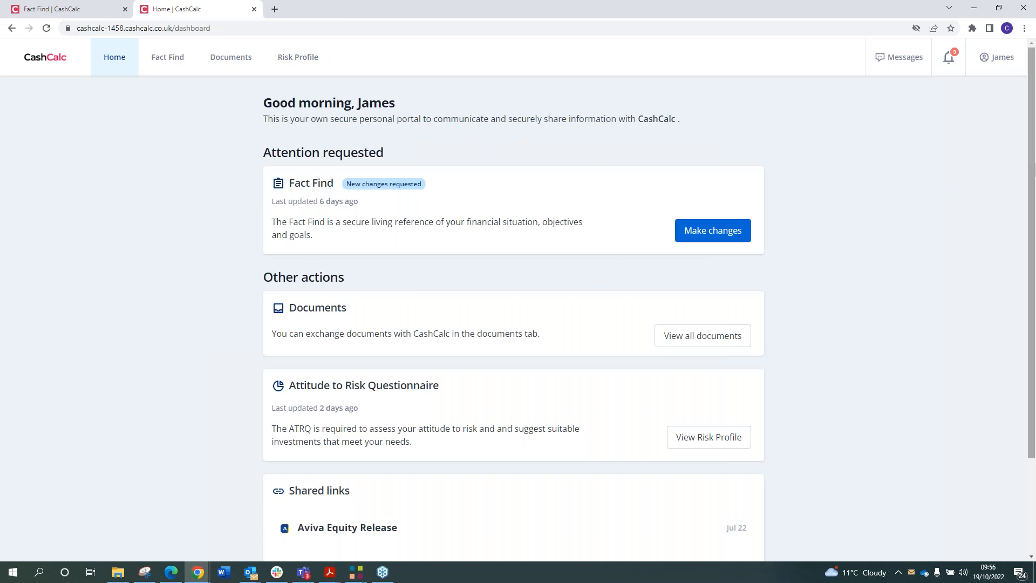
# View the received Privacy Policy document and its acceptance record in the portal's documents, and close it.
pyautogui.scroll(-1, 701, 277)
pyautogui.click(703, 279)
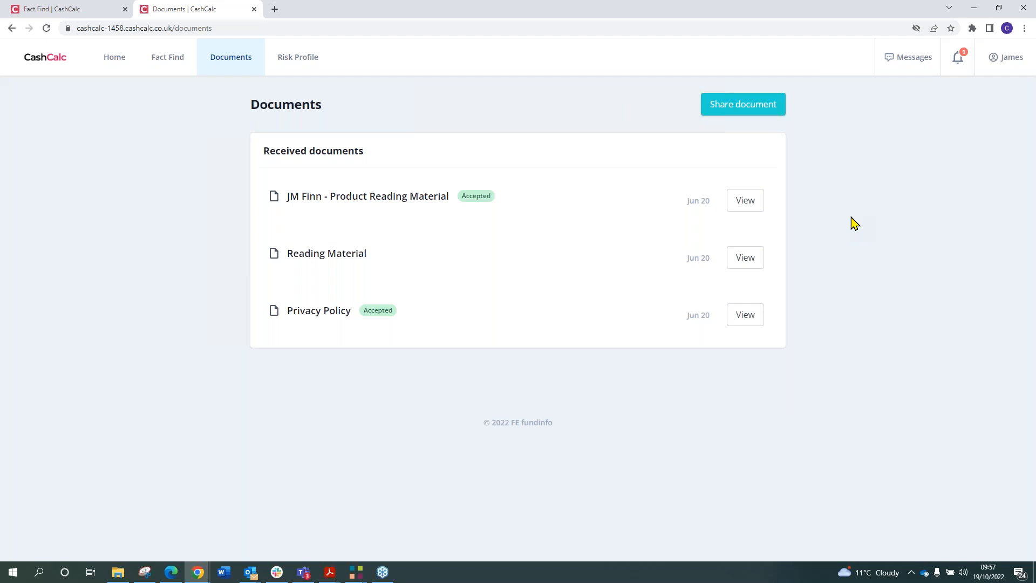
pyautogui.click(745, 324)
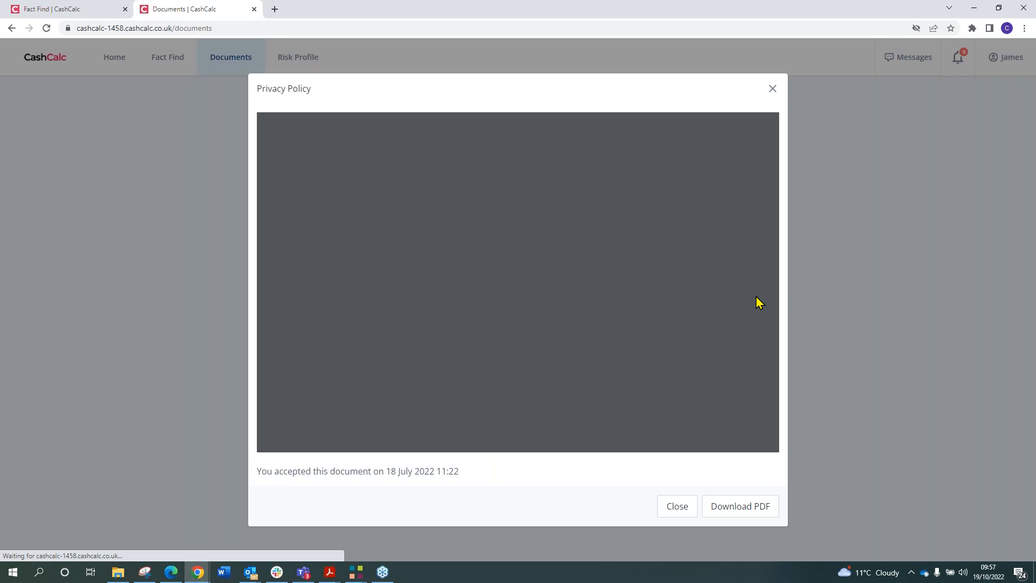
pyautogui.moveTo(256, 471); pyautogui.dragTo(484, 473)
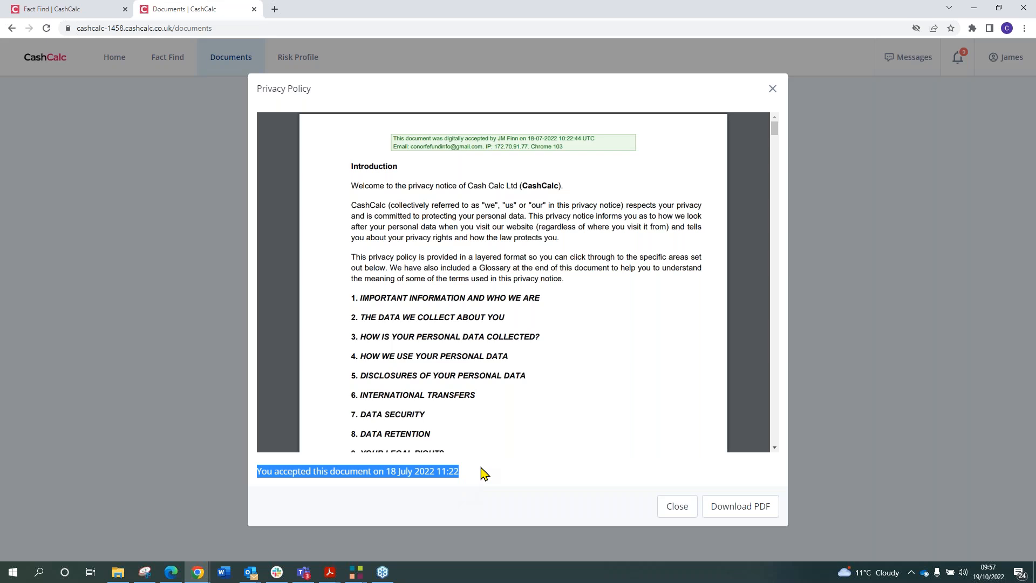
pyautogui.scroll(-3, 590, 338)
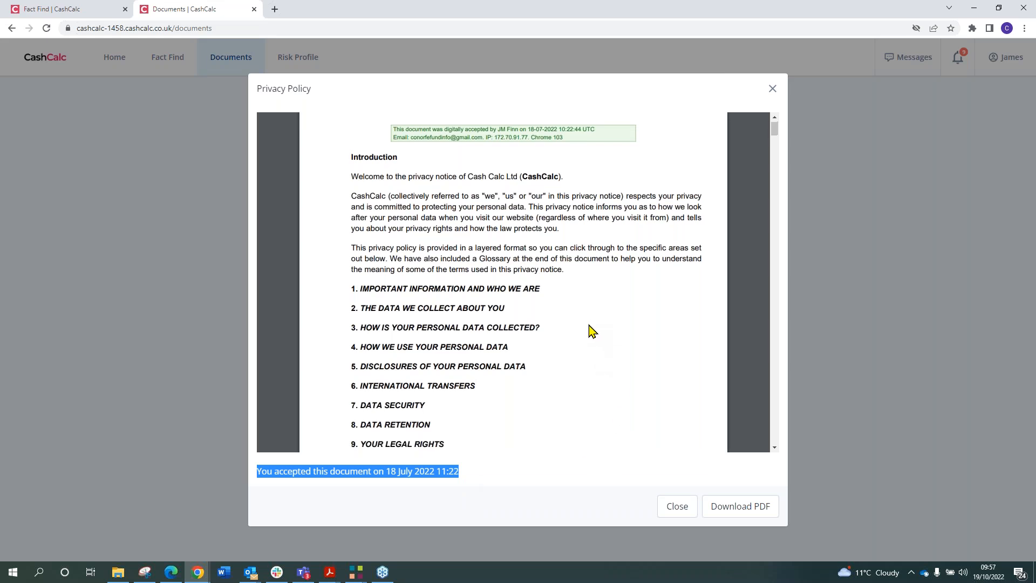
pyautogui.scroll(-10, 643, 272)
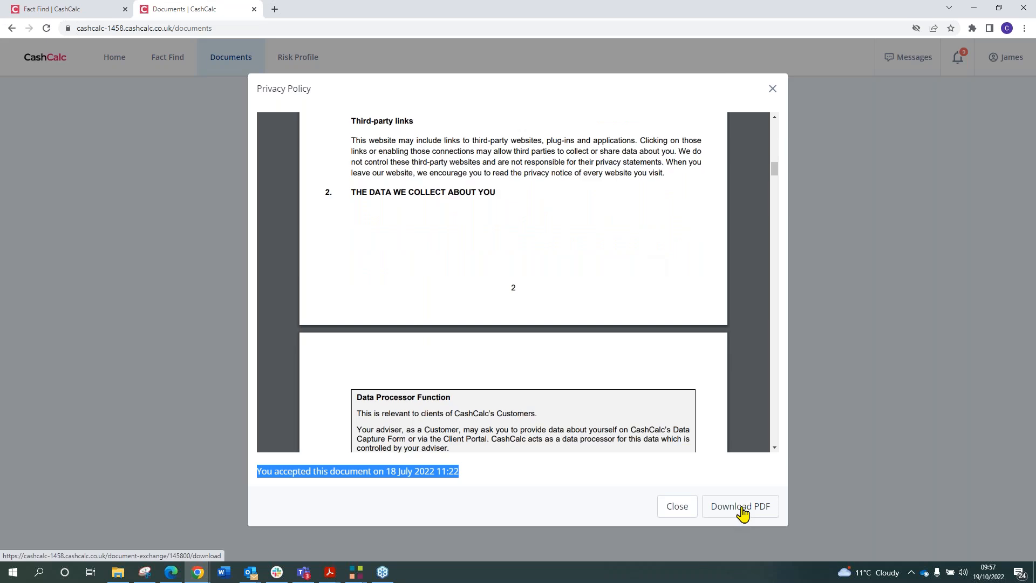
pyautogui.click(771, 90)
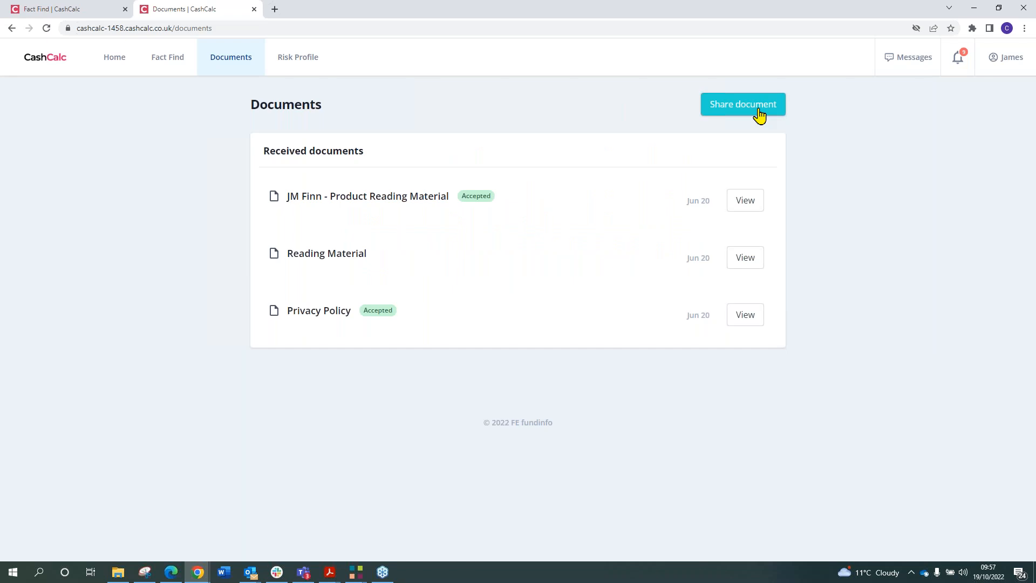
# Check the form for sharing a document with CashCalc, close it without uploading, and return to the home page.
pyautogui.click(760, 110)
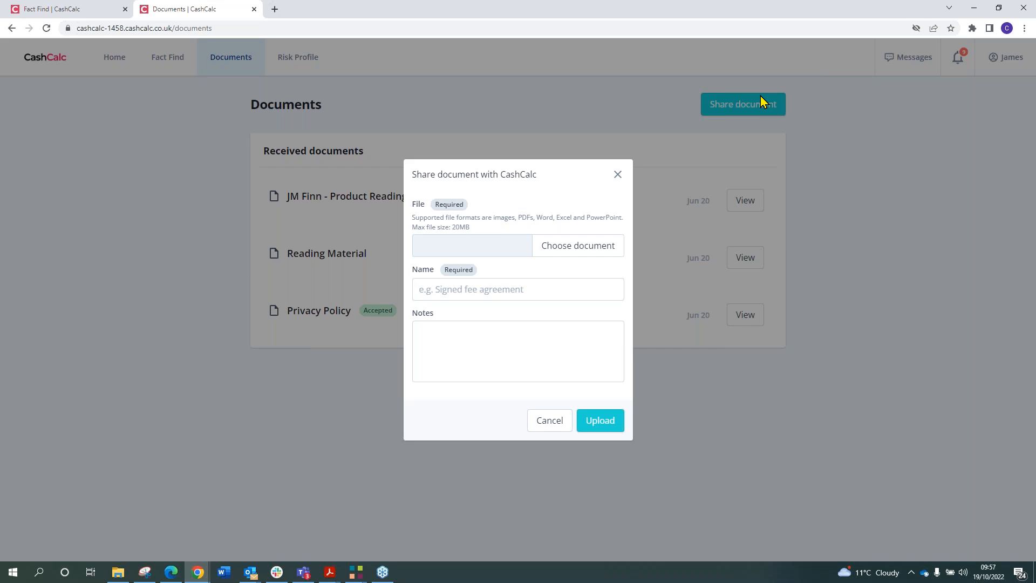
pyautogui.click(617, 174)
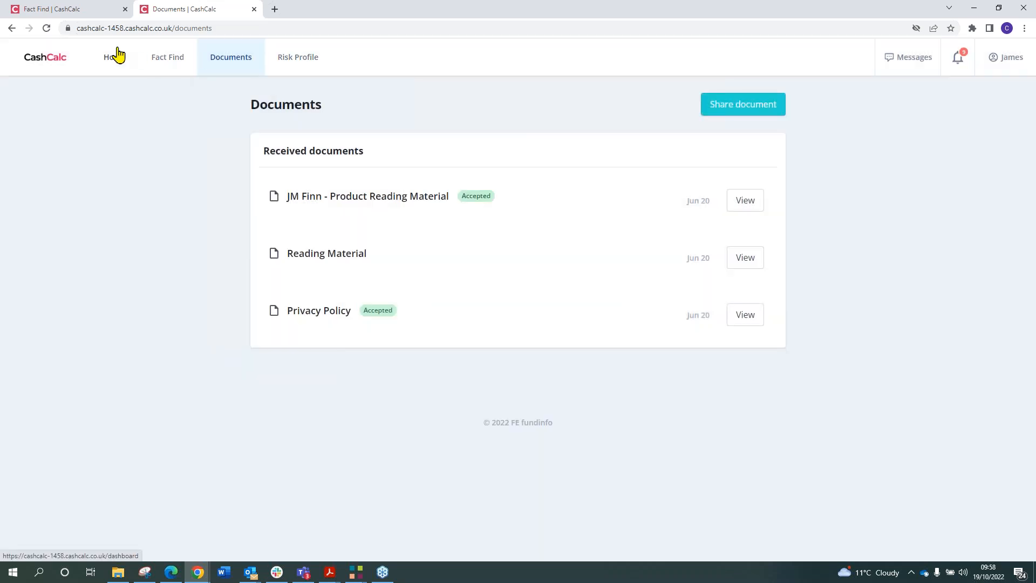
pyautogui.click(118, 54)
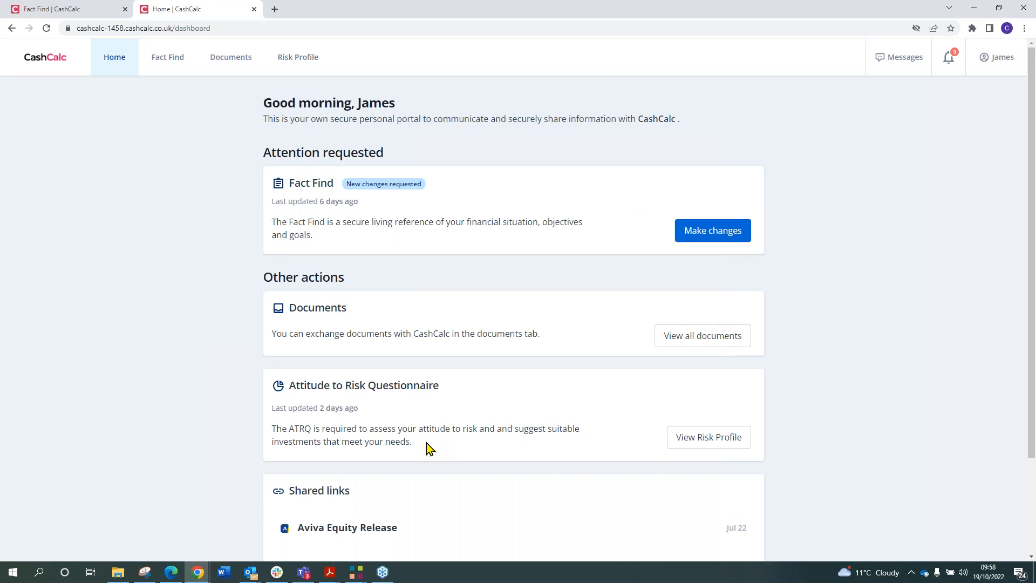
# Start the requested Fact Find changes without adding a partner and look through the Personal Details form.
pyautogui.click(698, 233)
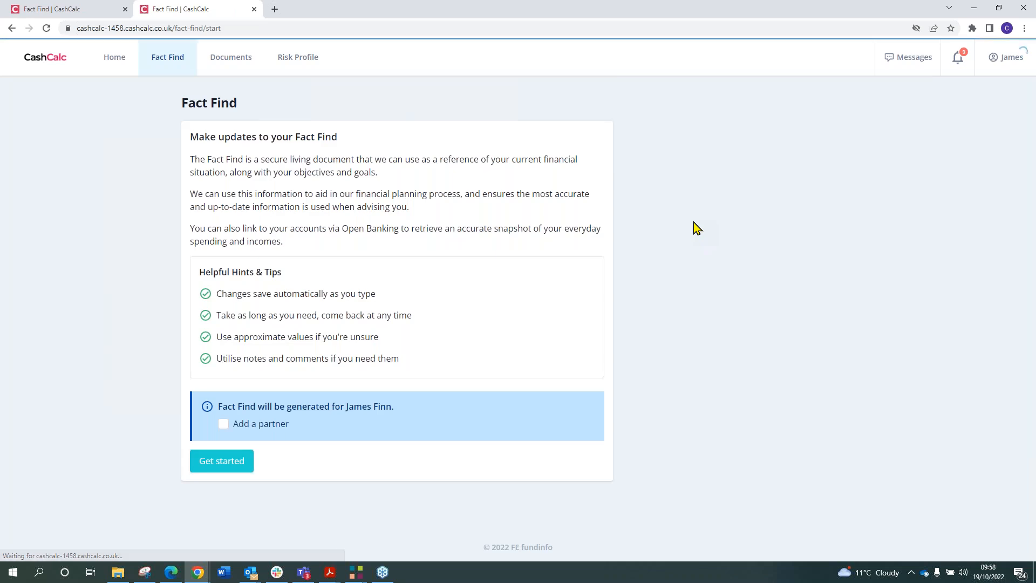
pyautogui.click(221, 470)
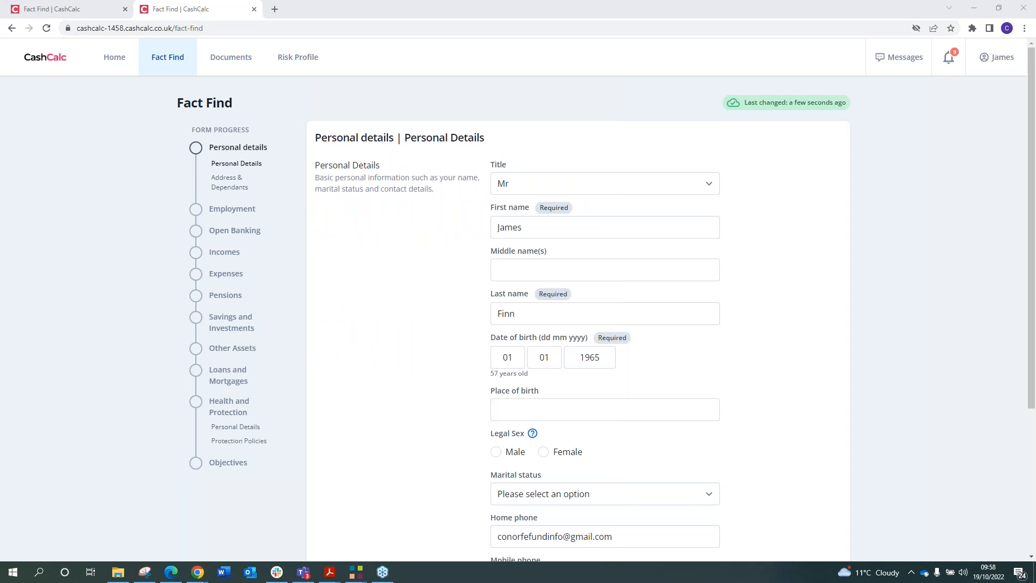
pyautogui.click(1030, 161)
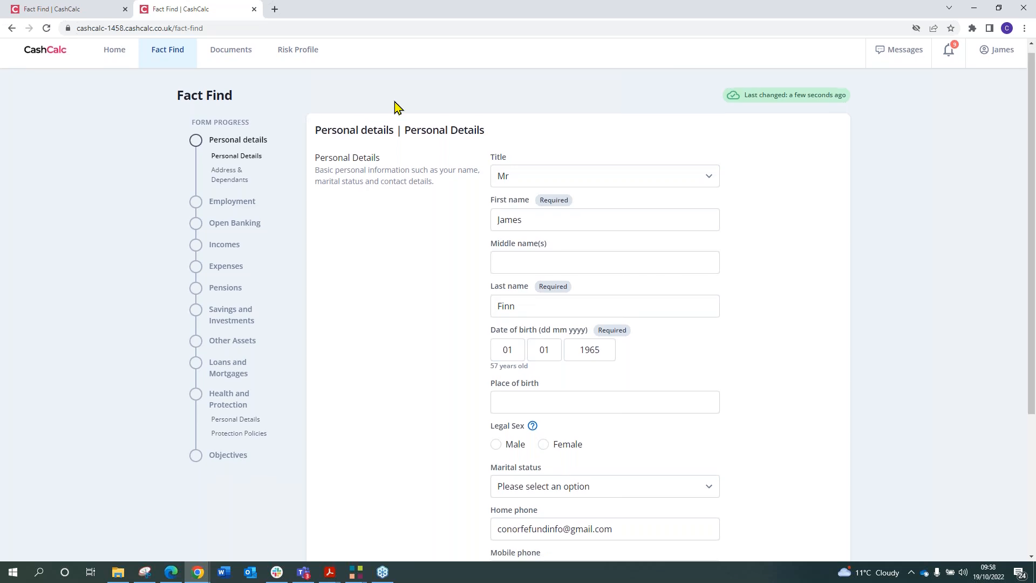
pyautogui.scroll(-3, 550, 273)
pyautogui.scroll(3, 544, 312)
# Clear the main residence's postcode and first two address lines in the Address & Dependants section.
pyautogui.click(227, 174)
pyautogui.moveTo(549, 231); pyautogui.dragTo(438, 230)
pyautogui.click(457, 305)
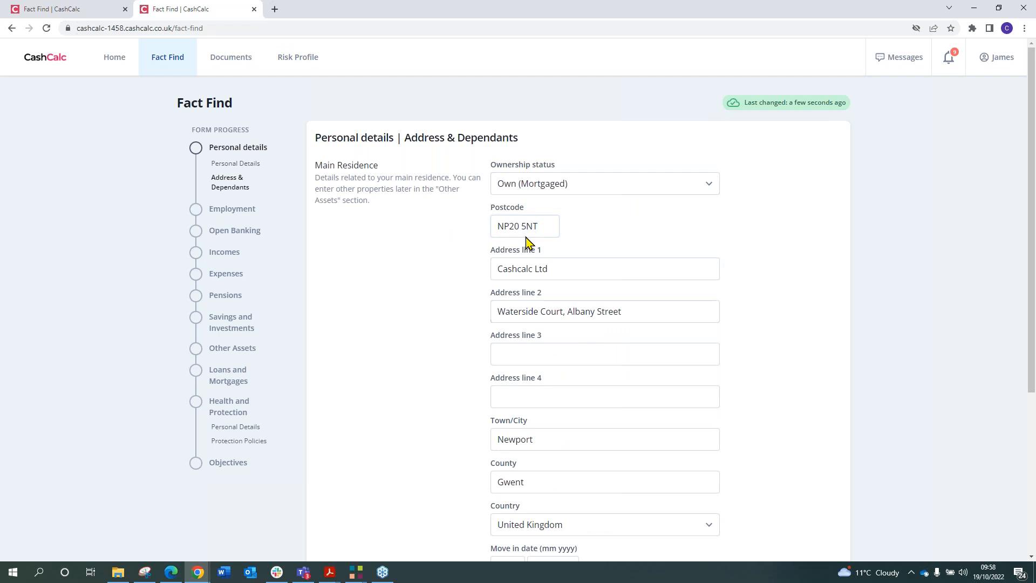
pyautogui.moveTo(539, 225); pyautogui.dragTo(384, 205)
pyautogui.press('BackSpace')
pyautogui.moveTo(561, 270); pyautogui.dragTo(354, 256)
pyautogui.press('BackSpace')
pyautogui.moveTo(674, 316); pyautogui.dragTo(458, 296)
pyautogui.press('BackSpace')
# Enter the main residence's postcode and fill in its address from the matching lookup result.
pyautogui.click(520, 224)
pyautogui.write('np0')
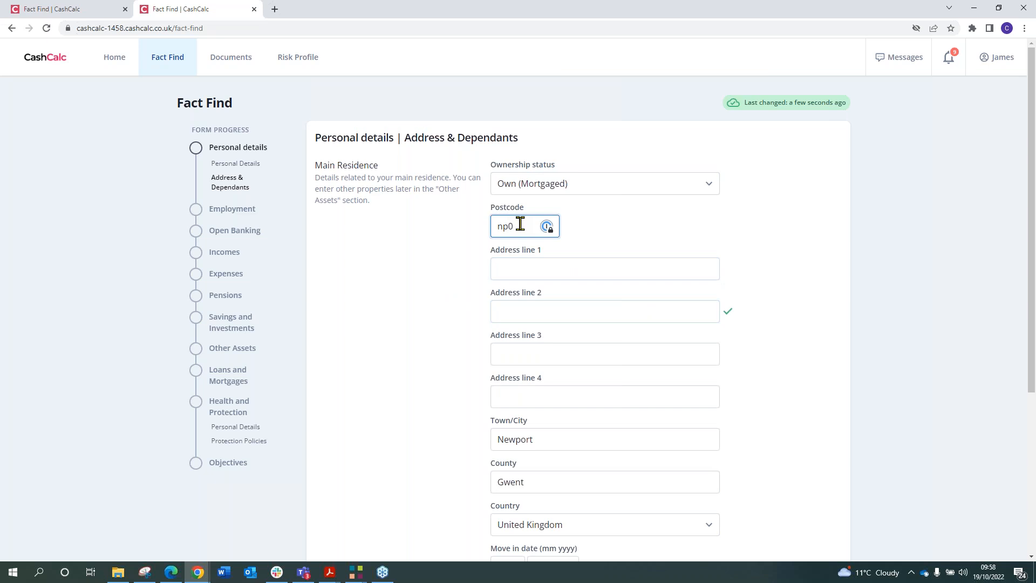
pyautogui.press('BackSpace')
pyautogui.write('20 5nt')
pyautogui.click(555, 260)
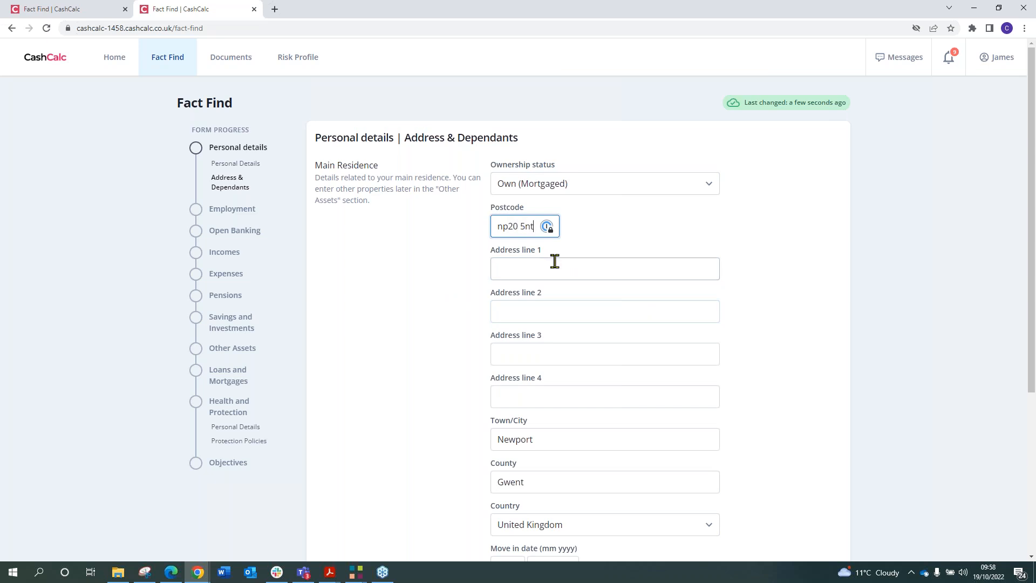
pyautogui.scroll(-1, 604, 393)
pyautogui.click(603, 393)
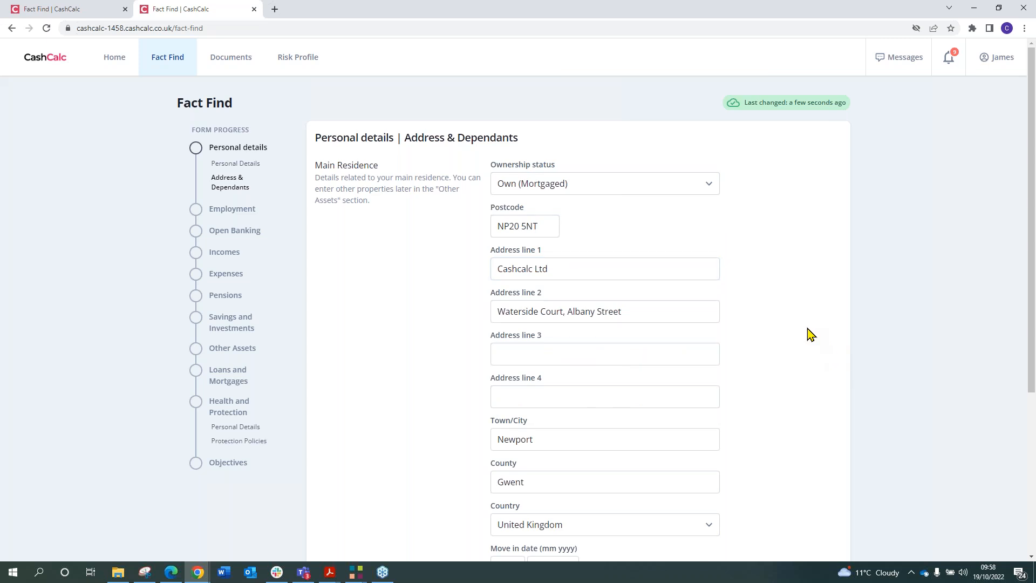
# View the Employment section and the Open Banking bank list, dismissing the prompt about using Open Banking.
pyautogui.click(240, 209)
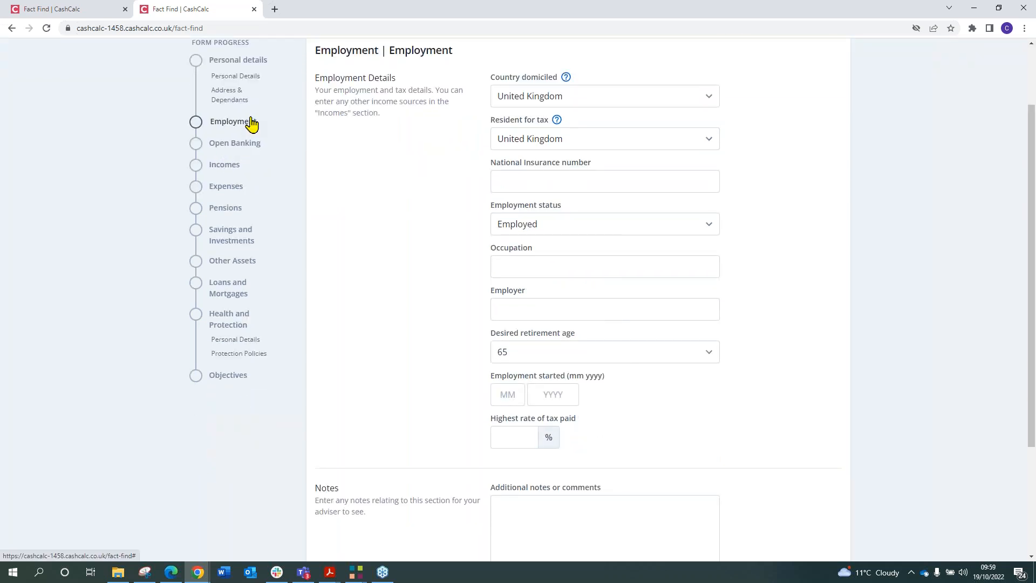
pyautogui.scroll(2, 250, 121)
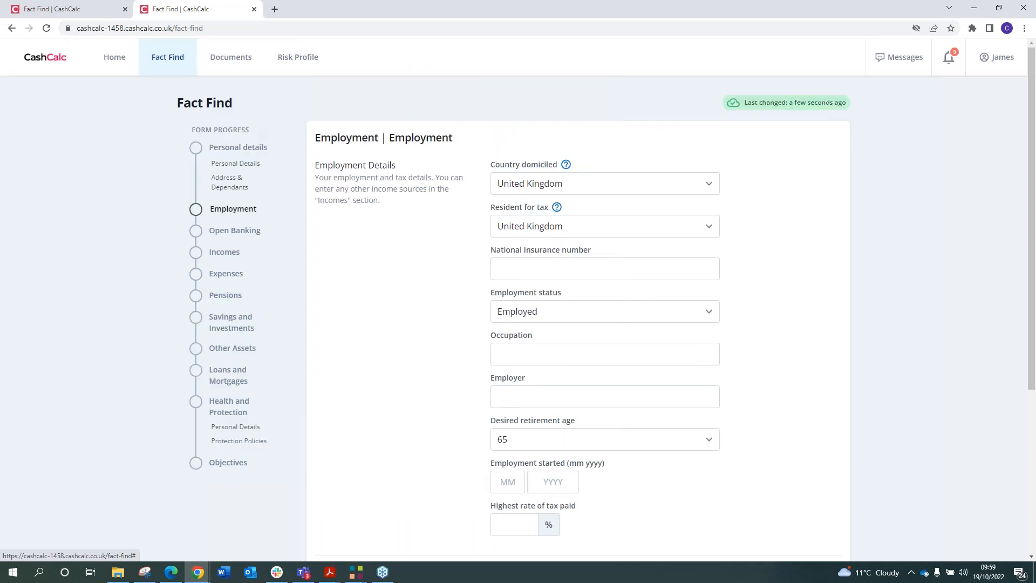
pyautogui.click(236, 231)
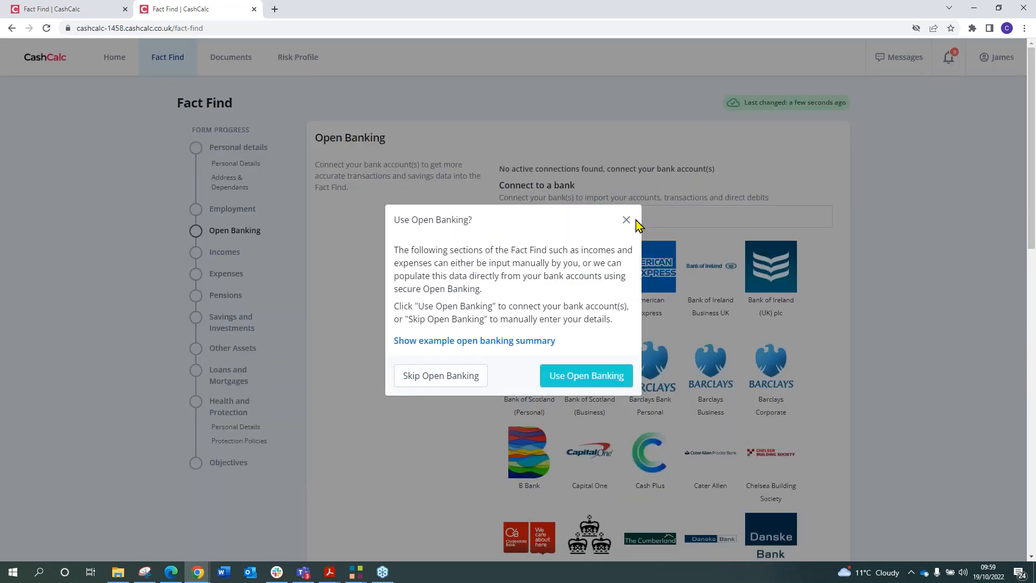
pyautogui.click(626, 221)
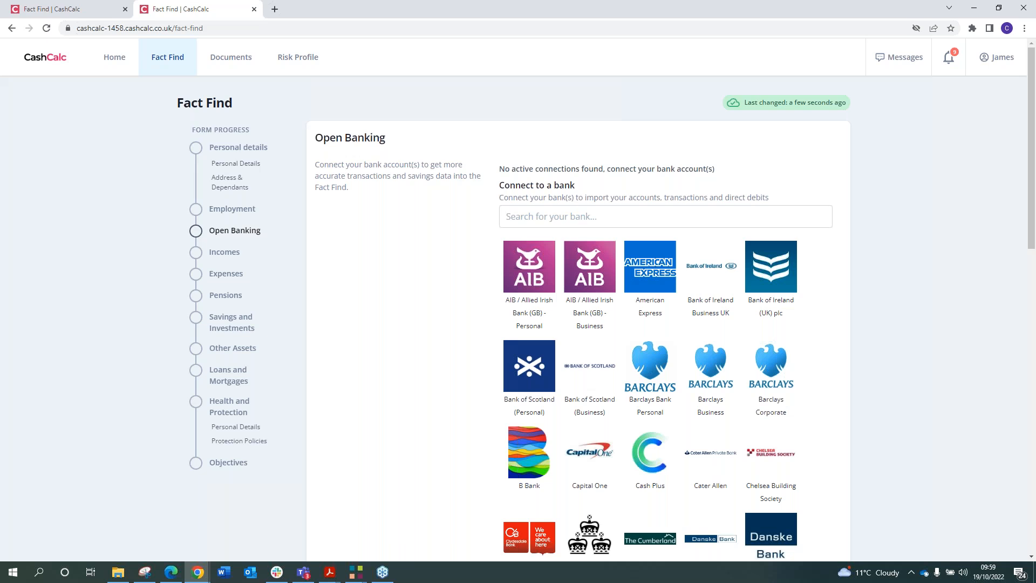
# Delete both existing income entries from the Incomes section of the Fact Find.
pyautogui.click(232, 261)
pyautogui.click(825, 195)
pyautogui.click(809, 252)
pyautogui.click(594, 331)
pyautogui.click(830, 195)
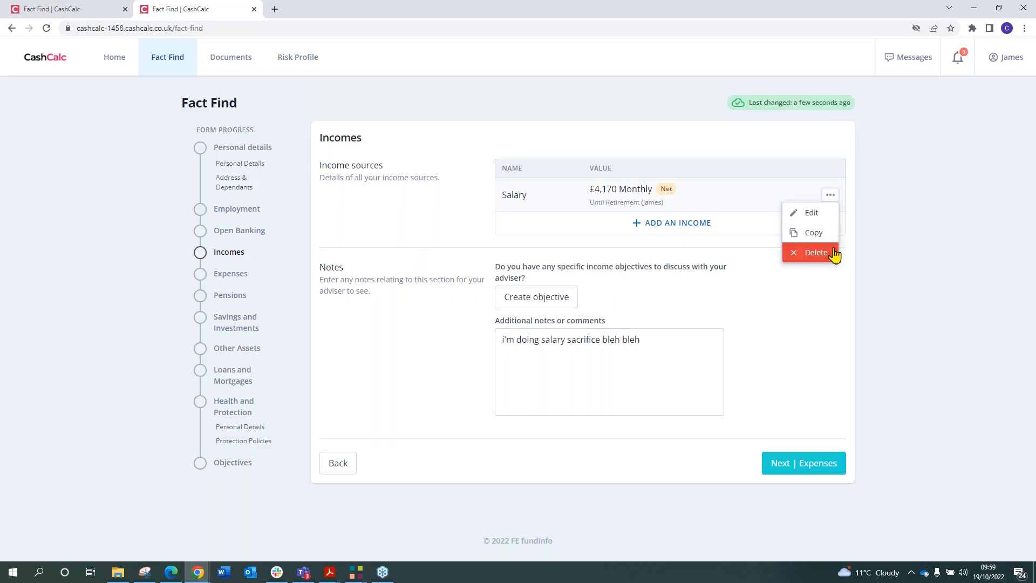
pyautogui.click(832, 253)
pyautogui.click(596, 331)
# Add a Salary income of £50,000 gross annually, keeping the estimated monthly net amount and Retirement as its end.
pyautogui.click(547, 201)
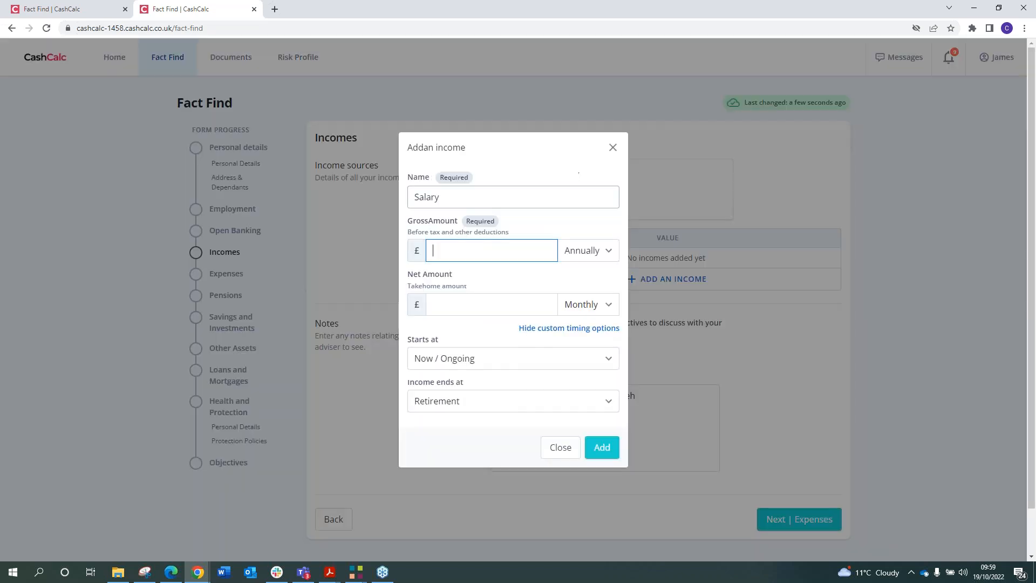
pyautogui.write('50000')
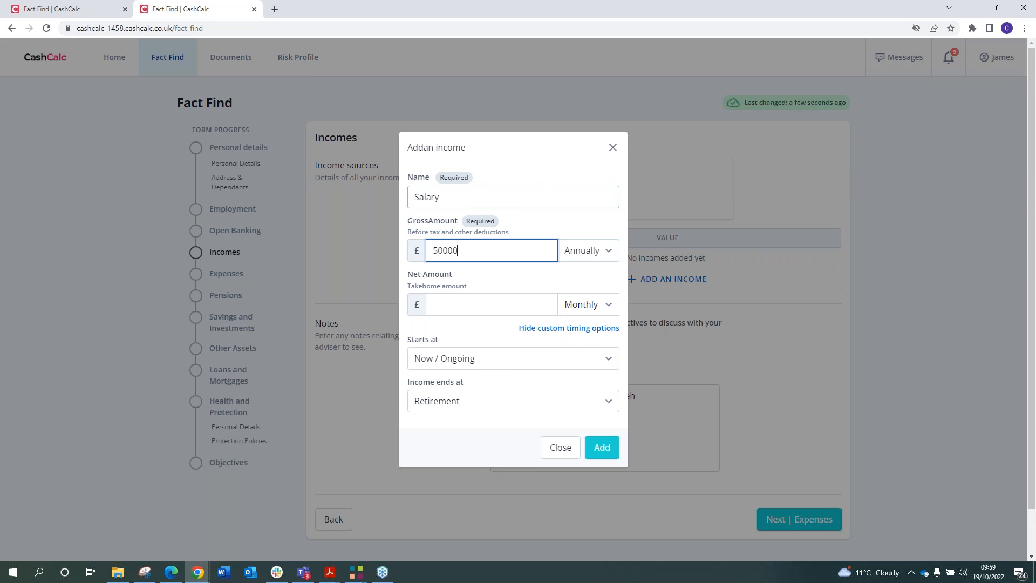
pyautogui.click(512, 306)
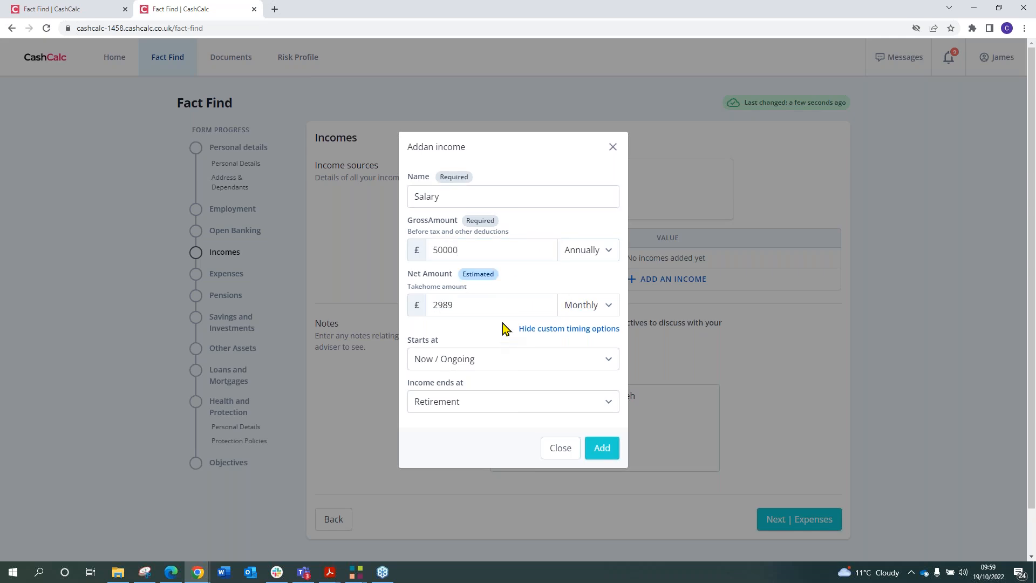
pyautogui.moveTo(460, 304); pyautogui.dragTo(412, 304)
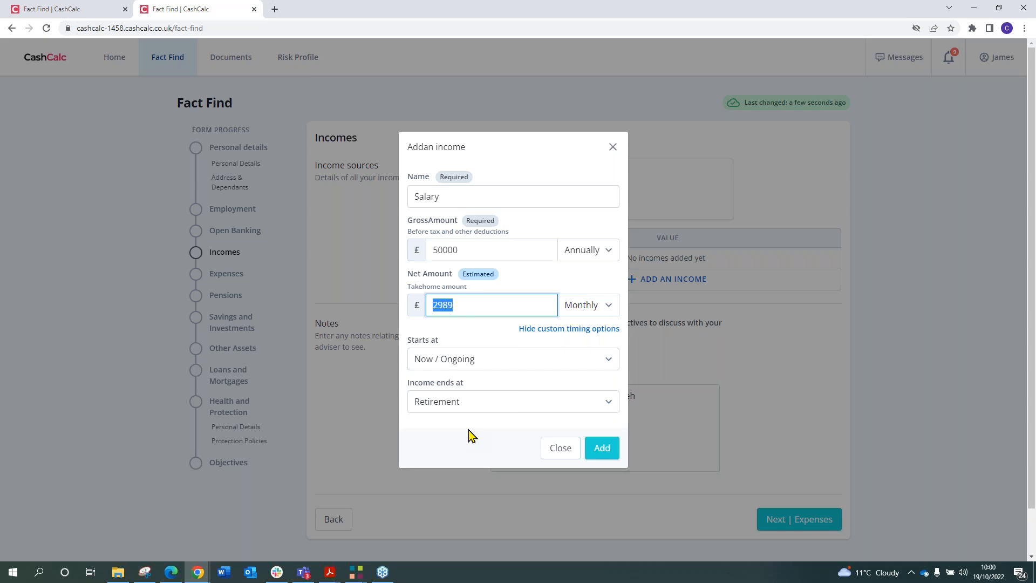
pyautogui.click(611, 454)
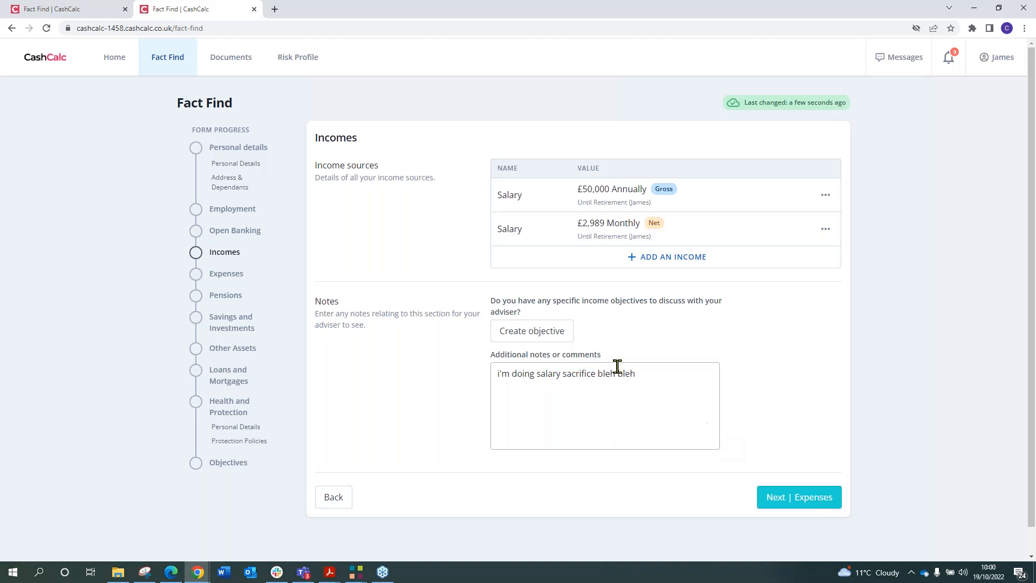
# Review the suggested expense categories in the Expenses section and open the Pensions section.
pyautogui.click(228, 277)
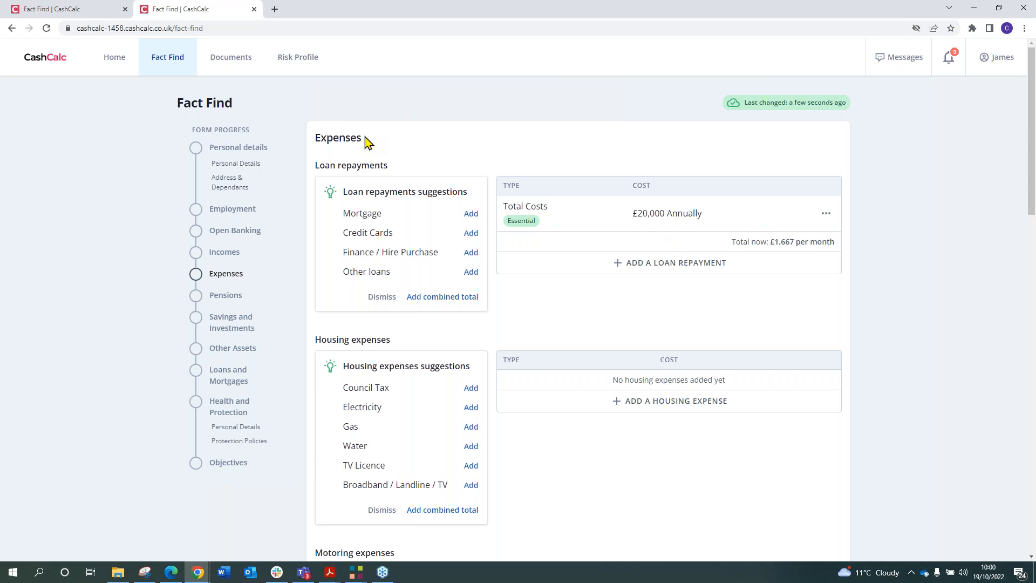
pyautogui.scroll(-2, 470, 279)
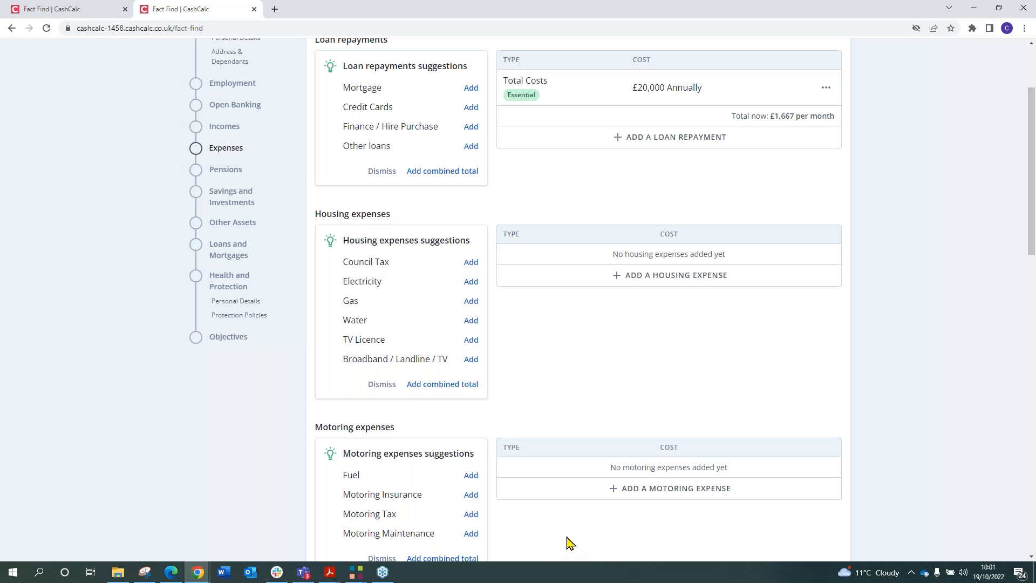
pyautogui.click(227, 169)
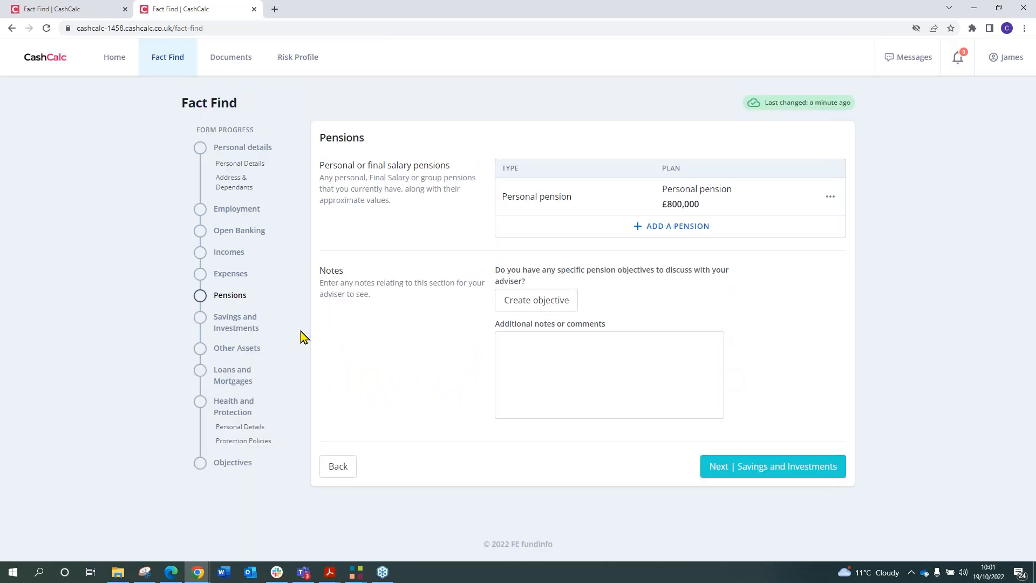
# View the Savings and Investments section and delete the existing home asset from Other Assets.
pyautogui.click(244, 327)
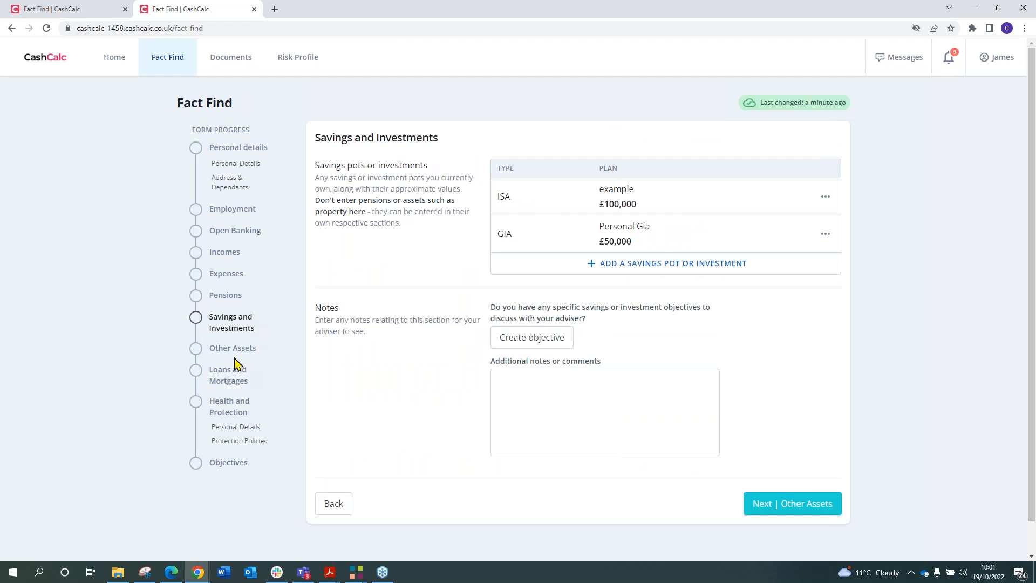
pyautogui.click(225, 351)
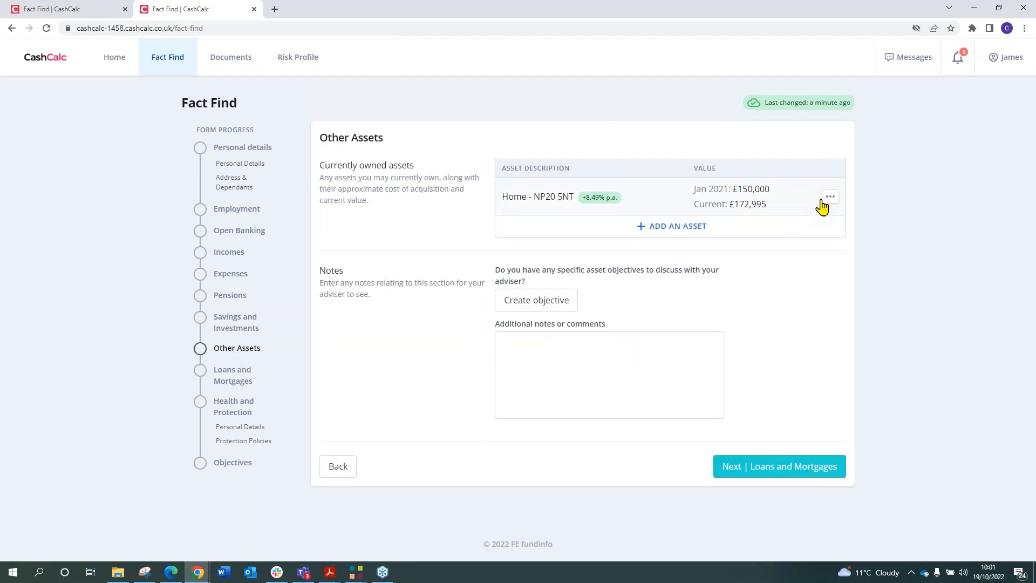
pyautogui.click(831, 198)
pyautogui.click(821, 251)
pyautogui.click(596, 339)
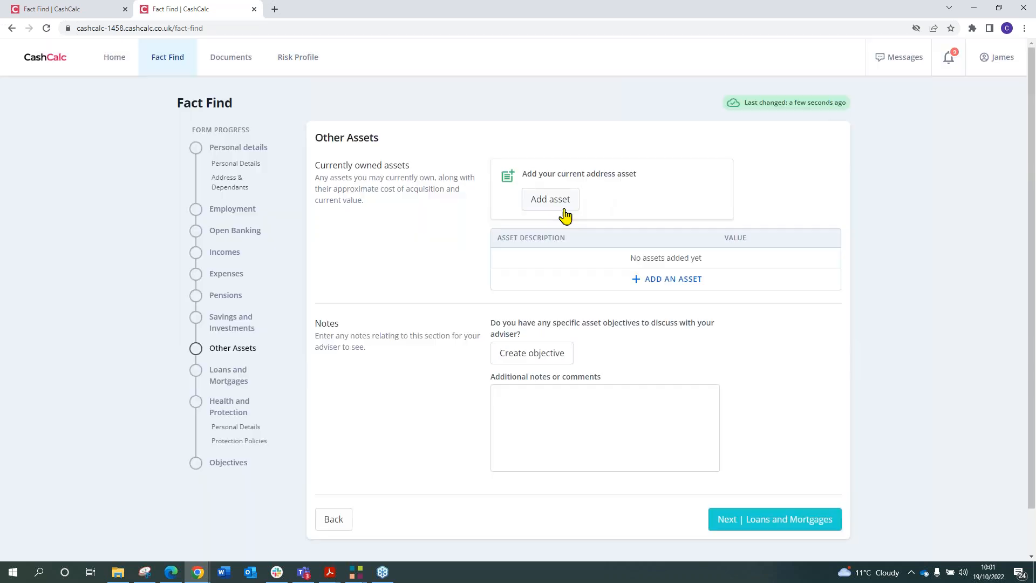
# Start adding the suggested current-address asset, keeping its description and current value and entering £130,000 as the acquisition cost.
pyautogui.click(563, 215)
pyautogui.moveTo(523, 238); pyautogui.dragTo(372, 243)
pyautogui.moveTo(479, 321); pyautogui.dragTo(390, 326)
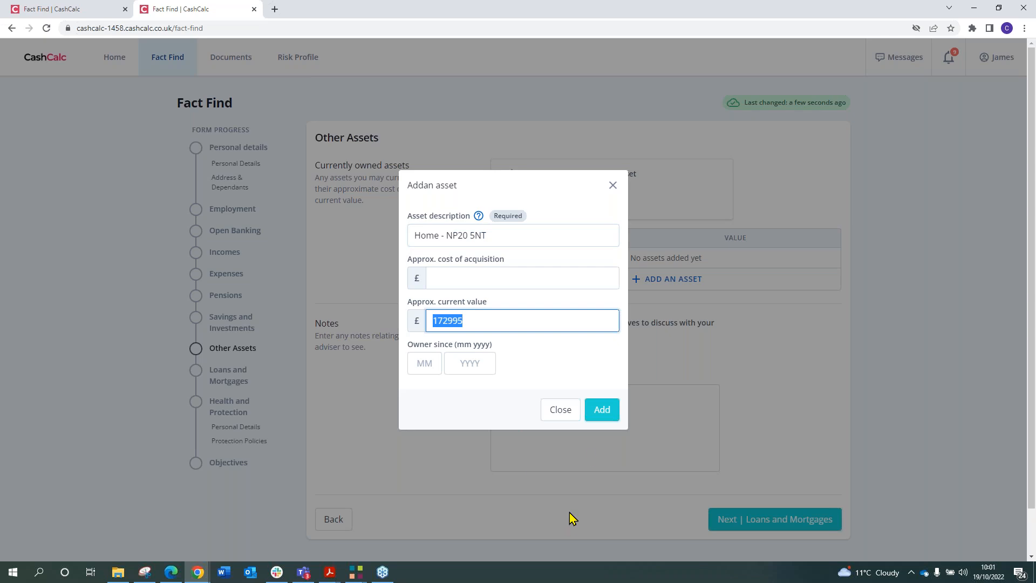
pyautogui.click(507, 276)
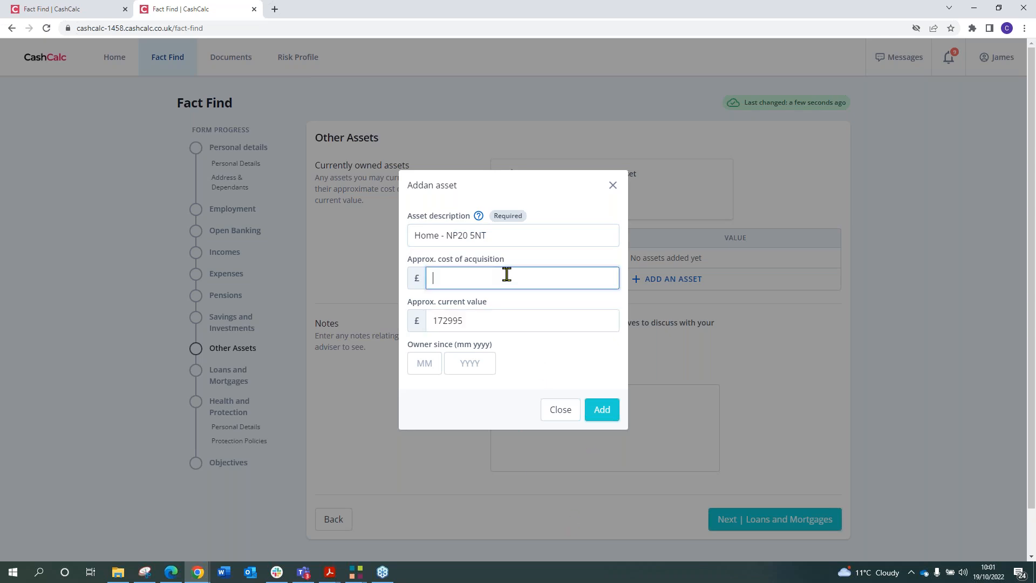
pyautogui.write('130000')
# Set the home asset's ownership start to 01 2019, add it and check its annual growth rate.
pyautogui.click(479, 357)
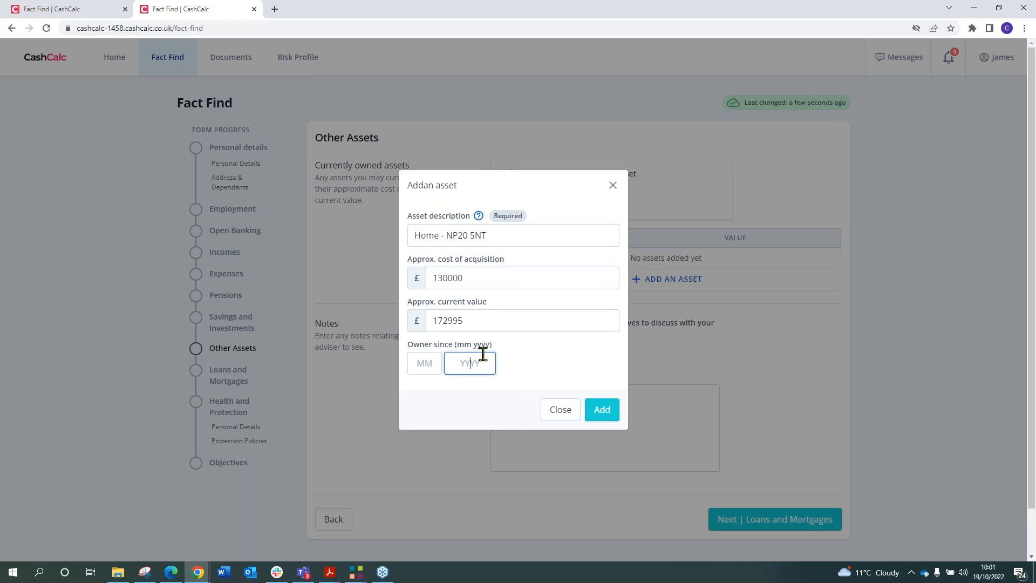
pyautogui.write('1019')
pyautogui.click(464, 362)
pyautogui.press('BackSpace')
pyautogui.write('2')
pyautogui.click(430, 358)
pyautogui.write('01')
pyautogui.click(603, 419)
pyautogui.moveTo(614, 201)
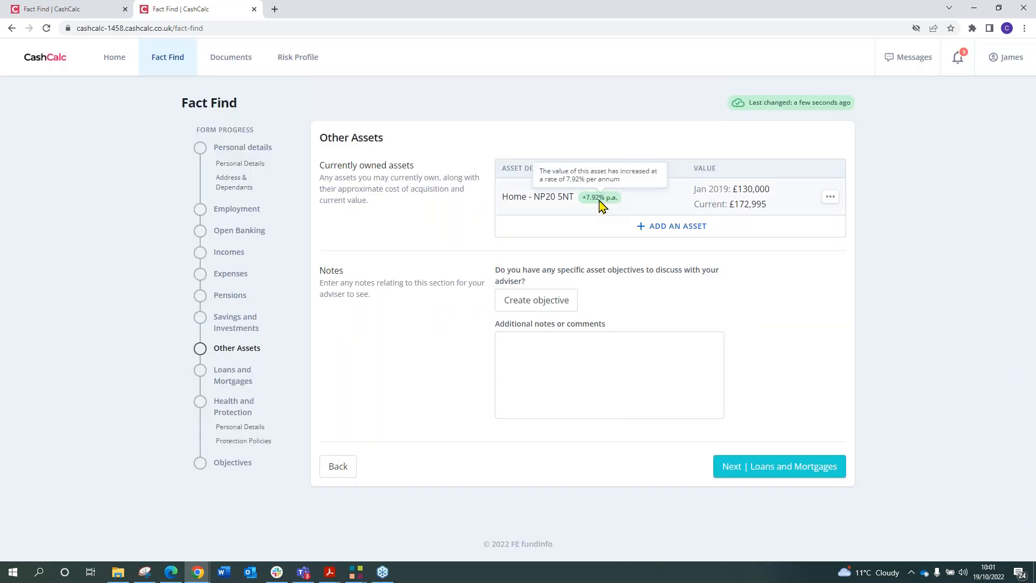
# View the mortgage entry form in Loans and Mortgages without adding one, and look through both Health and Protection sections.
pyautogui.click(217, 377)
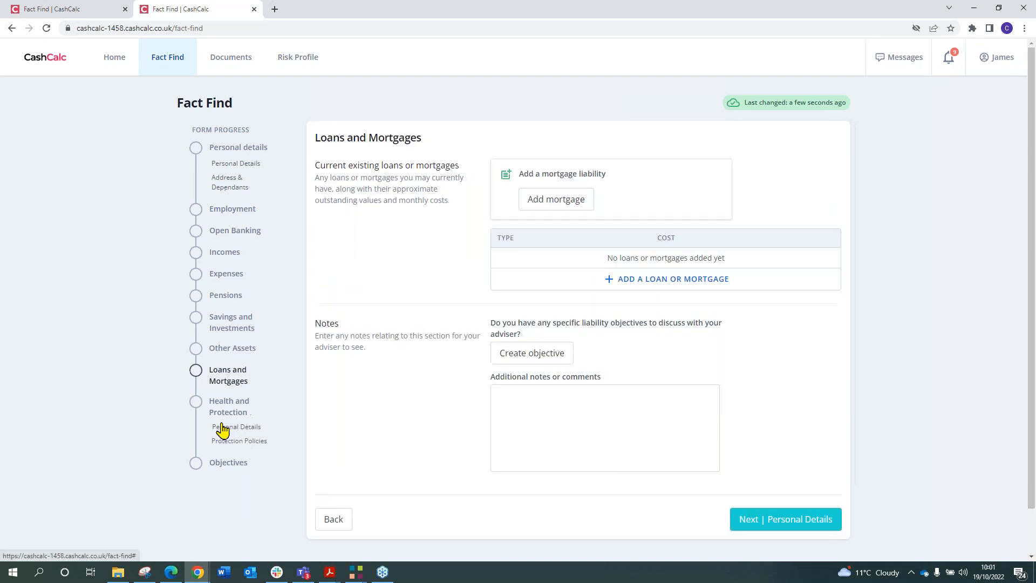
pyautogui.click(556, 201)
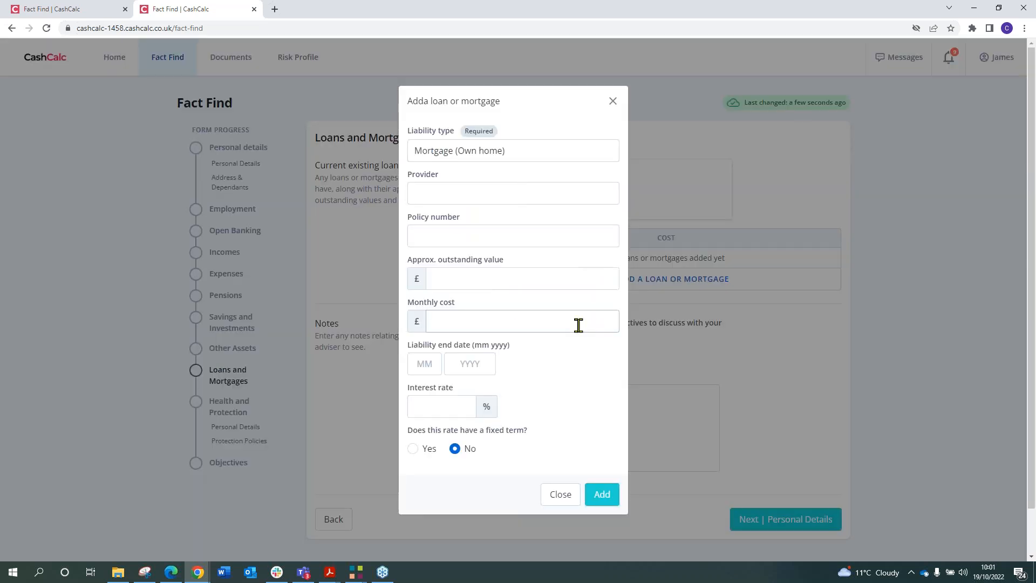
pyautogui.click(613, 102)
pyautogui.click(234, 419)
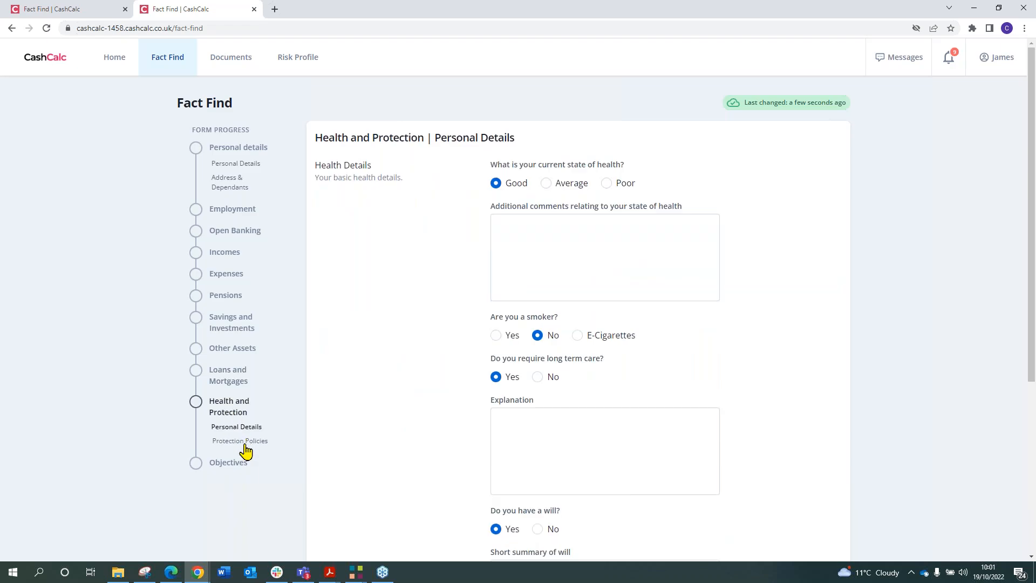
pyautogui.click(252, 447)
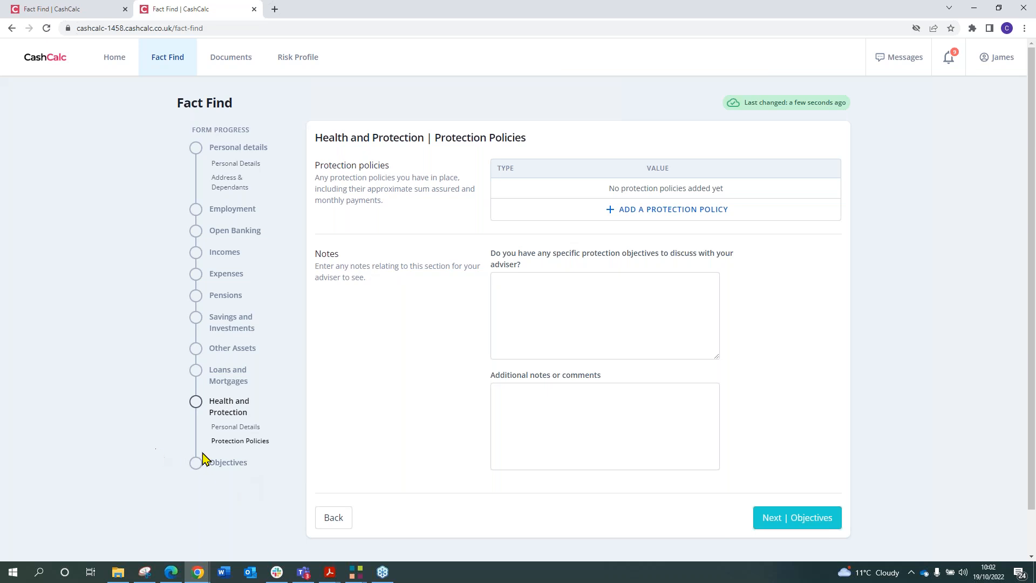
# Review the financial objectives in the Fact Find and delete the empty protection objective.
pyautogui.click(229, 464)
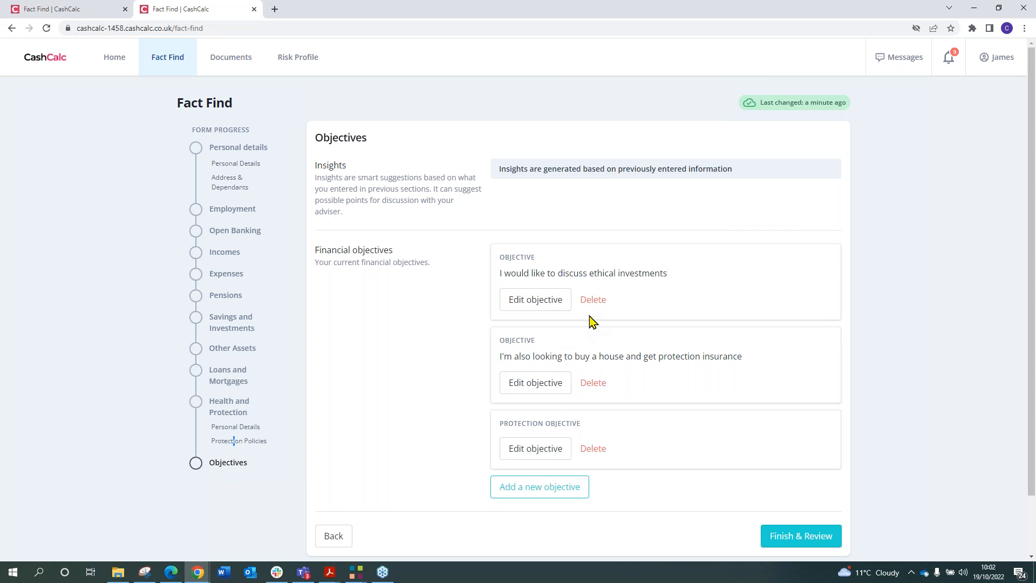
pyautogui.moveTo(504, 274); pyautogui.dragTo(663, 273)
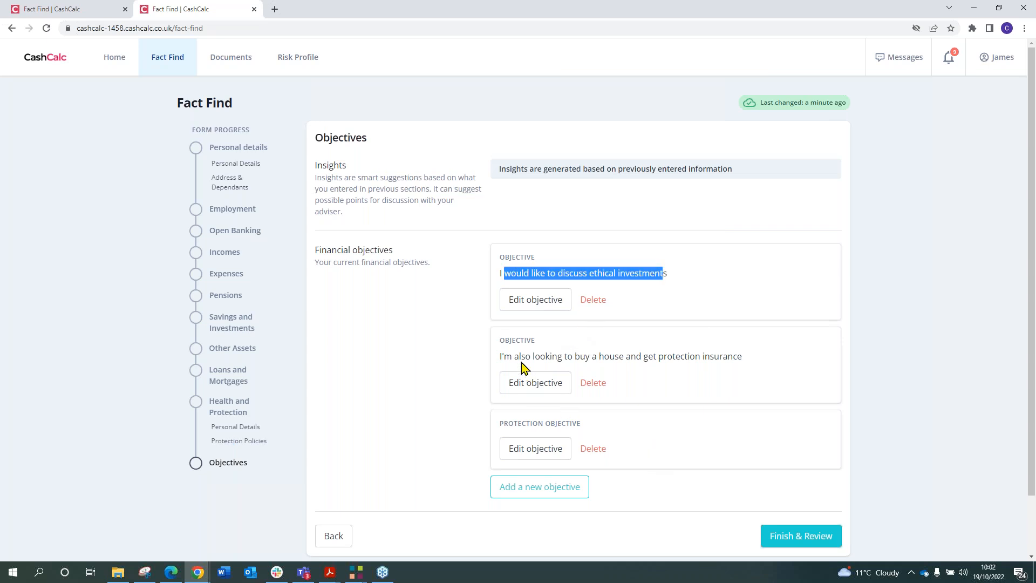
pyautogui.moveTo(521, 363); pyautogui.dragTo(770, 363)
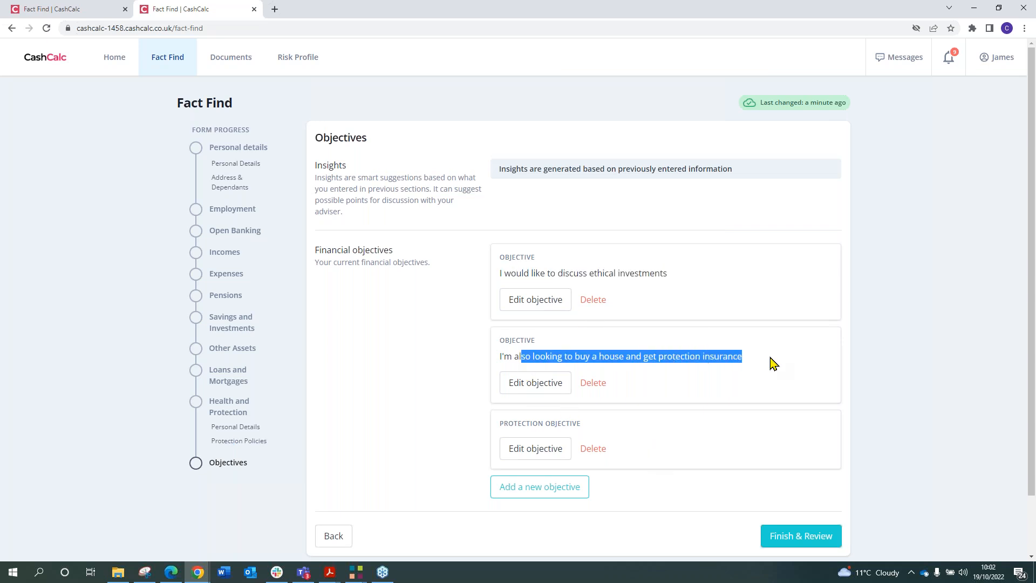
pyautogui.click(592, 450)
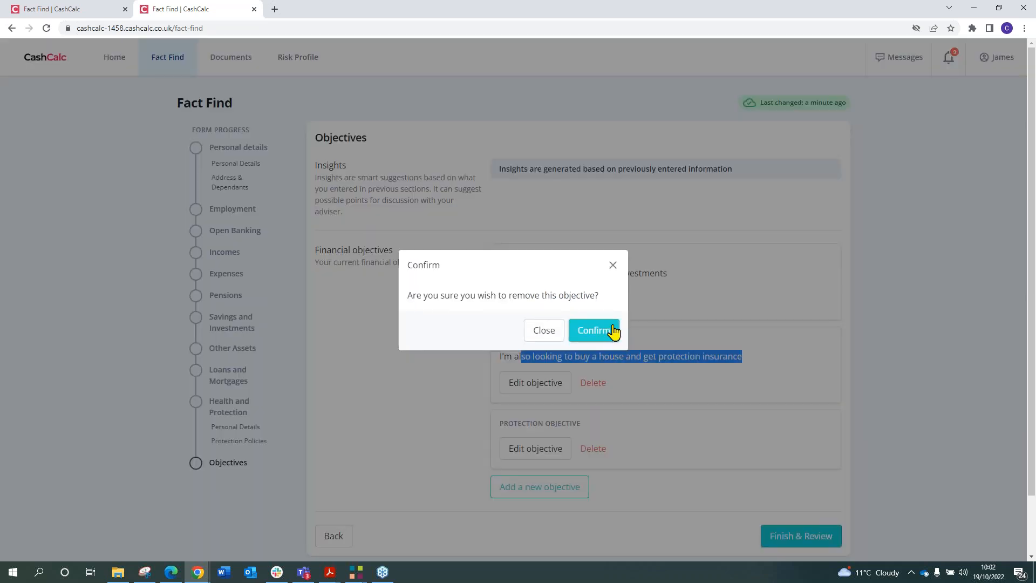
pyautogui.click(614, 331)
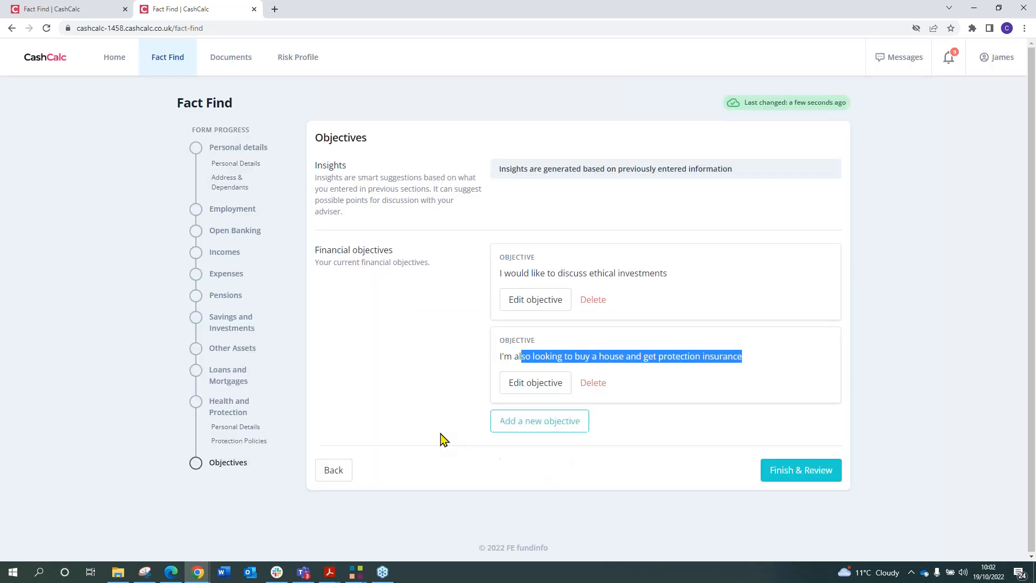
# Finish the Fact Find, send the updates to the adviser and return to the portal dashboard.
pyautogui.click(815, 470)
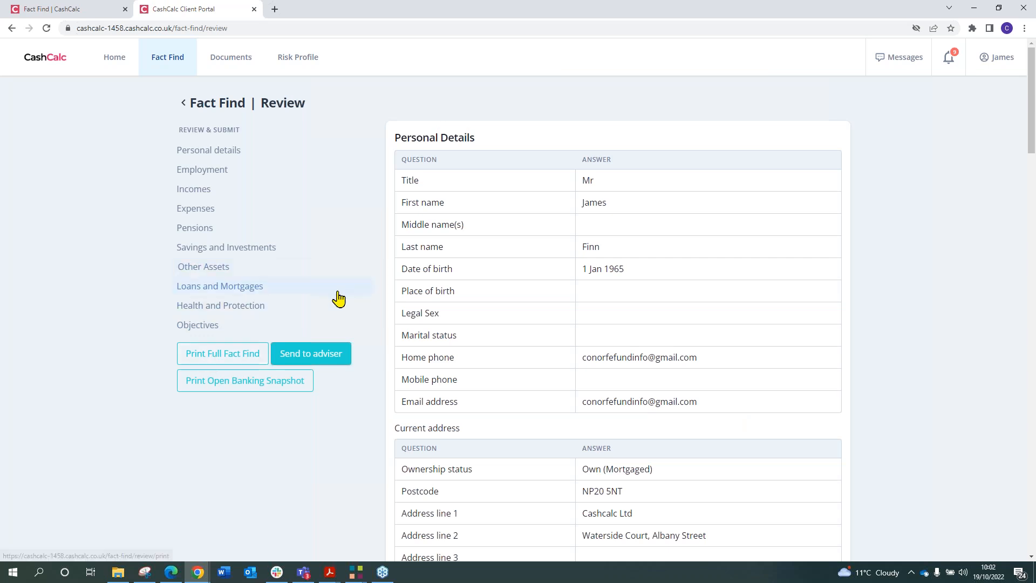
pyautogui.click(333, 356)
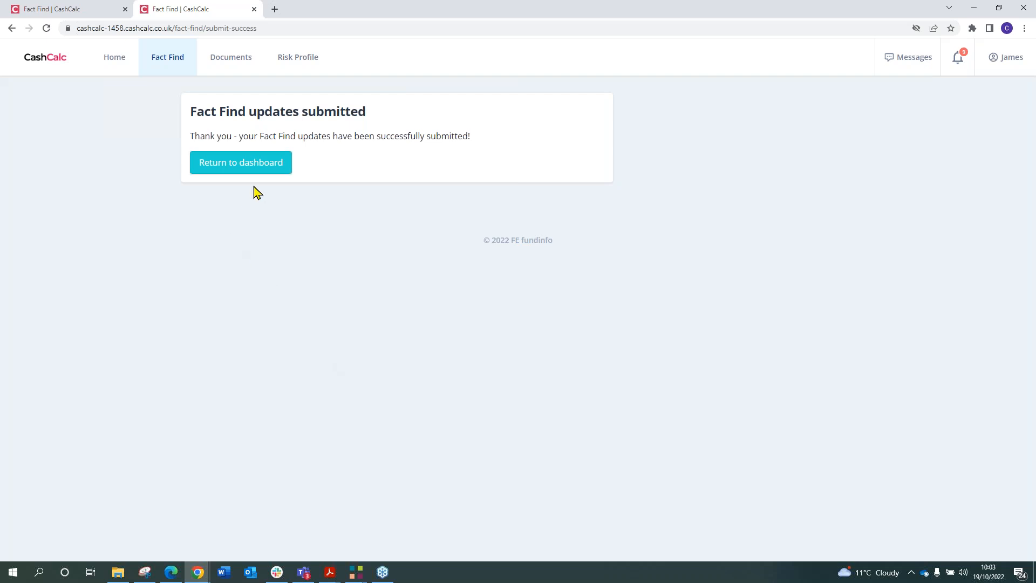
pyautogui.click(256, 165)
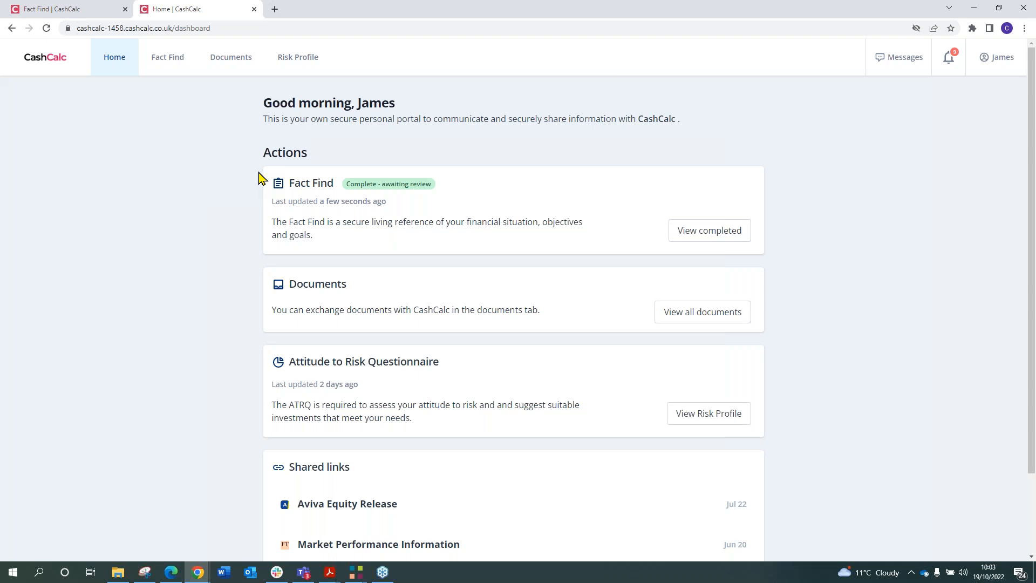
# Send the adviser the secure message "You can speak to all of your clients".
pyautogui.click(905, 60)
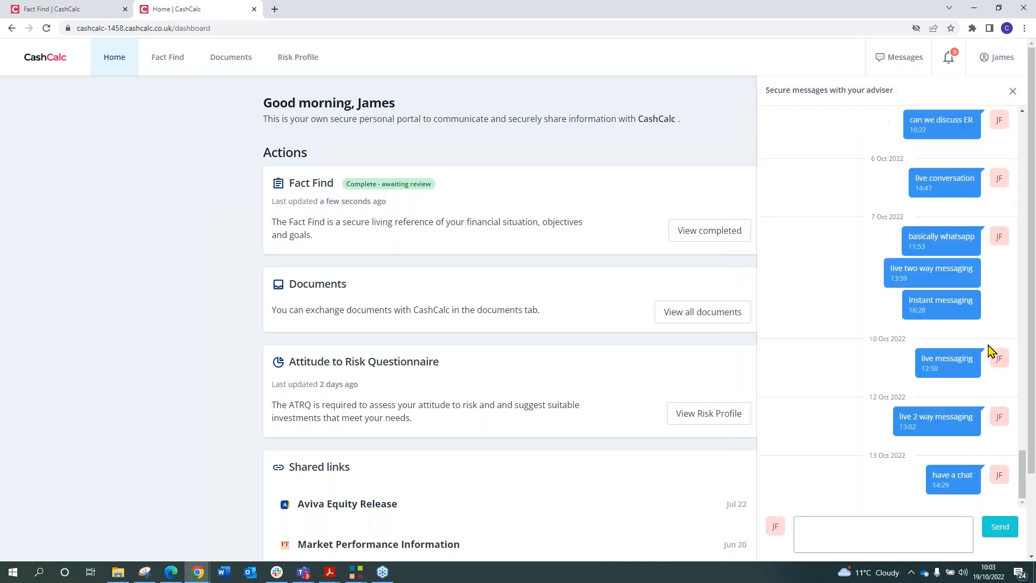
pyautogui.click(899, 545)
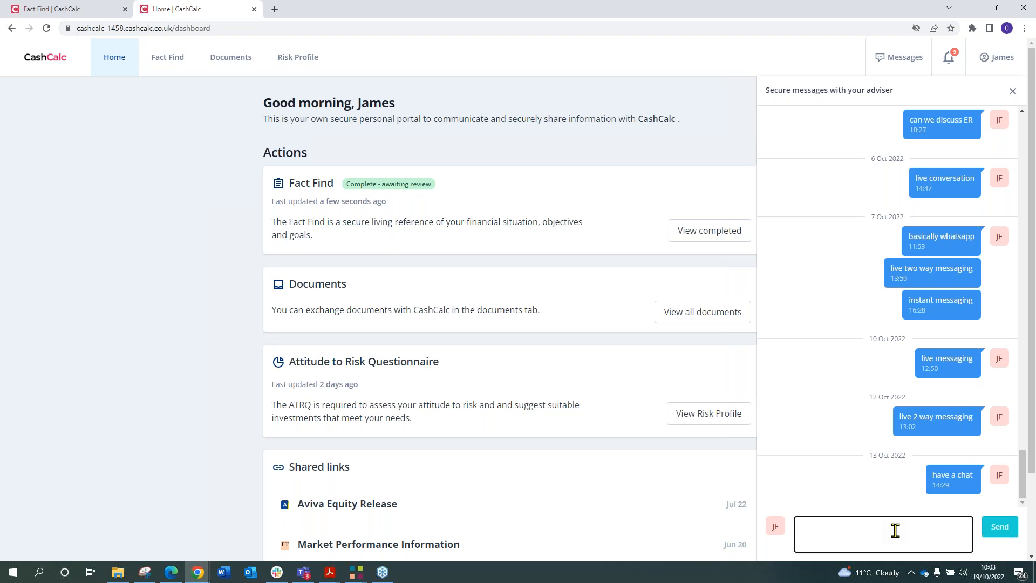
pyautogui.write('You can speak to all of your clients')
pyautogui.click(998, 528)
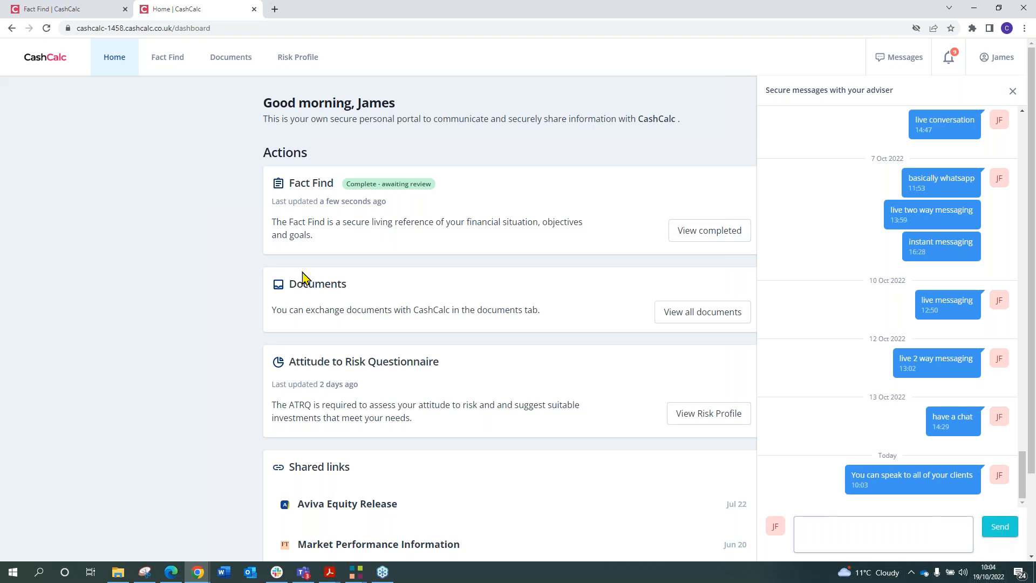
# Switch to the adviser's CashCalc page and read the client's new message in the secure conversation.
pyautogui.click(96, 7)
pyautogui.click(927, 50)
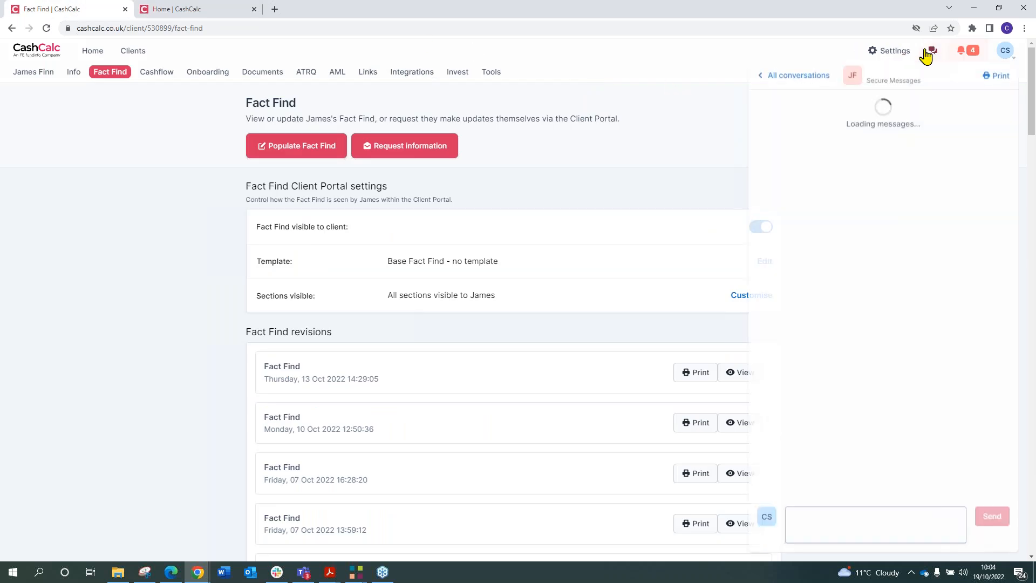
pyautogui.moveTo(790, 466); pyautogui.dragTo(951, 471)
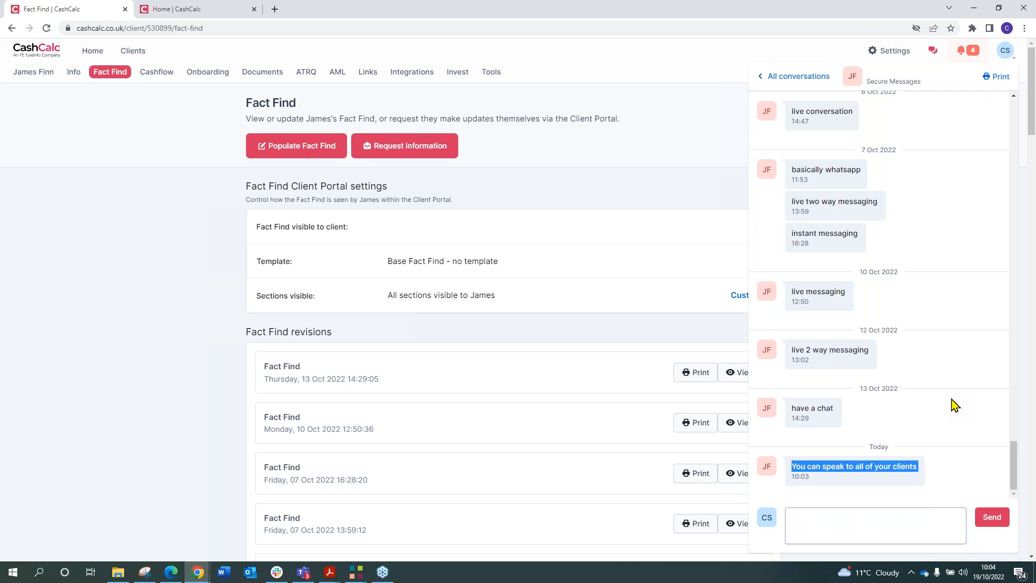
# Generate the printable portal activity and messaging history for the client and examine the listed portal activities.
pyautogui.click(996, 81)
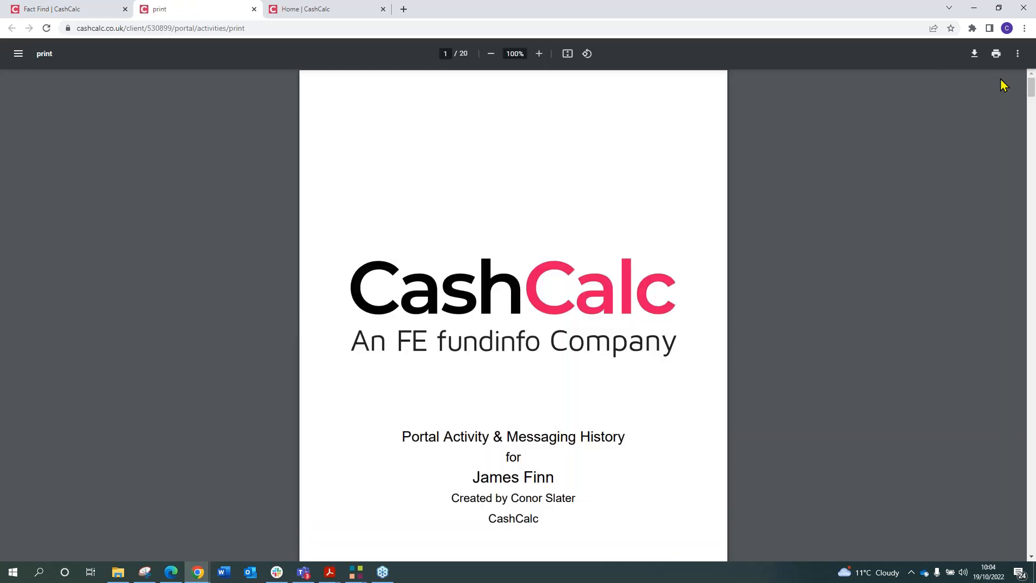
pyautogui.scroll(-9, 662, 246)
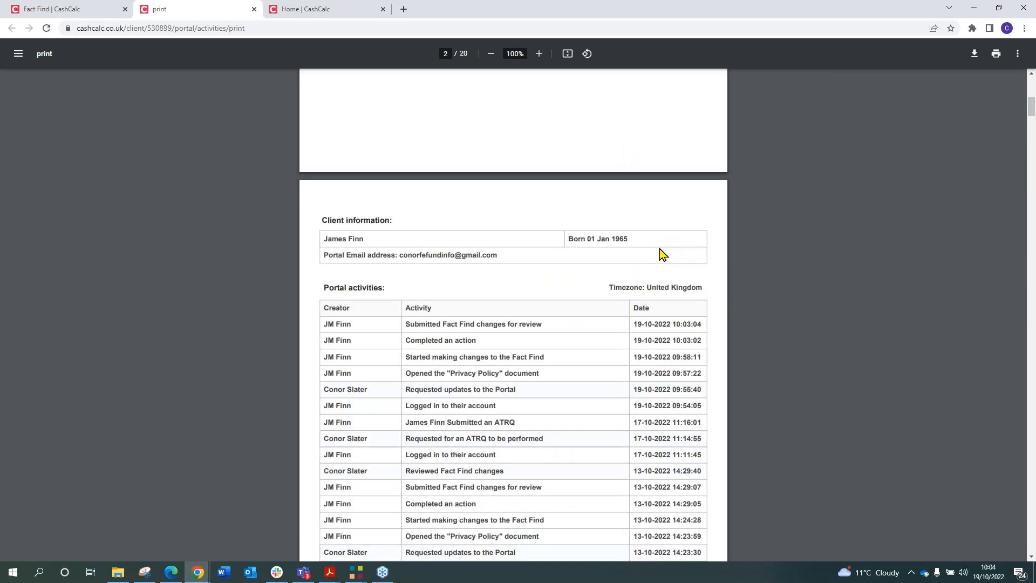
pyautogui.scroll(-2, 669, 256)
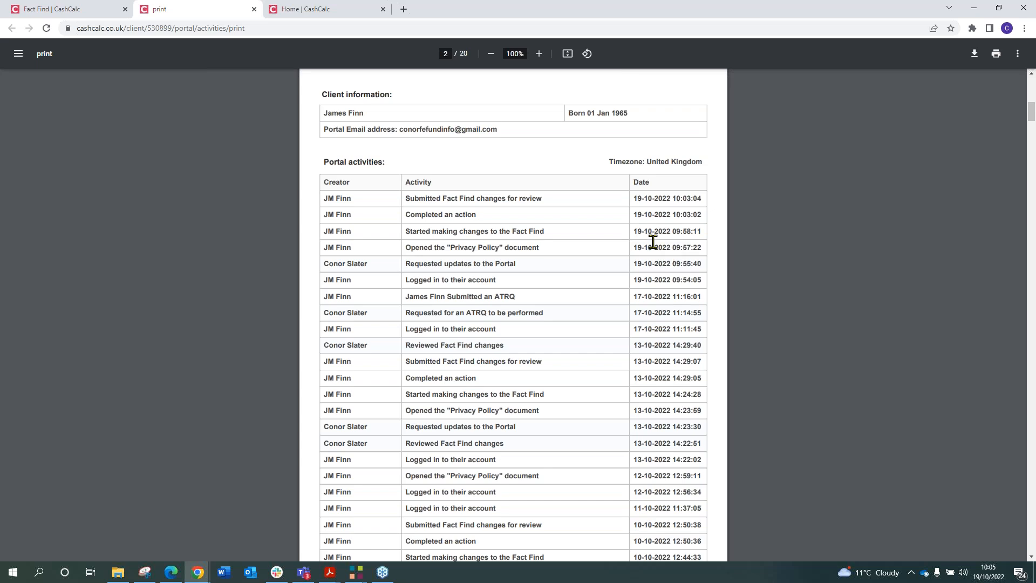
# Return to the client's portal dashboard and close the secure messages.
pyautogui.click(78, 8)
pyautogui.click(304, 7)
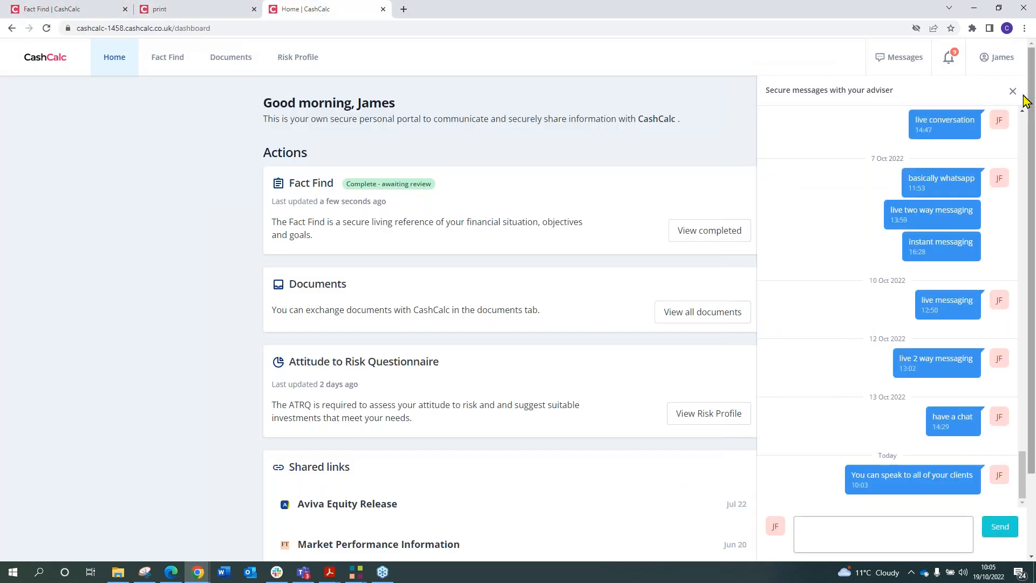
pyautogui.click(1013, 90)
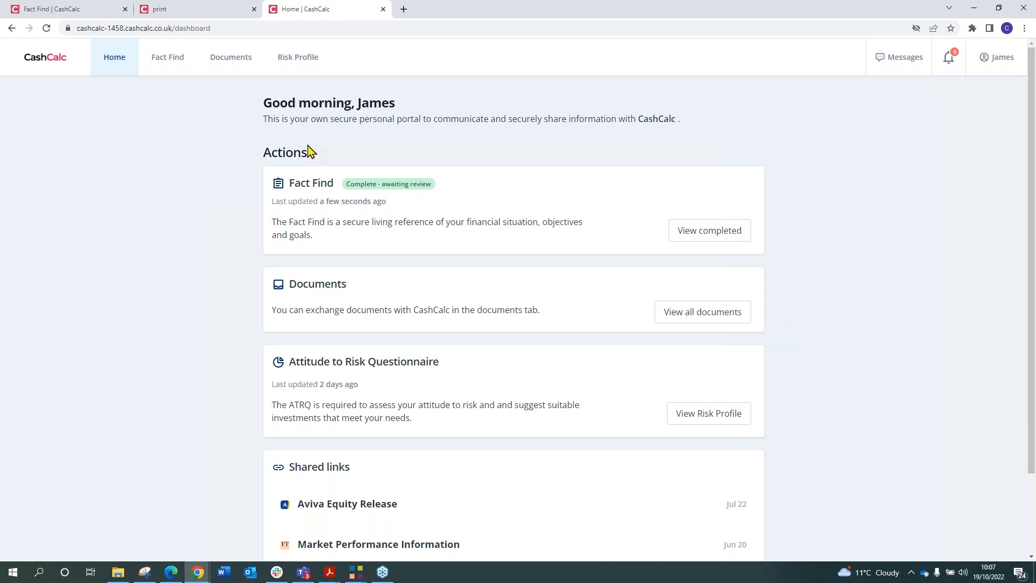
# Switch back to the adviser's CashCalc page and open the joint client record tagged Money Advice Mortgage Client.
pyautogui.click(66, 6)
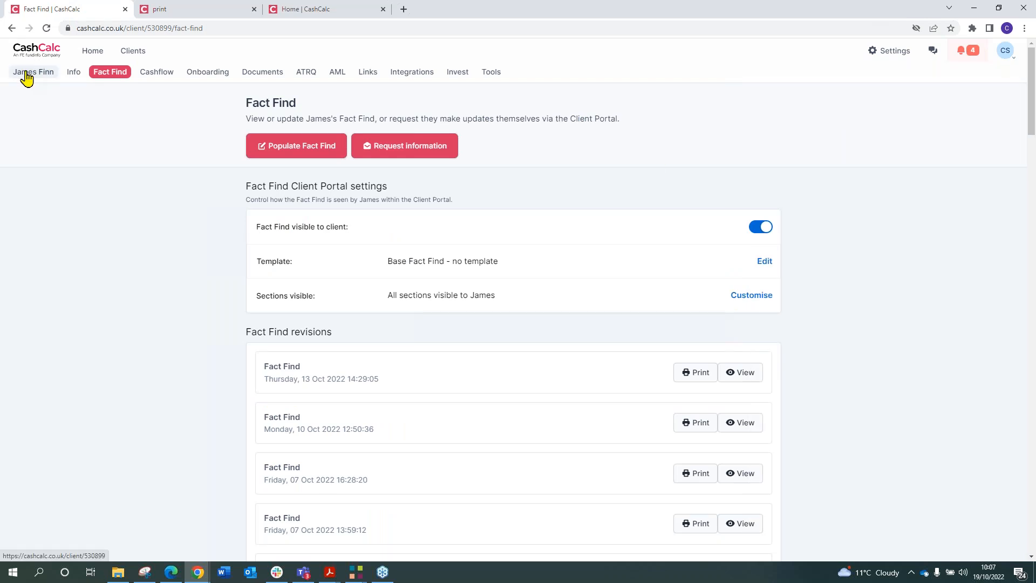
pyautogui.click(52, 60)
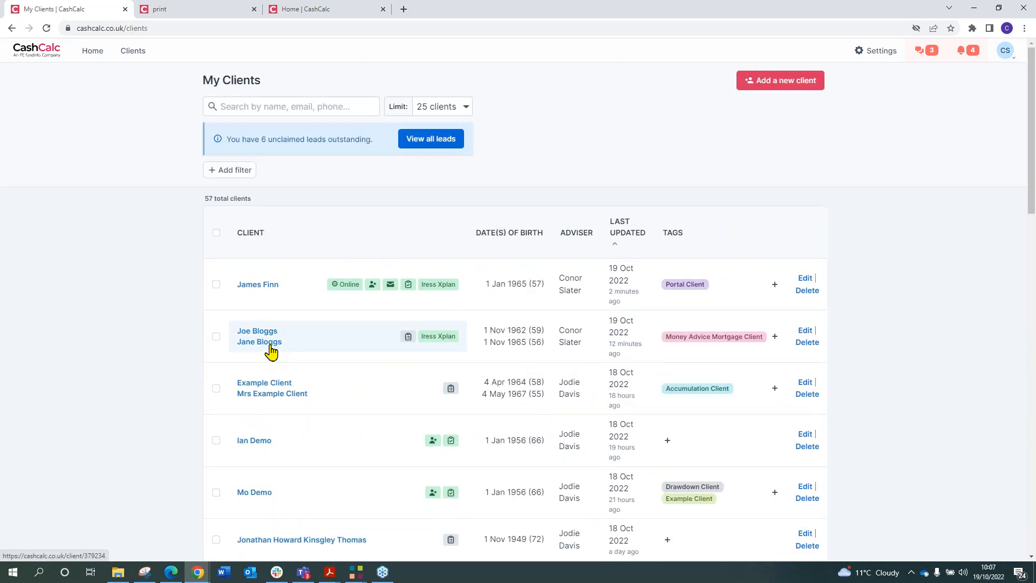
pyautogui.click(271, 345)
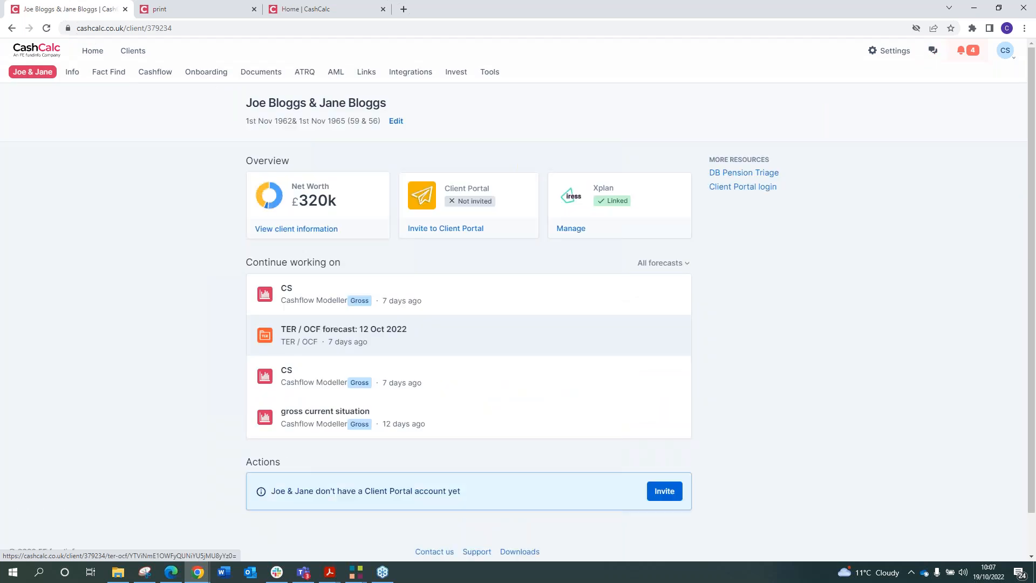
# Change the joint client record's currency to euros, save the client details and open the Client Information overview.
pyautogui.click(398, 122)
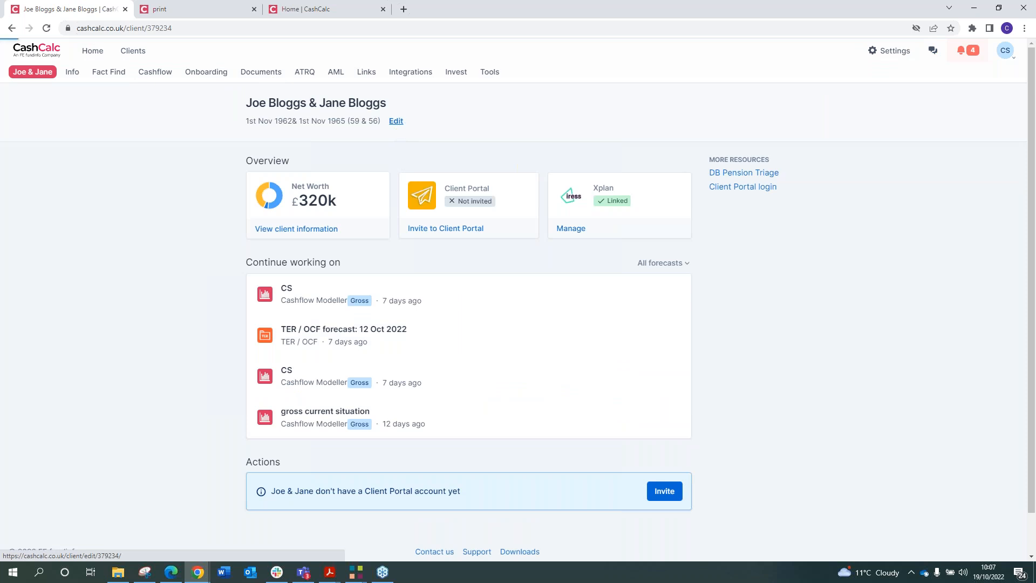
pyautogui.scroll(-1, 372, 421)
pyautogui.click(330, 517)
pyautogui.scroll(-4, 432, 432)
pyautogui.click(495, 409)
pyautogui.click(594, 446)
pyautogui.click(684, 545)
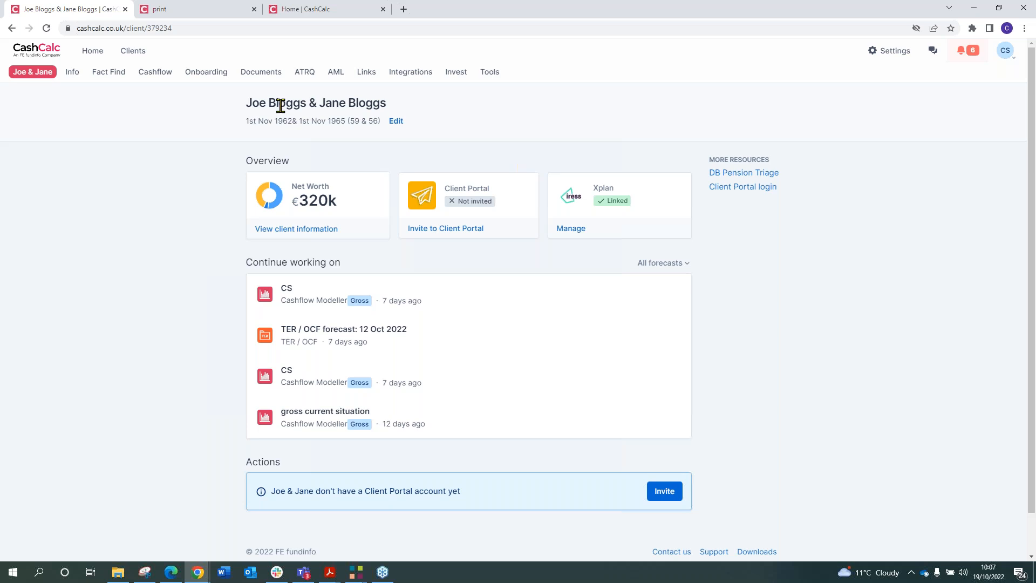
pyautogui.click(76, 75)
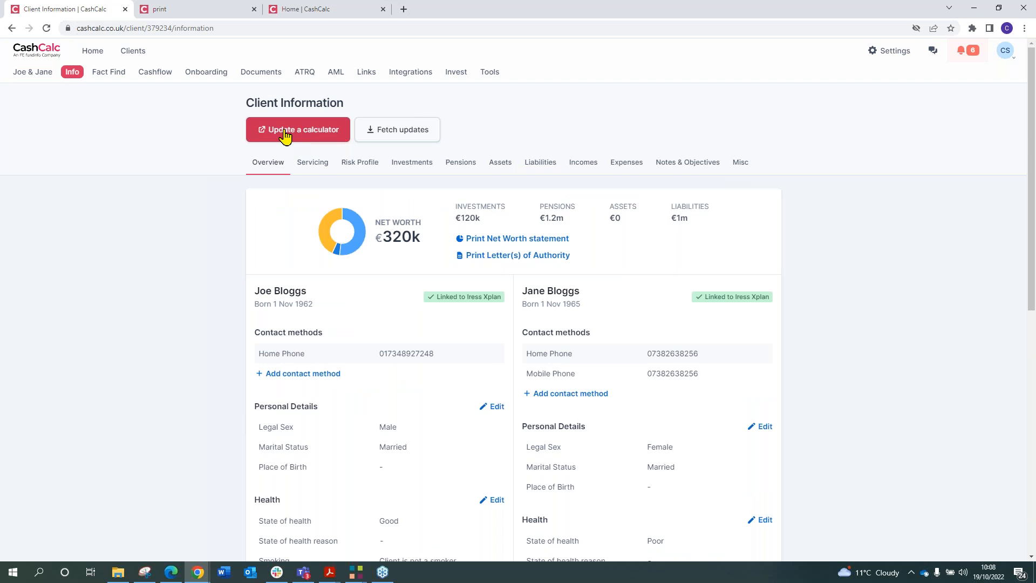
# Start exporting the client information to a calculator, with Cashflow Modeller (Net) as the chosen calculator.
pyautogui.click(284, 135)
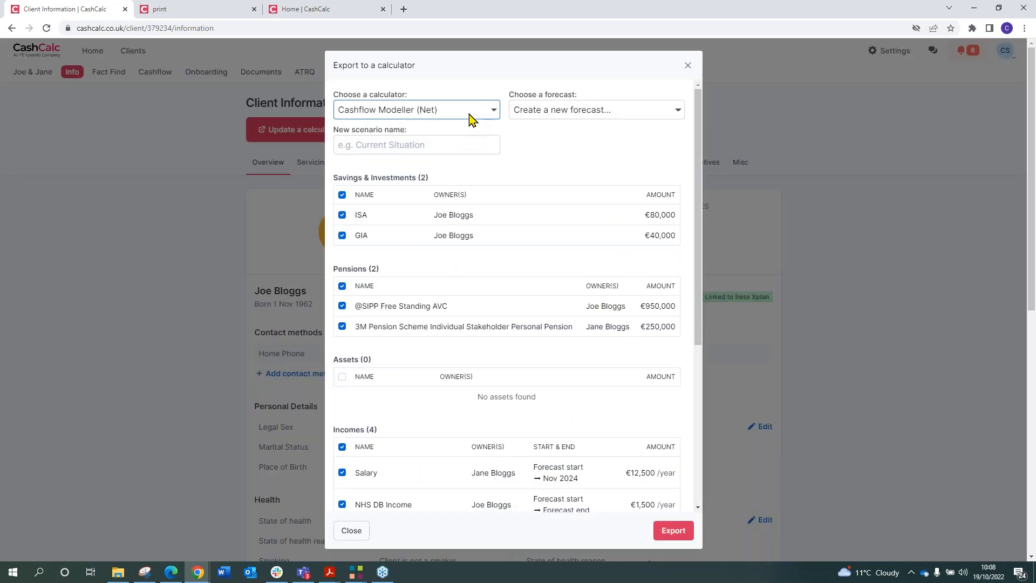
pyautogui.click(471, 112)
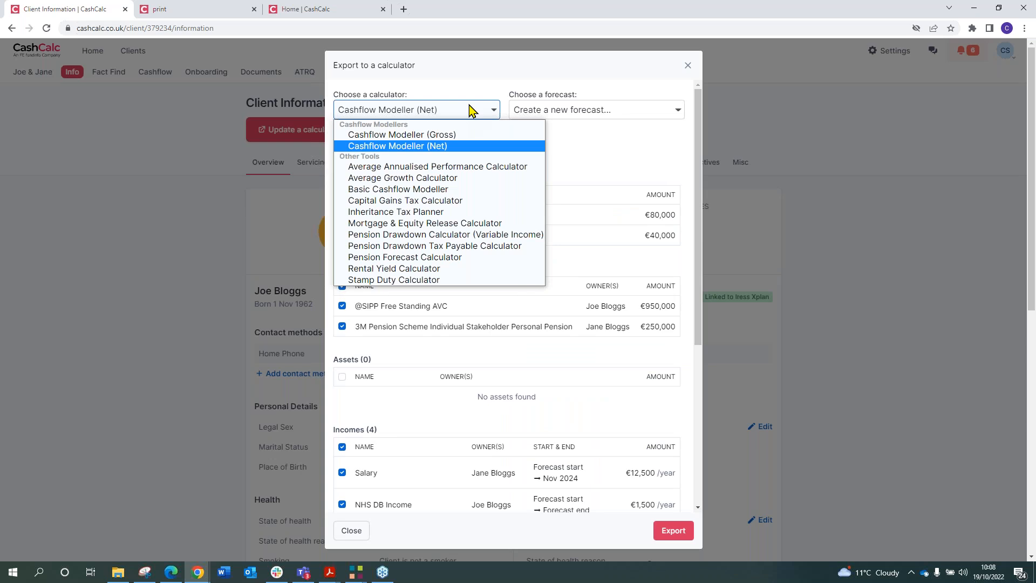
pyautogui.click(412, 135)
pyautogui.click(416, 111)
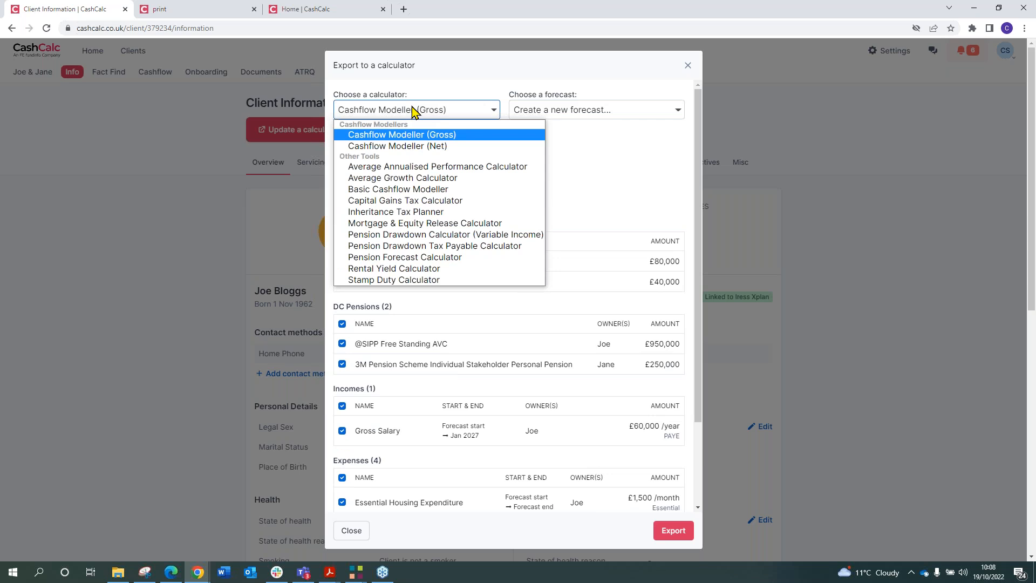
pyautogui.click(419, 145)
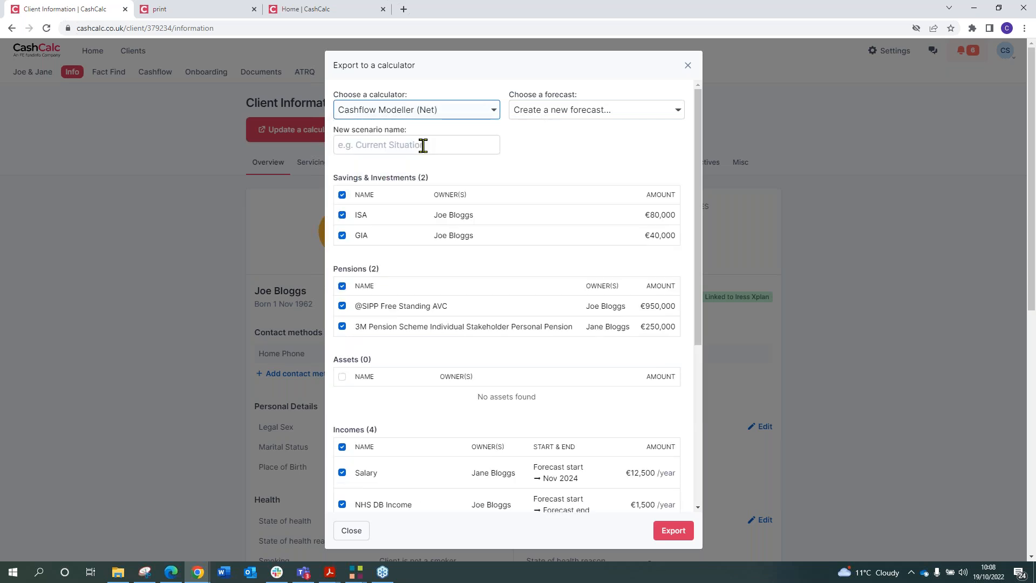
# Export all the listed client items to a new forecast with the scenario name Current Situation.
pyautogui.click(562, 113)
pyautogui.click(578, 127)
pyautogui.click(405, 151)
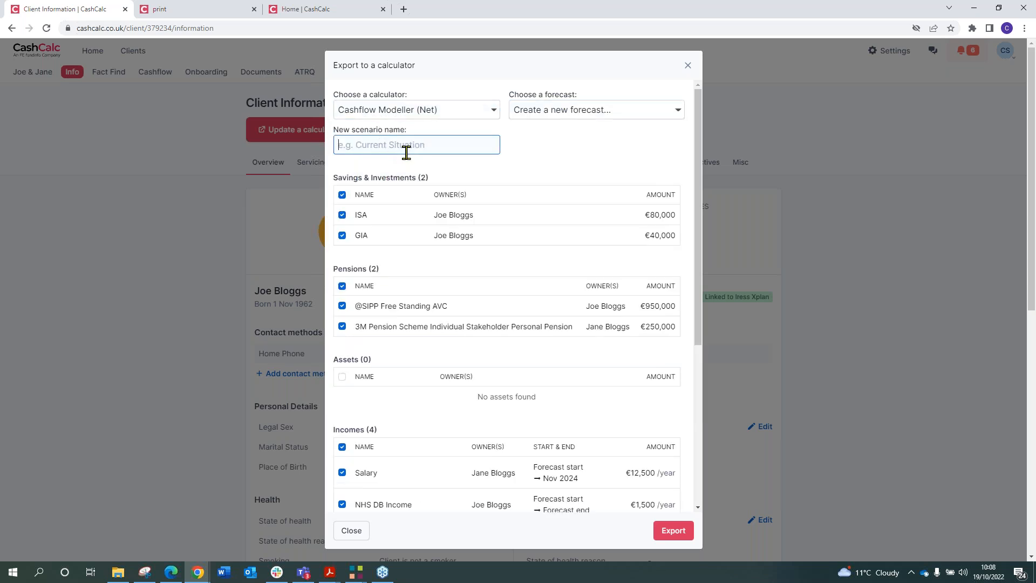
pyautogui.write('Current Situation')
pyautogui.scroll(-5, 555, 254)
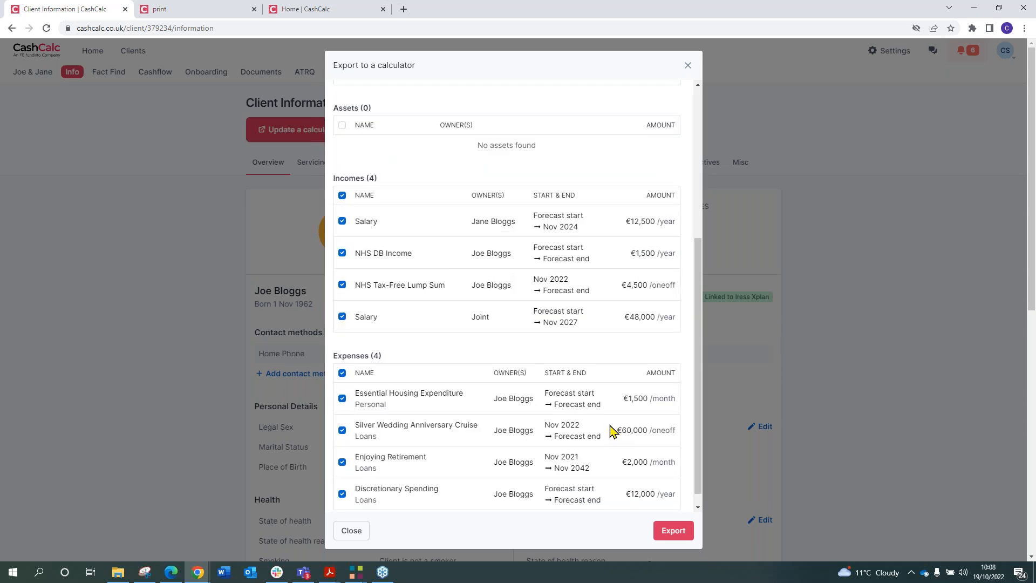
pyautogui.scroll(5, 611, 429)
pyautogui.click(673, 530)
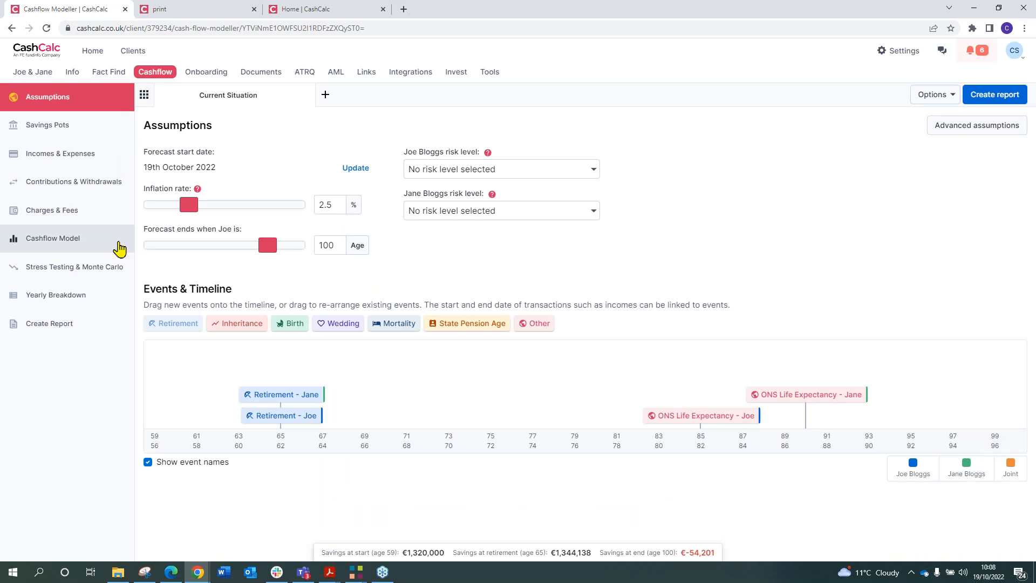
# Open the Current Situation cashflow model and examine the savings pots in the early years of the savings over time chart.
pyautogui.click(120, 250)
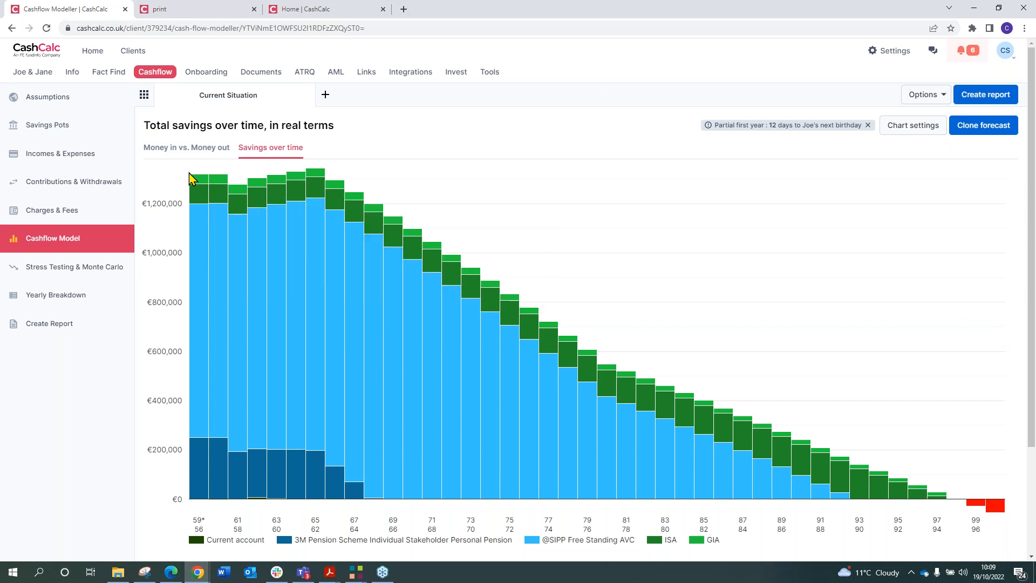
pyautogui.moveTo(192, 186)
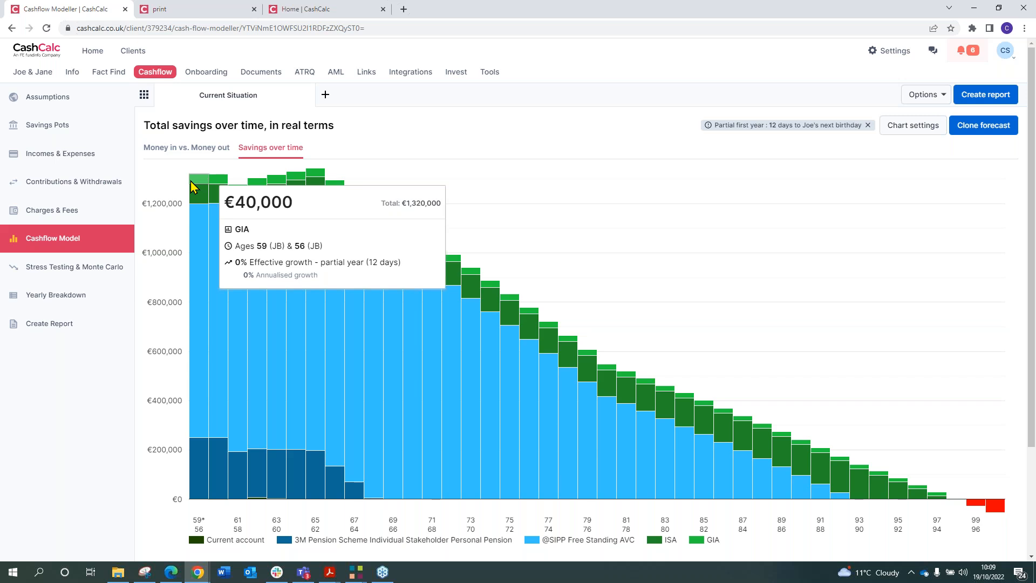
pyautogui.moveTo(190, 234)
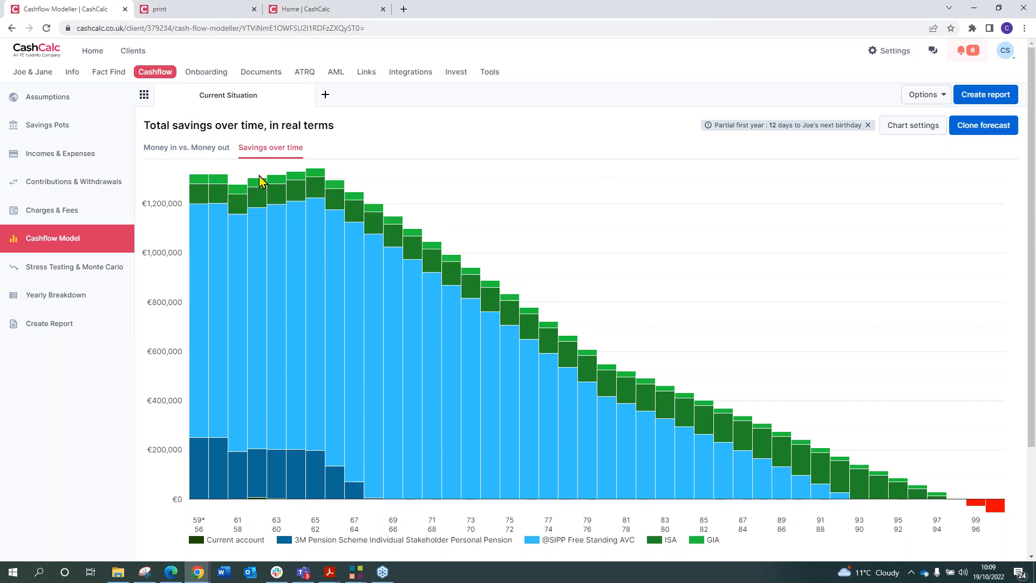
pyautogui.moveTo(313, 181)
# Create a new blank net basis forecast named Cash VS Inflation.
pyautogui.click(329, 97)
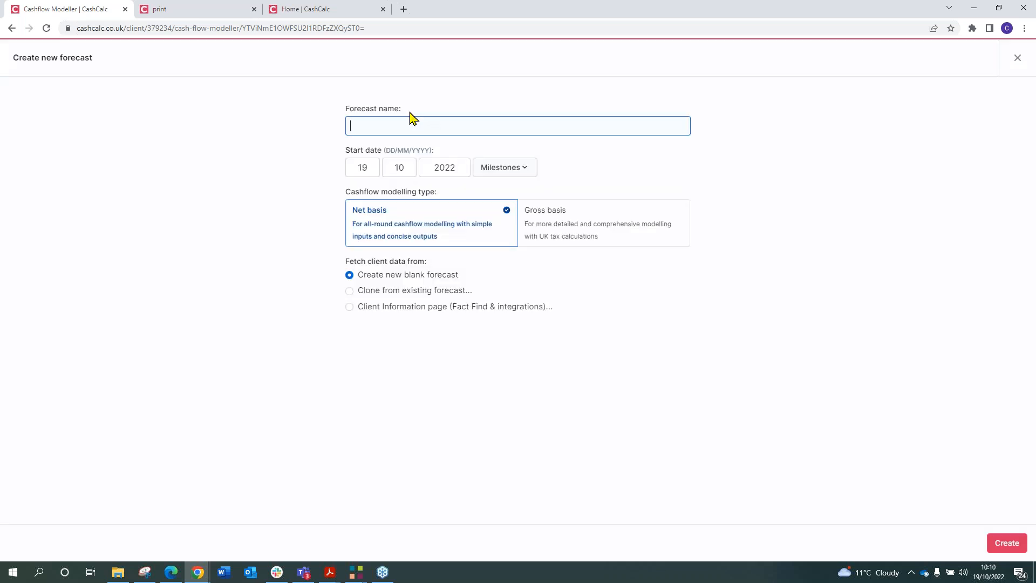
pyautogui.moveTo(459, 277); pyautogui.dragTo(358, 275)
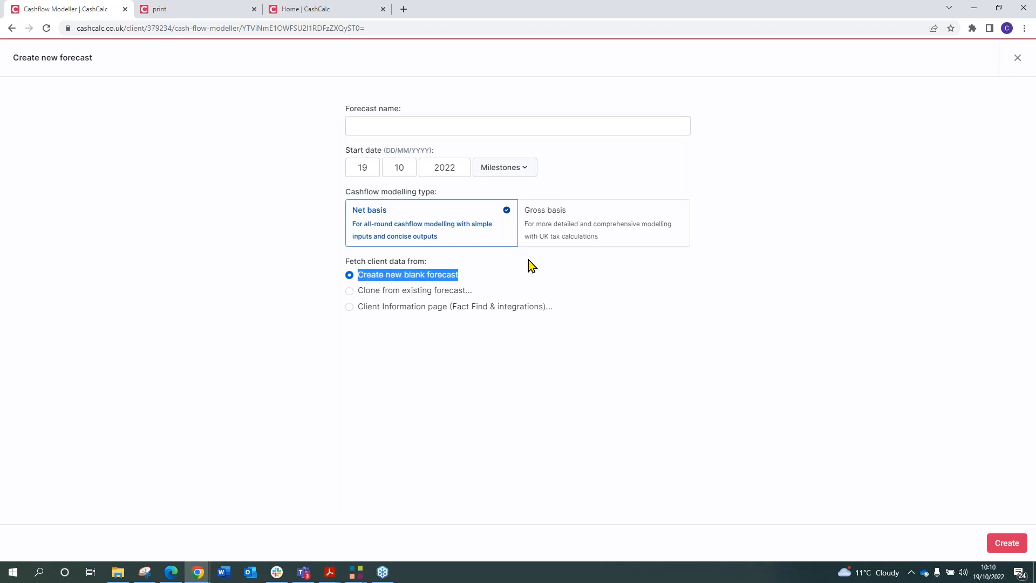
pyautogui.tripleClick(430, 281)
pyautogui.click(472, 131)
pyautogui.write('Cash VS')
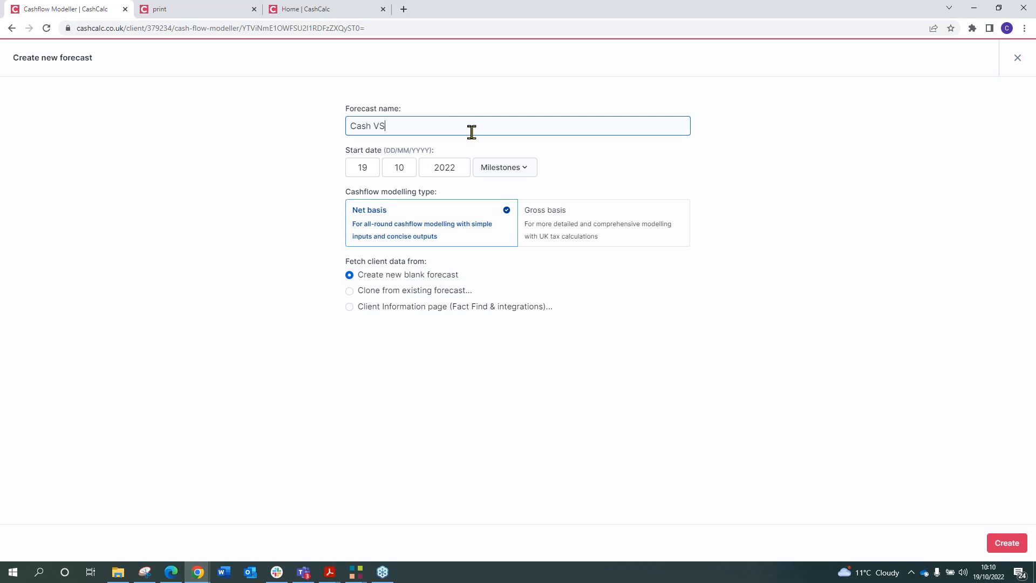
pyautogui.write(' Inflation')
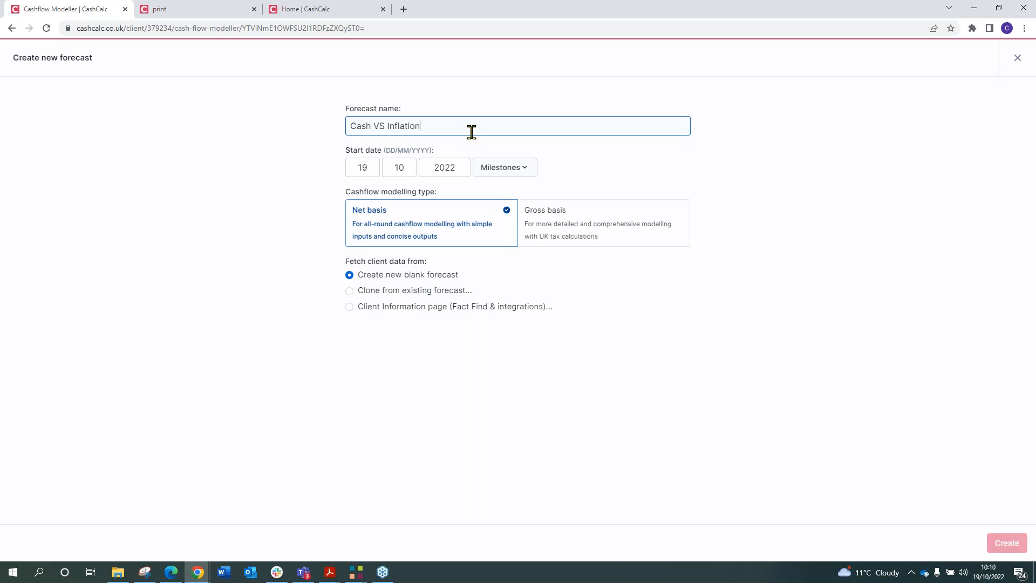
pyautogui.press('Return')
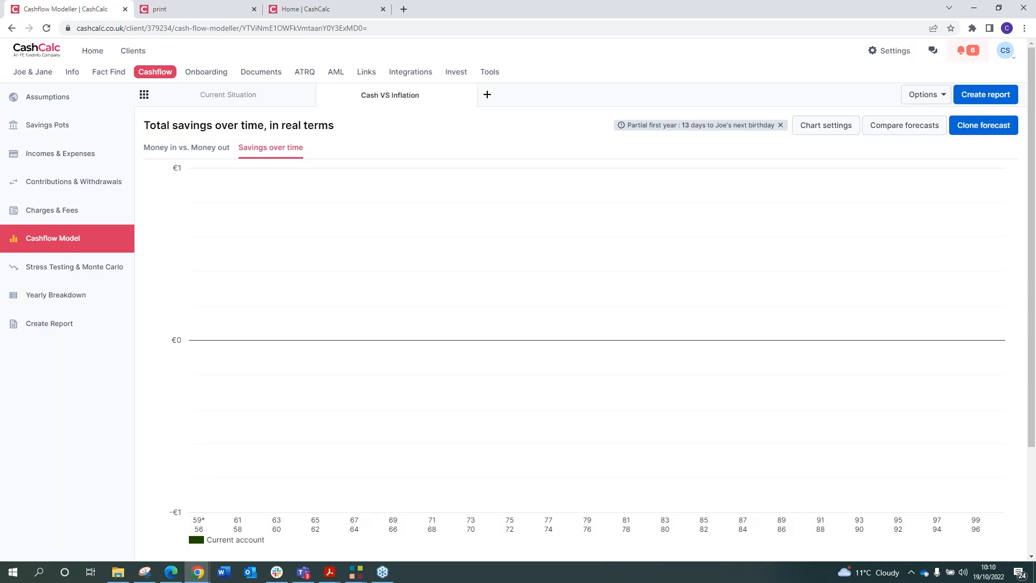
# Add a Cash savings pot of €500,000 with a 0.8% linear return, and delete the duplicate Cash pot.
pyautogui.click(93, 133)
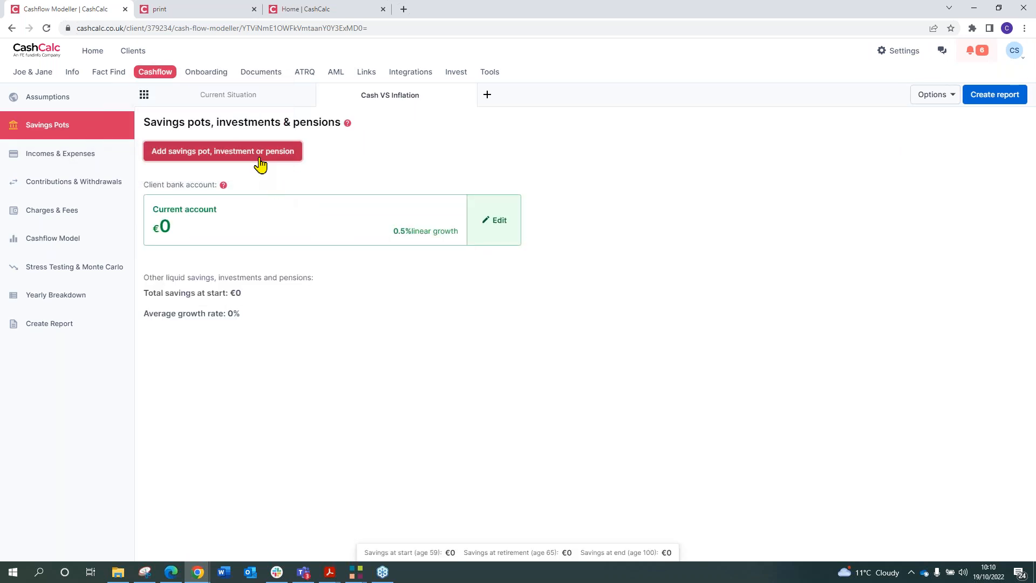
pyautogui.click(262, 156)
pyautogui.write('Cash')
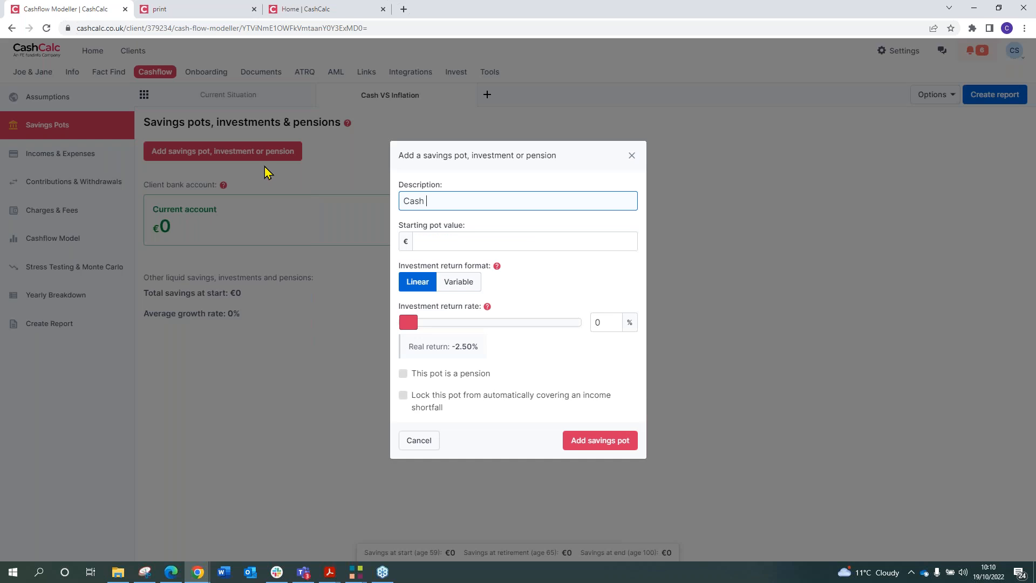
pyautogui.click(487, 238)
pyautogui.write('500000')
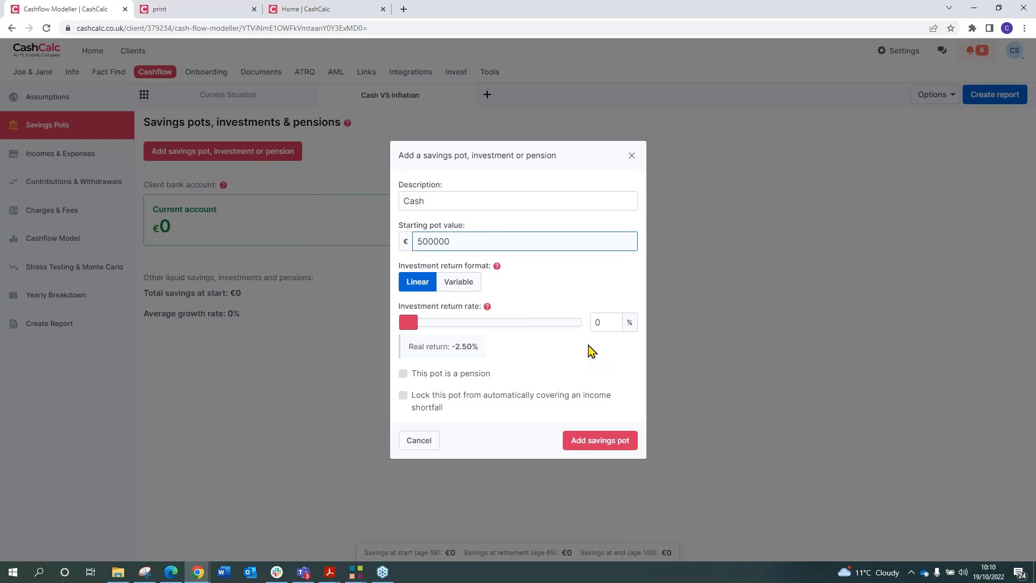
pyautogui.click(603, 309)
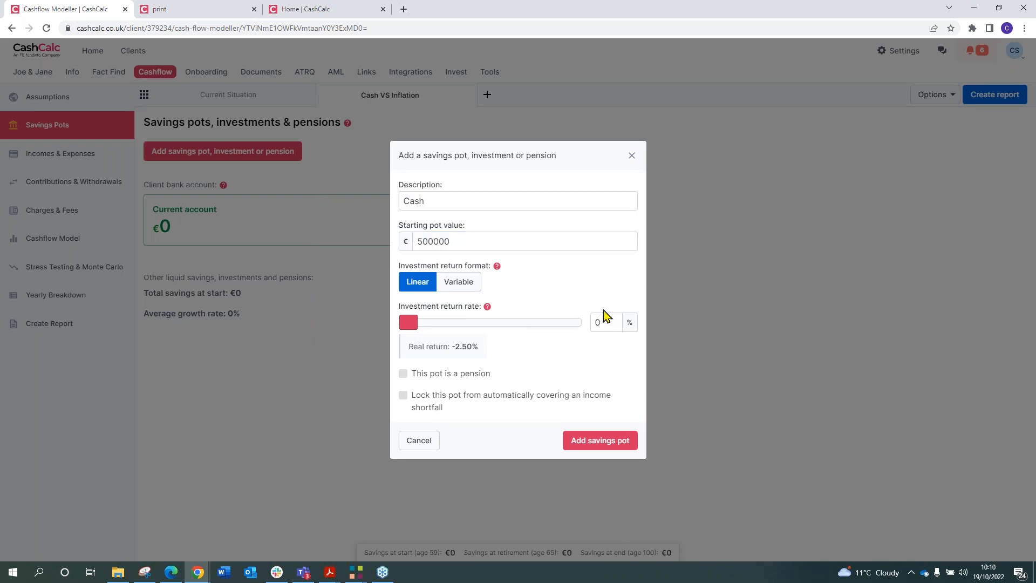
pyautogui.click(606, 326)
pyautogui.write('0.')
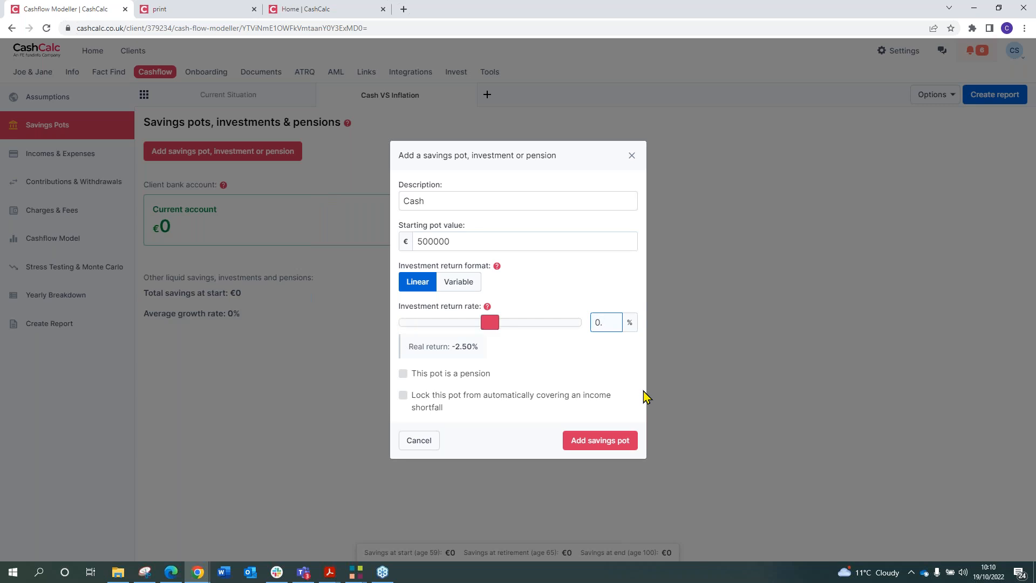
pyautogui.write('8')
pyautogui.click(618, 440)
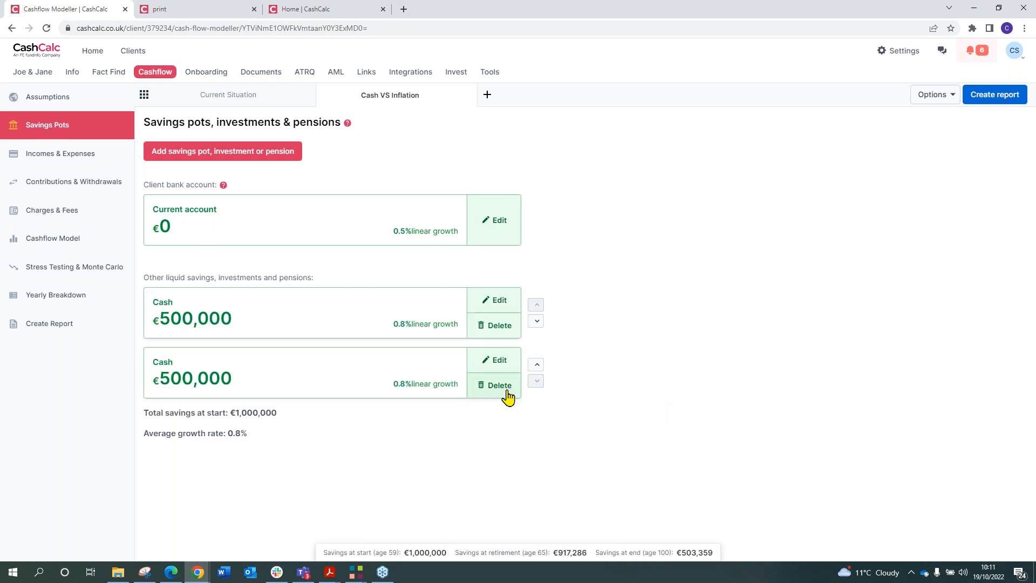
pyautogui.click(508, 397)
pyautogui.click(603, 339)
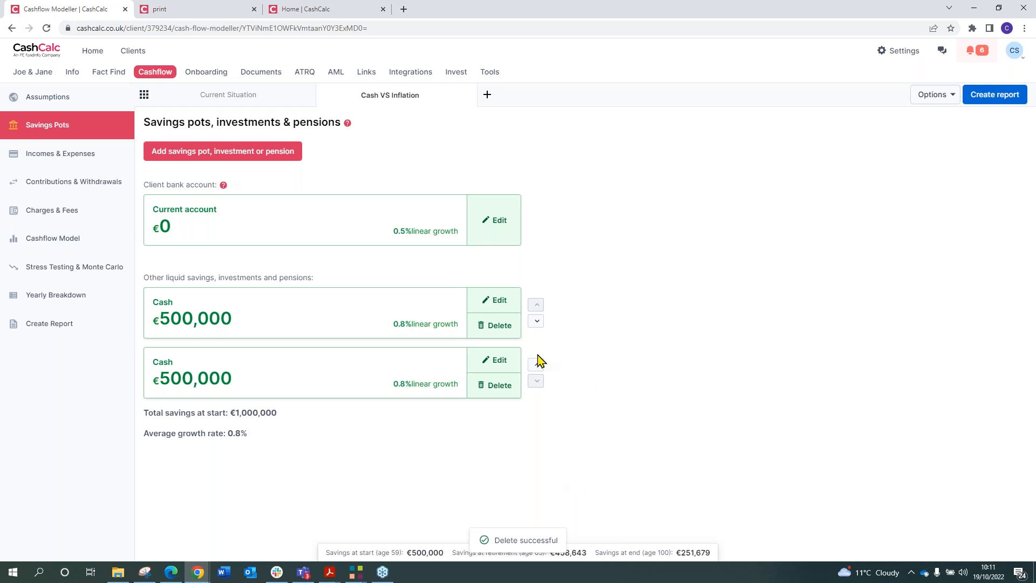
# Set the inflation rate in the Cash VS Inflation forecast's assumptions to 6%.
pyautogui.click(55, 100)
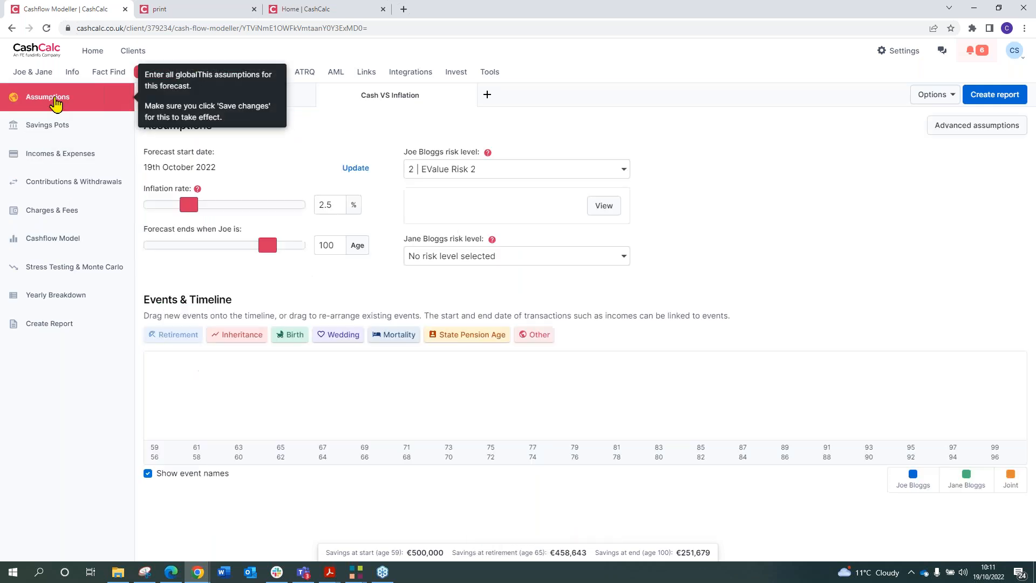
pyautogui.click(327, 205)
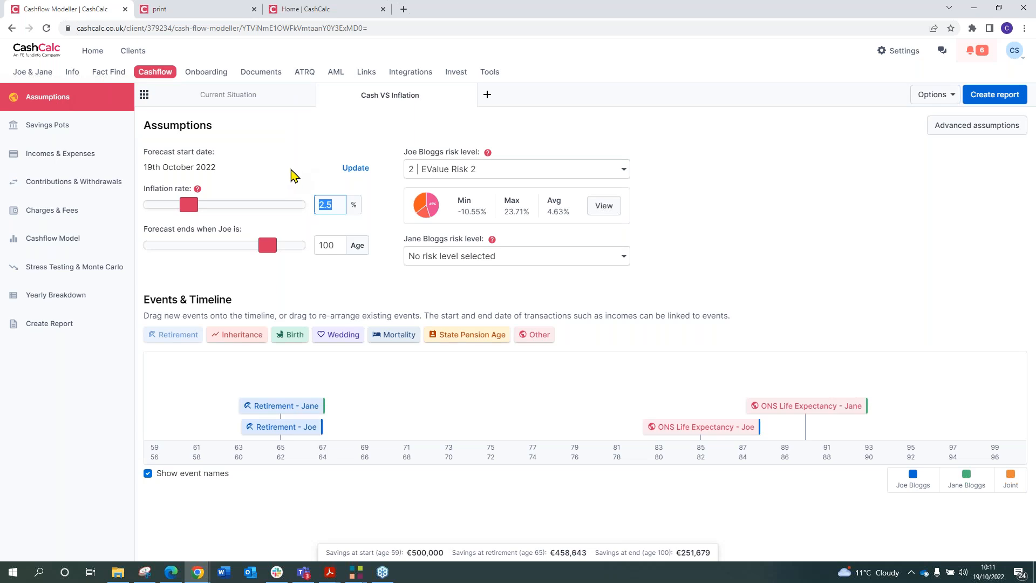
pyautogui.write('6')
pyautogui.click(831, 291)
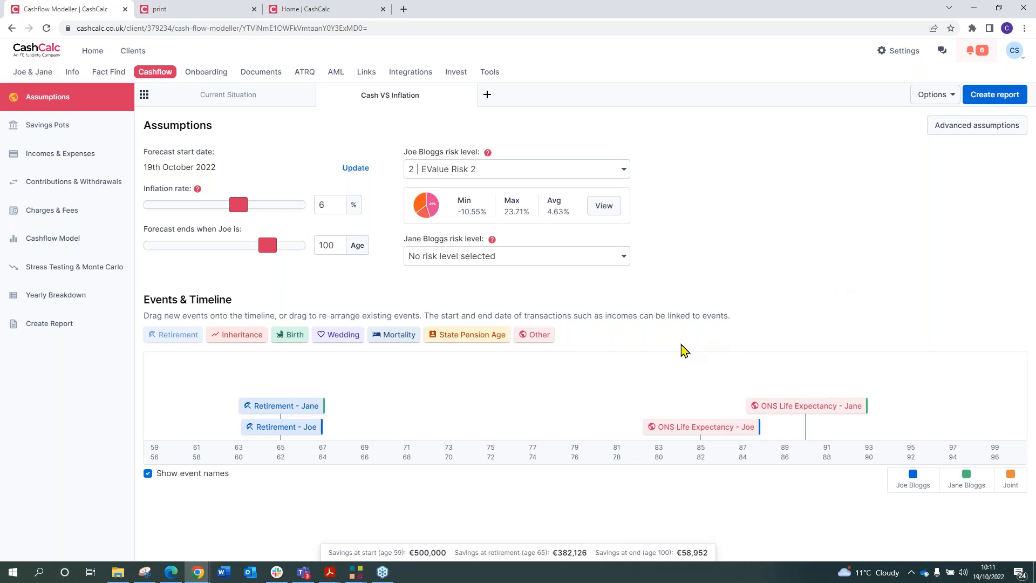
# Open the Cash VS Inflation cashflow model and examine the real value of the cash from the first to the last year.
pyautogui.click(119, 245)
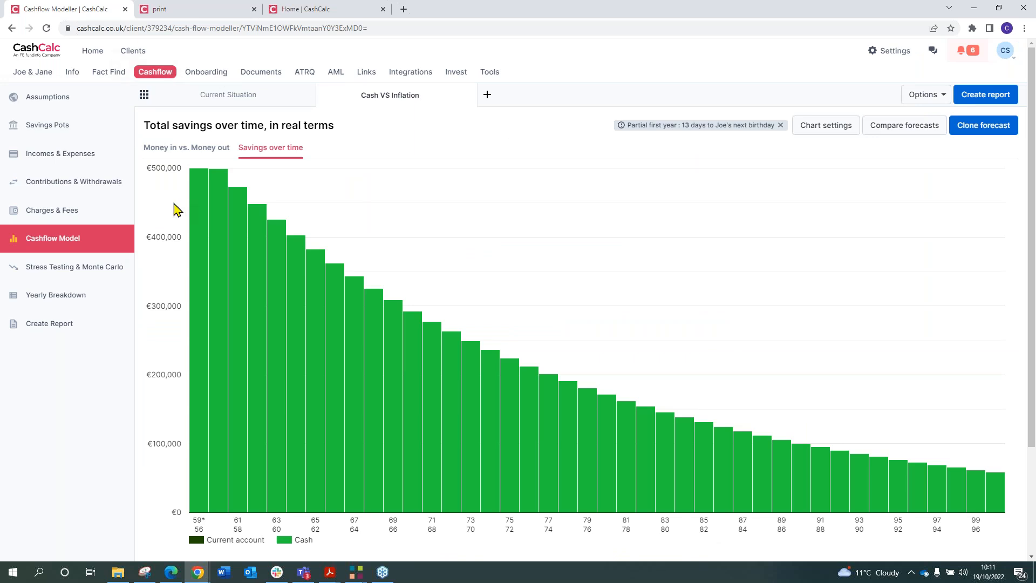
pyautogui.moveTo(193, 238)
pyautogui.moveTo(218, 257)
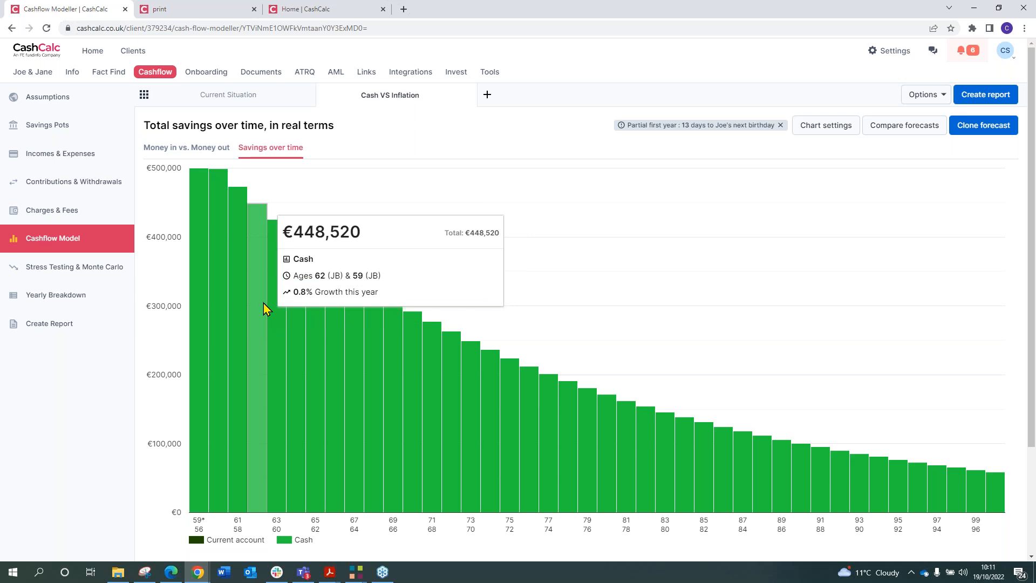
pyautogui.moveTo(997, 494)
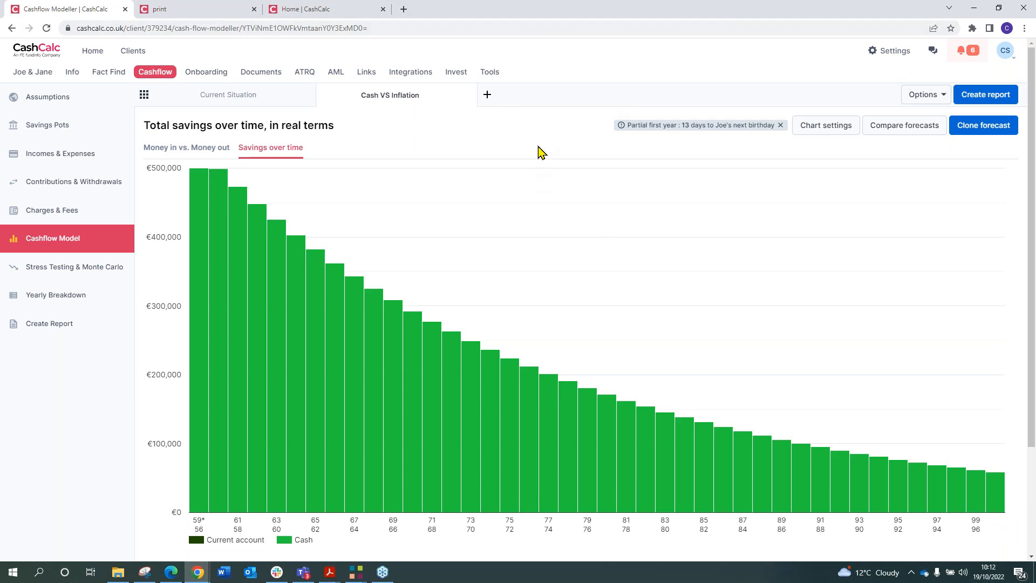
# Create a net basis forecast named Our Investment VS Inflation, cloned from the Cash VS Inflation forecast.
pyautogui.click(488, 99)
pyautogui.click(433, 347)
pyautogui.click(427, 373)
pyautogui.click(432, 127)
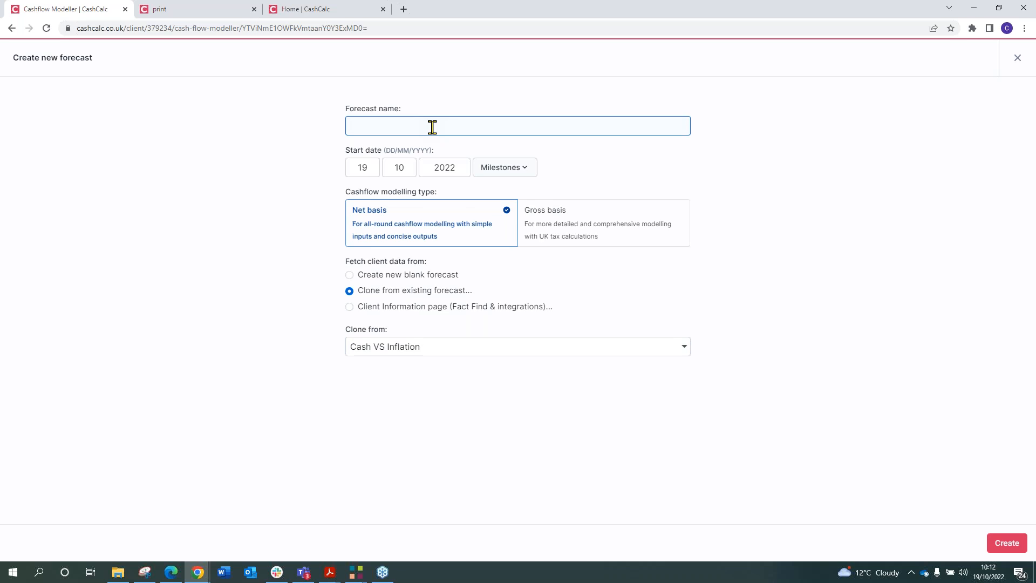
pyautogui.write('Our Investment Vs Infl')
pyautogui.press('BackSpace')
pyautogui.press('BackSpace')
pyautogui.press('BackSpace')
pyautogui.press('BackSpace')
pyautogui.press('BackSpace')
pyautogui.press('BackSpace')
pyautogui.write('S Inflation')
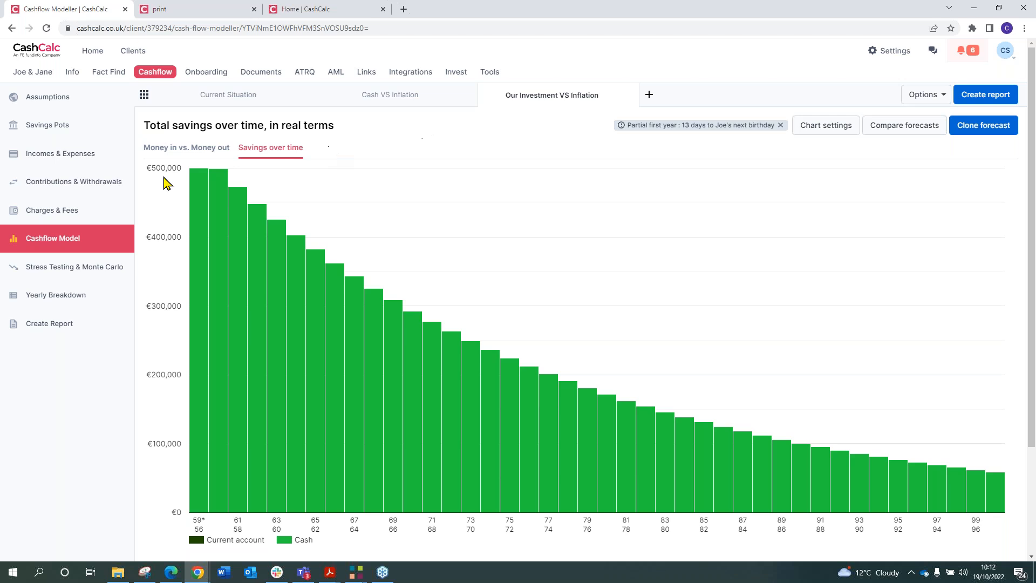
# Set the Cash pot's investment return rate to 6.25% in Our Investment VS Inflation and display its cashflow model.
pyautogui.click(108, 135)
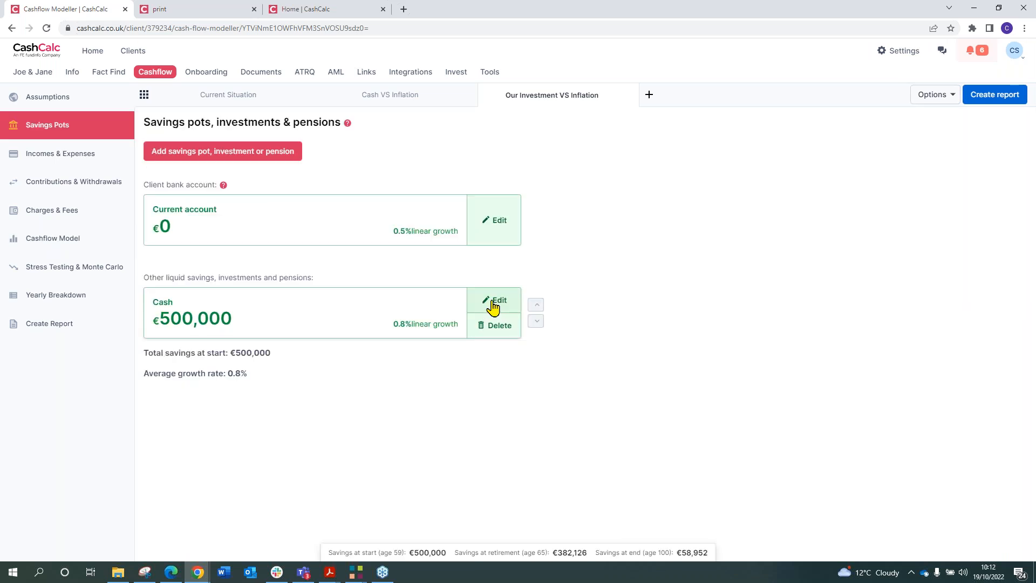
pyautogui.click(491, 301)
pyautogui.click(604, 322)
pyautogui.moveTo(604, 323); pyautogui.dragTo(595, 319)
pyautogui.write('6.25')
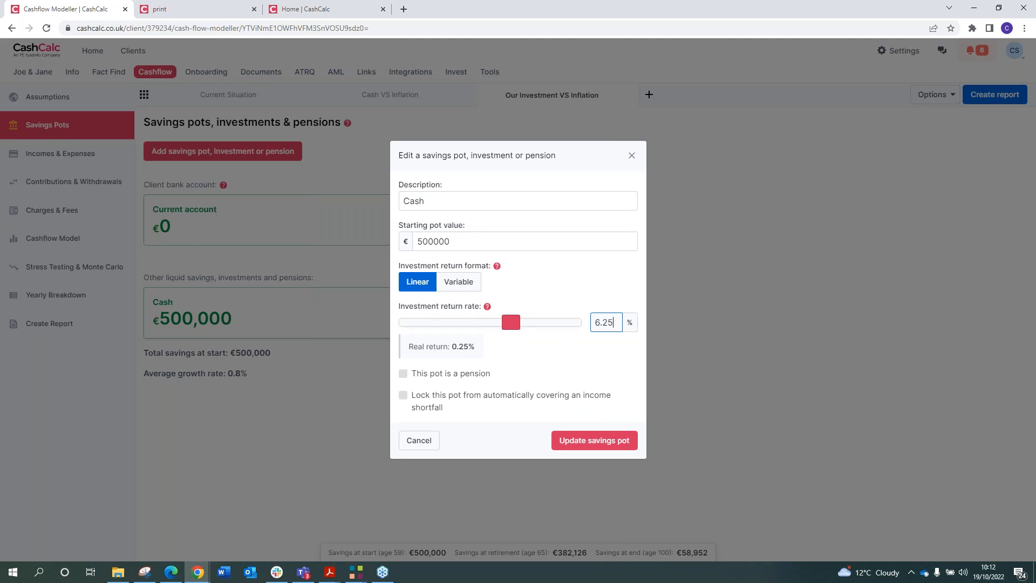
pyautogui.doubleClick(462, 348)
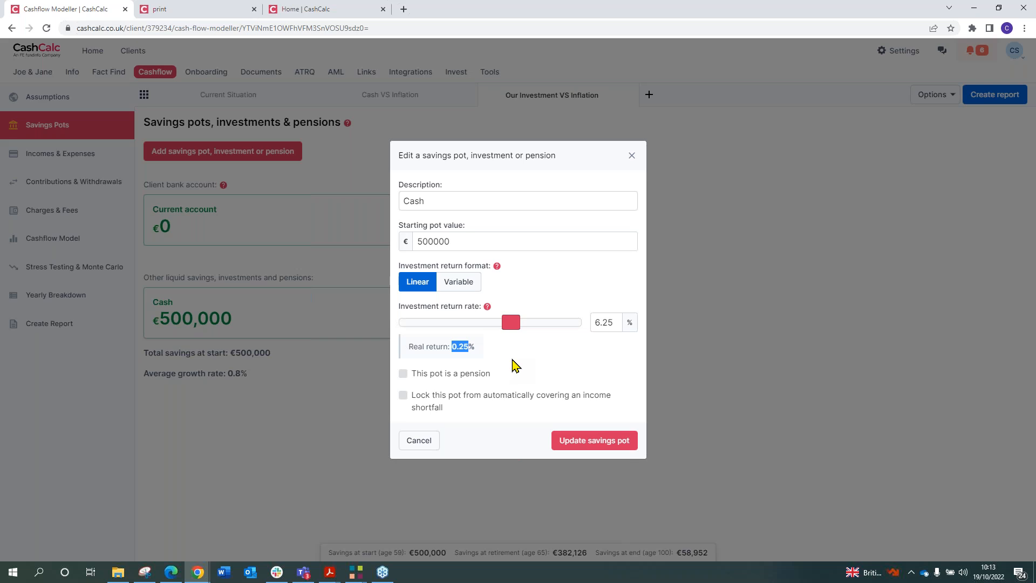
pyautogui.click(591, 441)
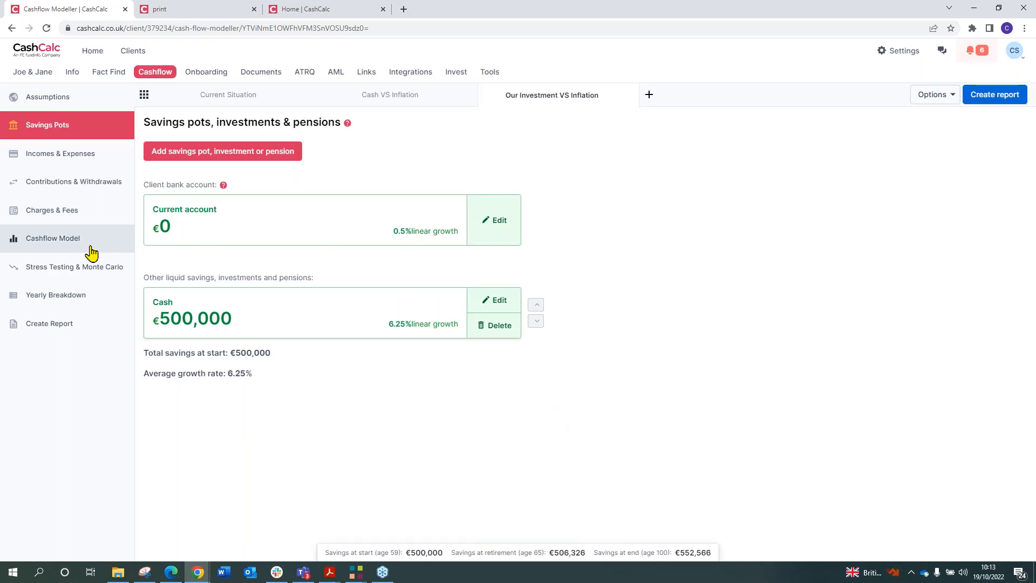
pyautogui.click(92, 251)
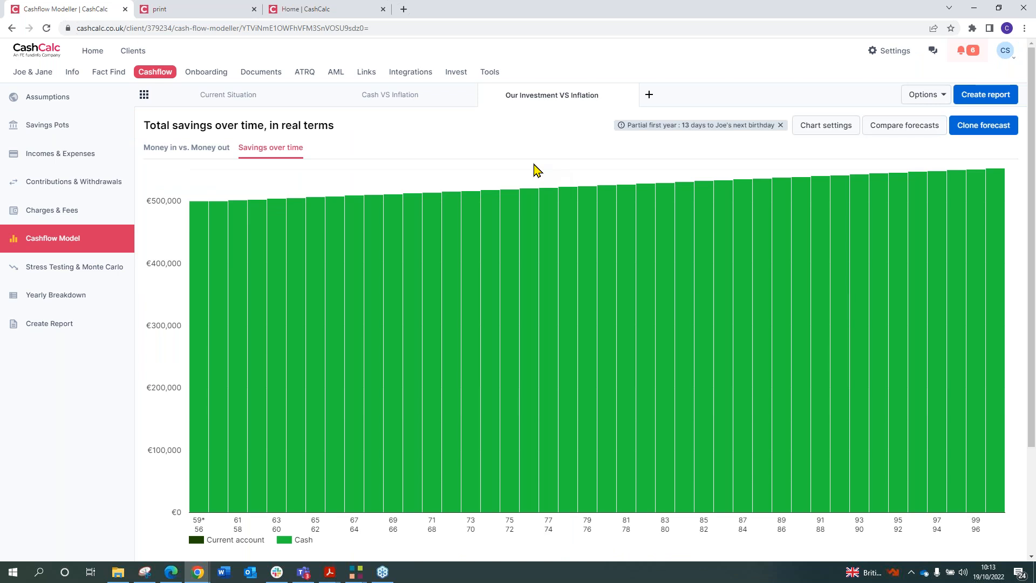
# Compare the Our Investment VS Inflation forecast with Cash VS Inflation and examine the cash values at ages 59 and 63.
pyautogui.click(898, 129)
pyautogui.click(264, 319)
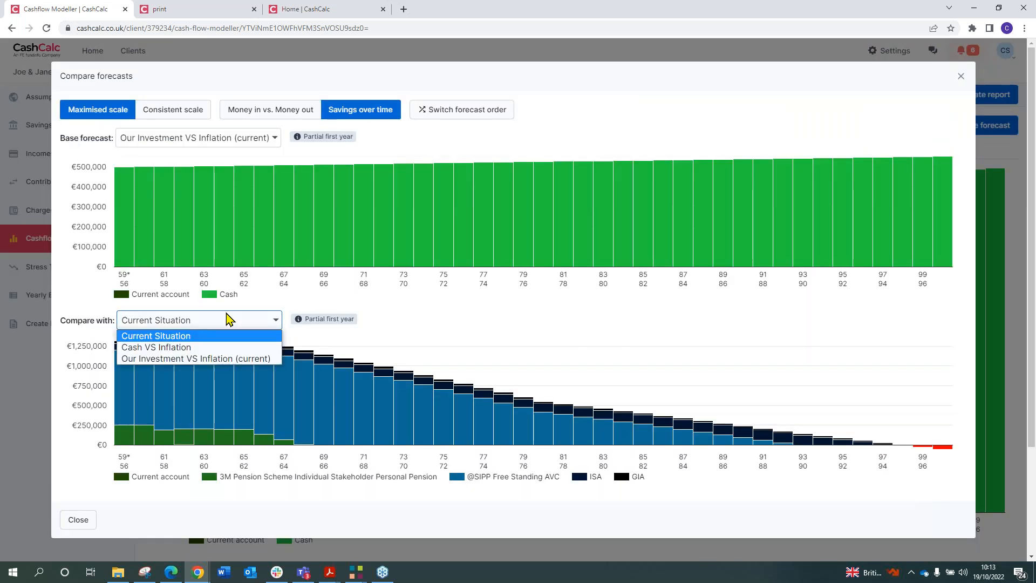
pyautogui.click(208, 347)
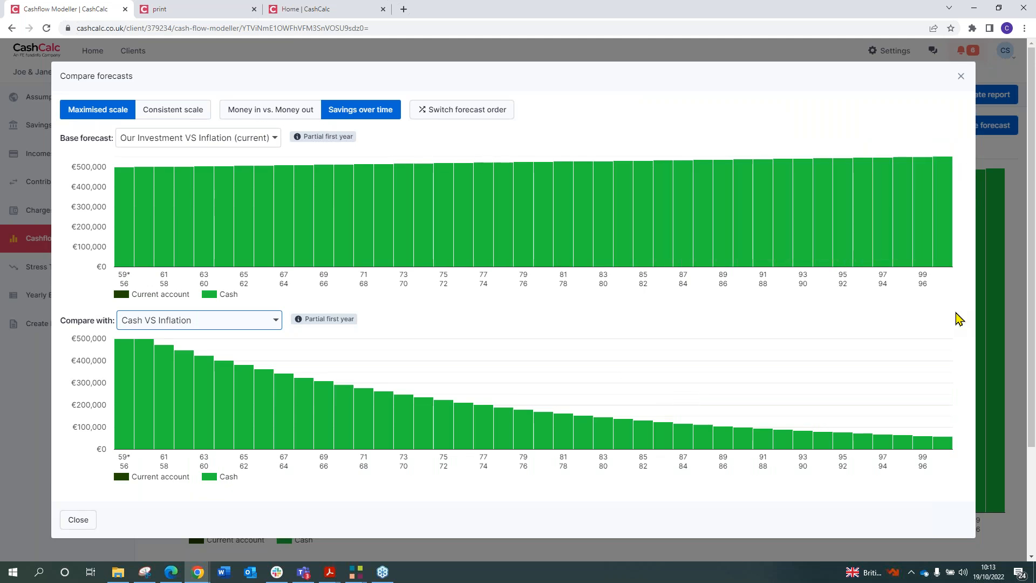
pyautogui.moveTo(129, 226)
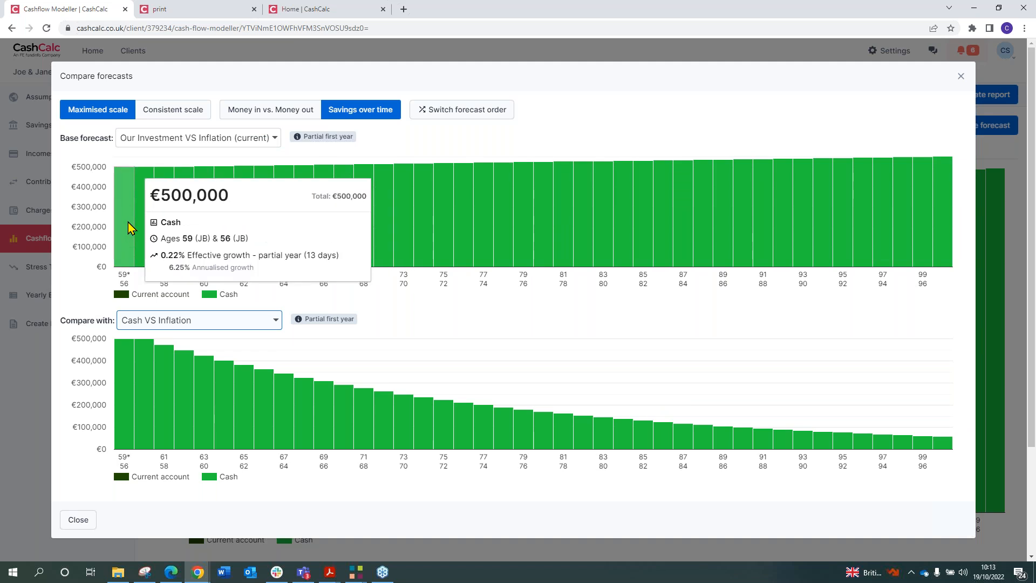
pyautogui.moveTo(127, 372)
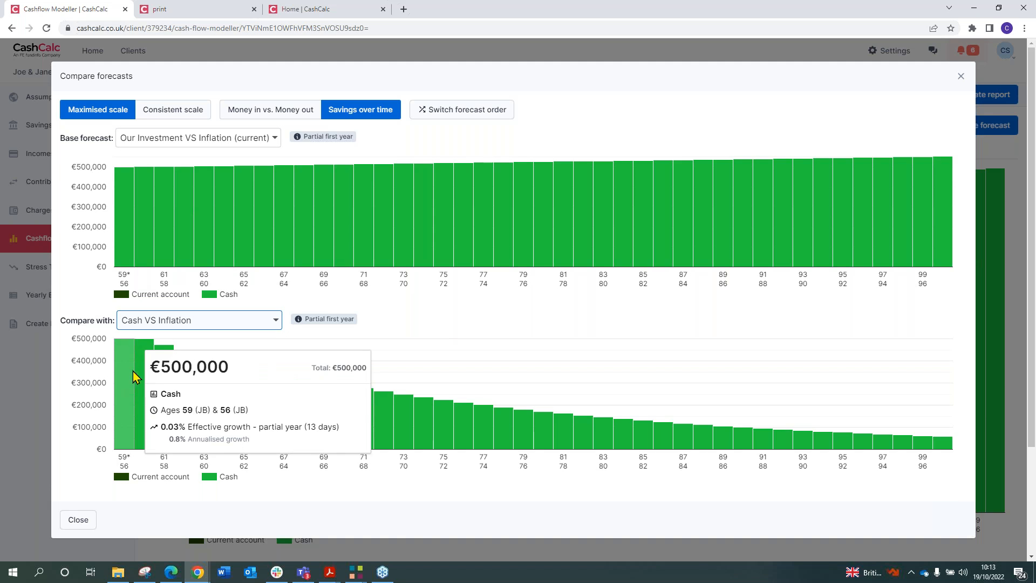
pyautogui.moveTo(210, 240)
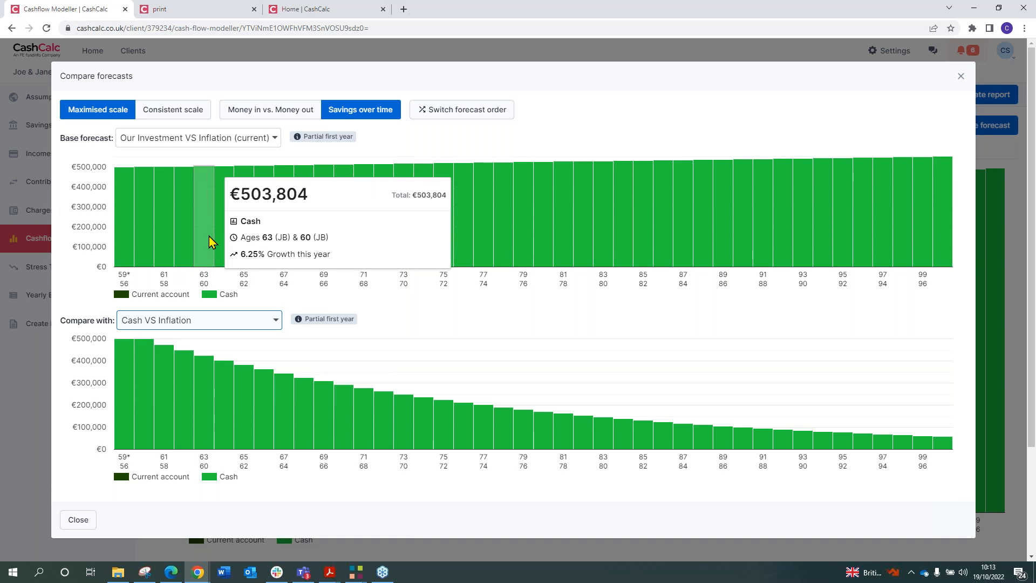
pyautogui.moveTo(208, 385)
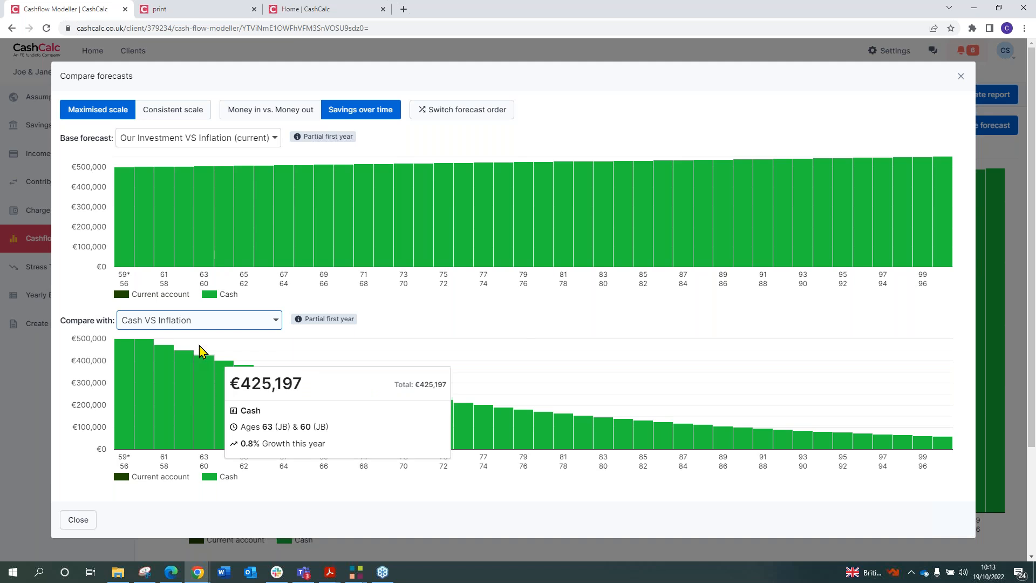
pyautogui.moveTo(215, 262)
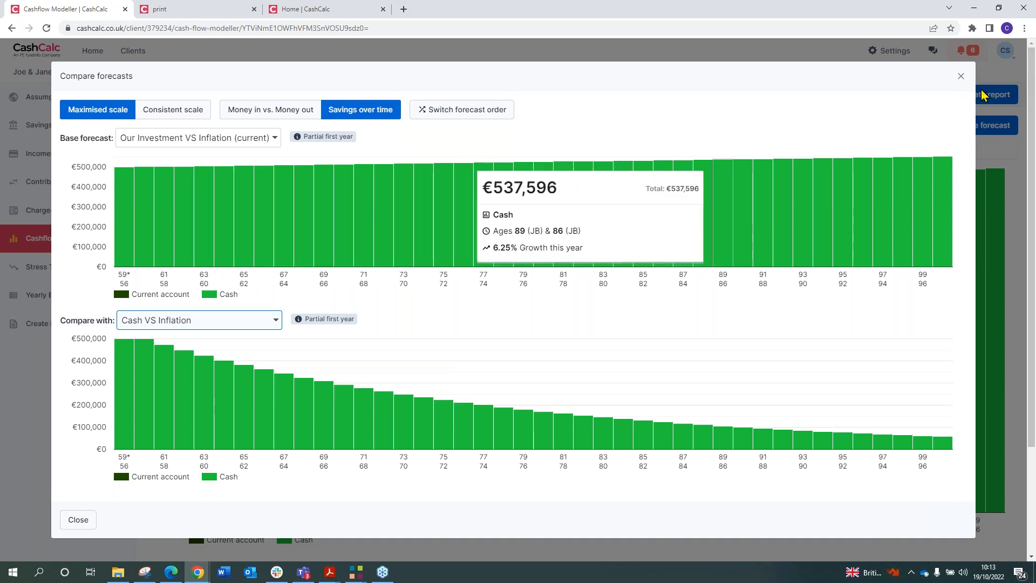
pyautogui.click(961, 76)
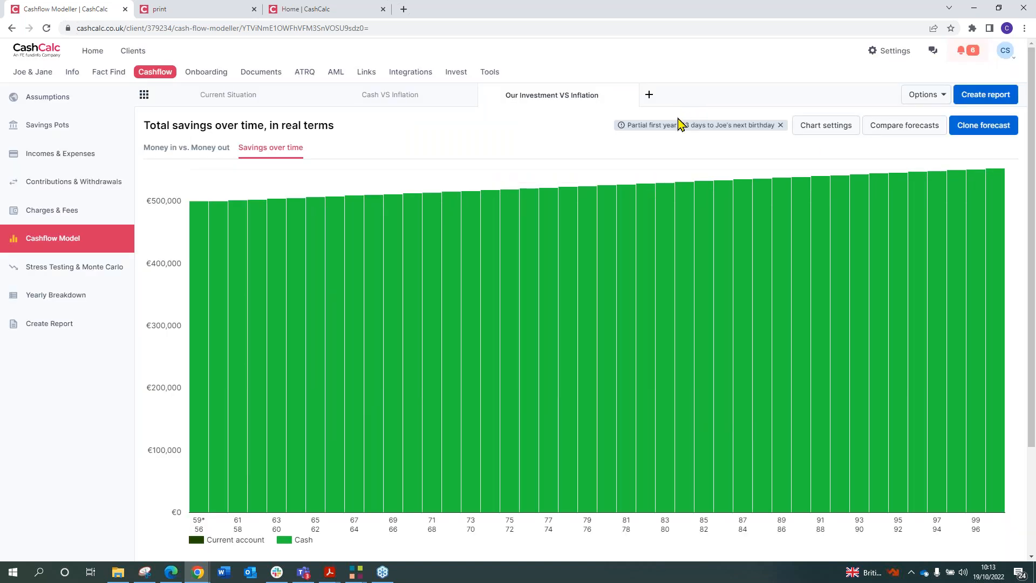
# Create a net basis forecast named Our ACTUAL Investment vs Inflation, cloned from the Our Investment VS Inflation forecast.
pyautogui.click(658, 99)
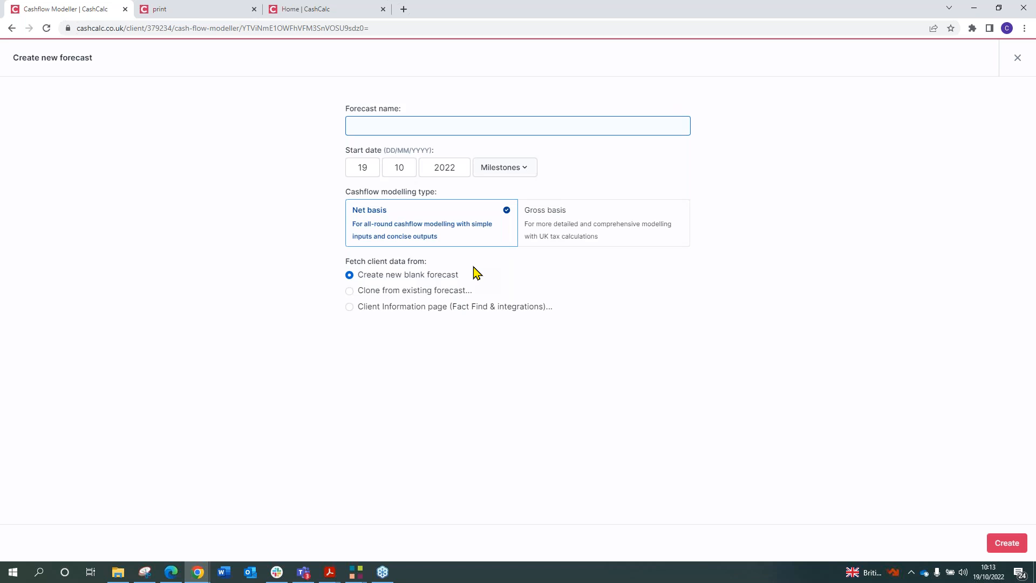
pyautogui.click(406, 292)
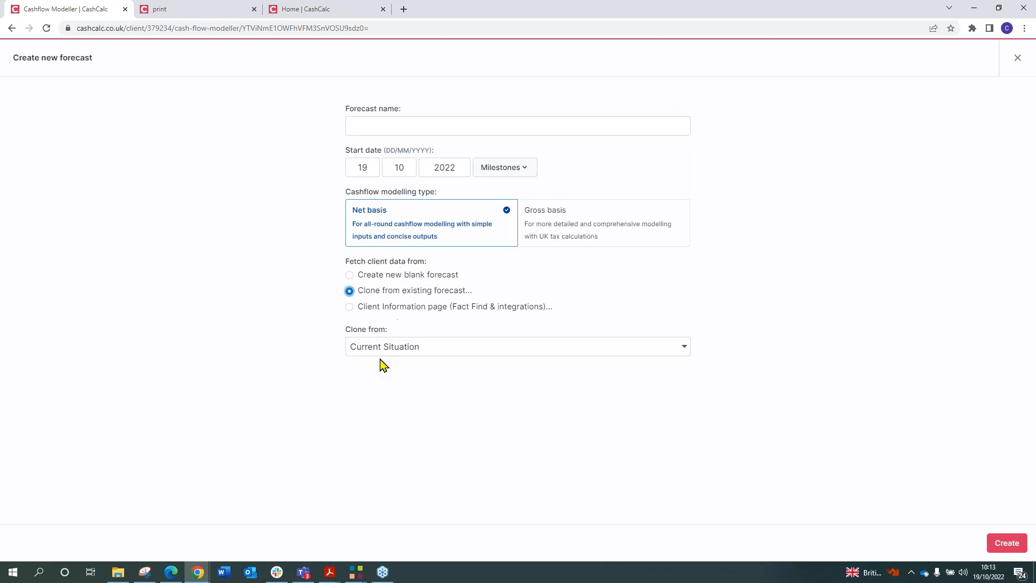
pyautogui.click(400, 348)
pyautogui.click(392, 384)
pyautogui.click(391, 127)
pyautogui.write('Our ')
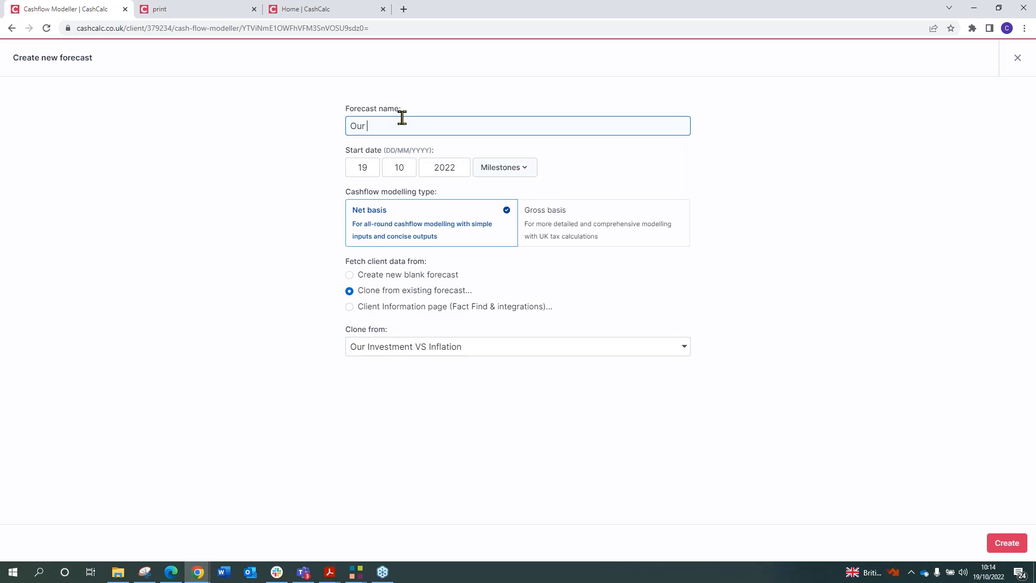
pyautogui.write('ACTUAL Investment vs Inflation')
pyautogui.press('Return')
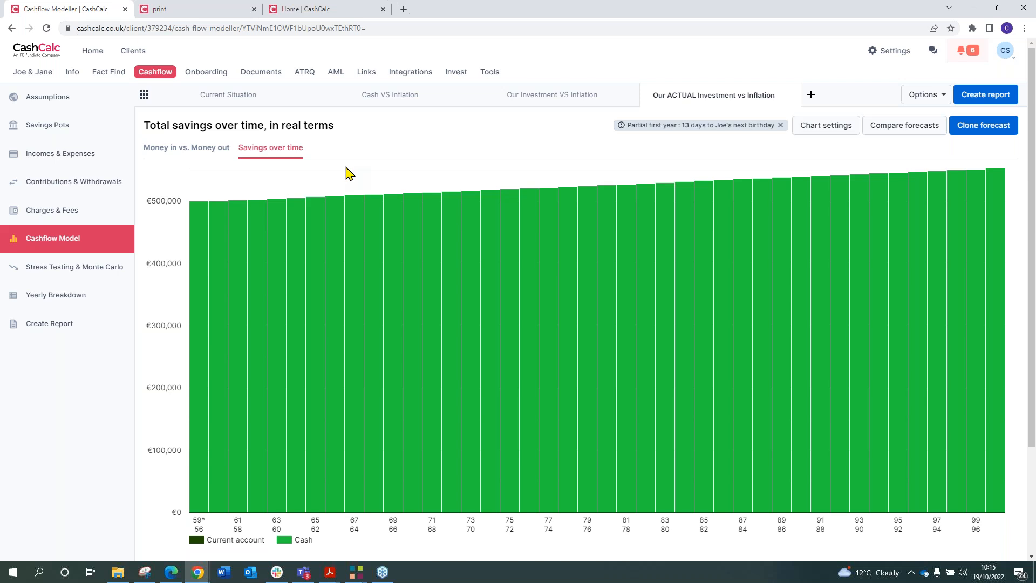
# Set the first client's risk level to EValue Risk 4 in the assumptions of Our ACTUAL Investment vs Inflation.
pyautogui.click(69, 101)
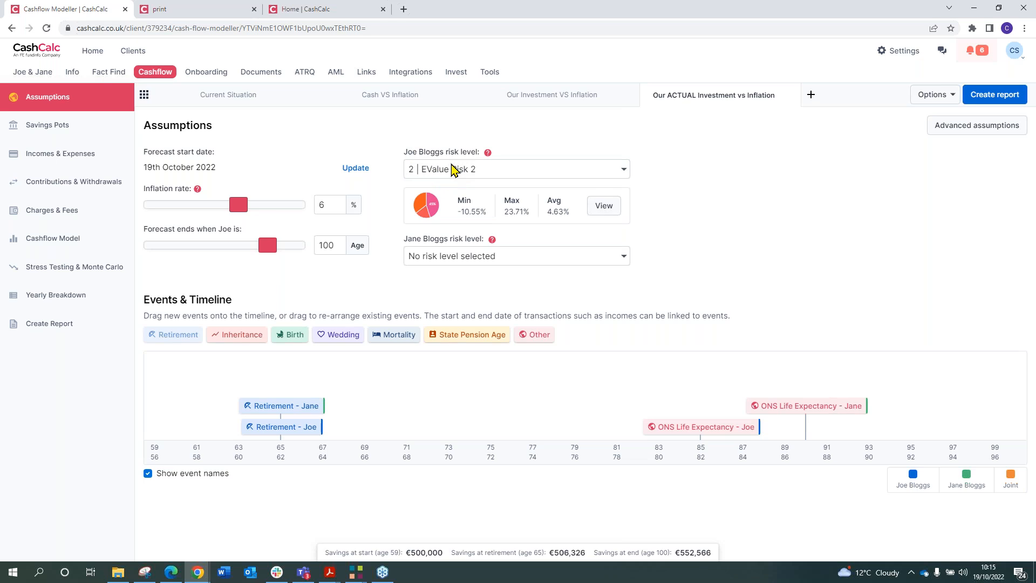
pyautogui.click(545, 170)
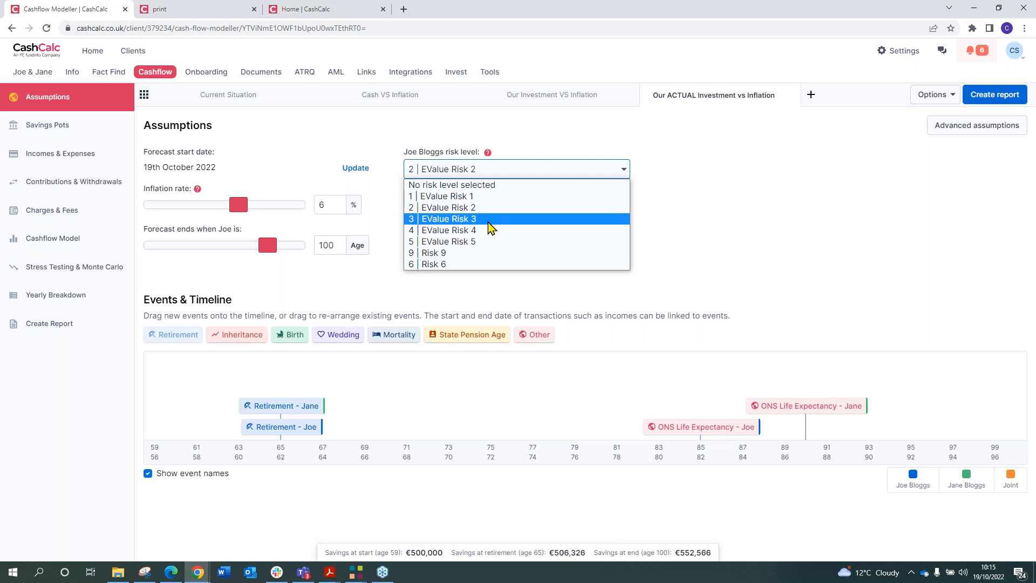
pyautogui.click(489, 222)
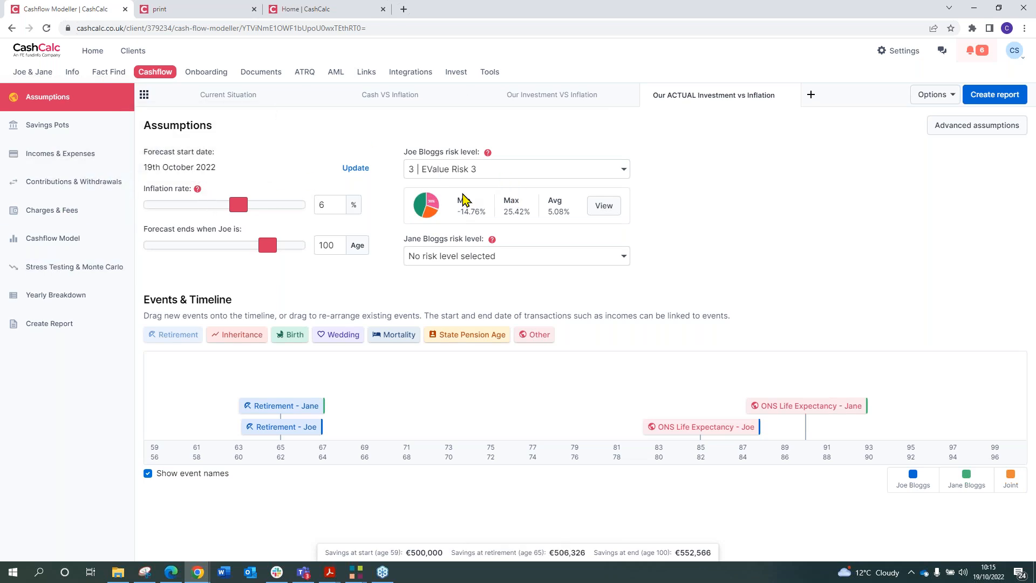
pyautogui.click(507, 173)
pyautogui.click(475, 232)
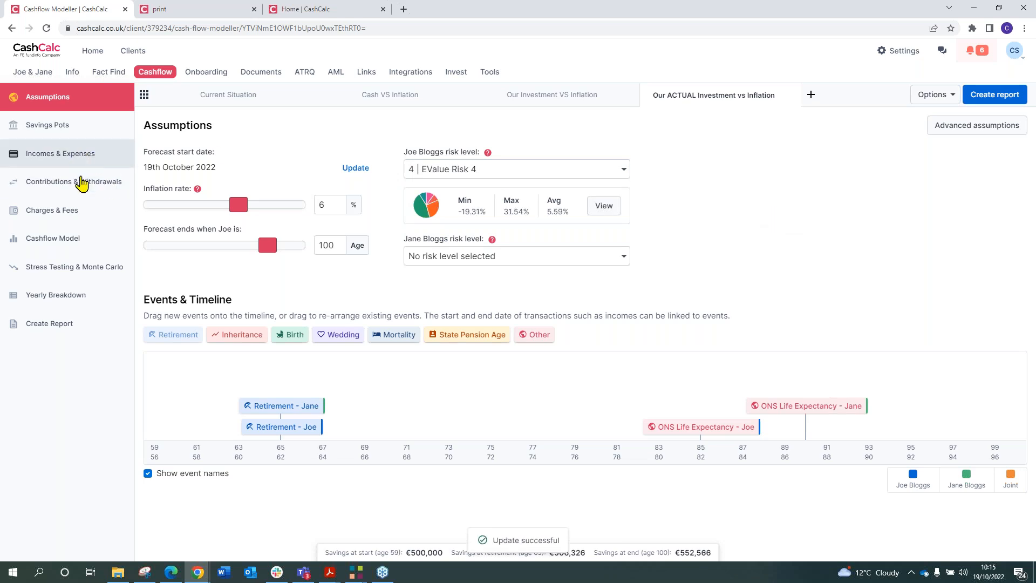
# Switch the Cash pot to a variable investment return modelled on EValue Risk 4 Long Term (16+ Years).
pyautogui.click(93, 131)
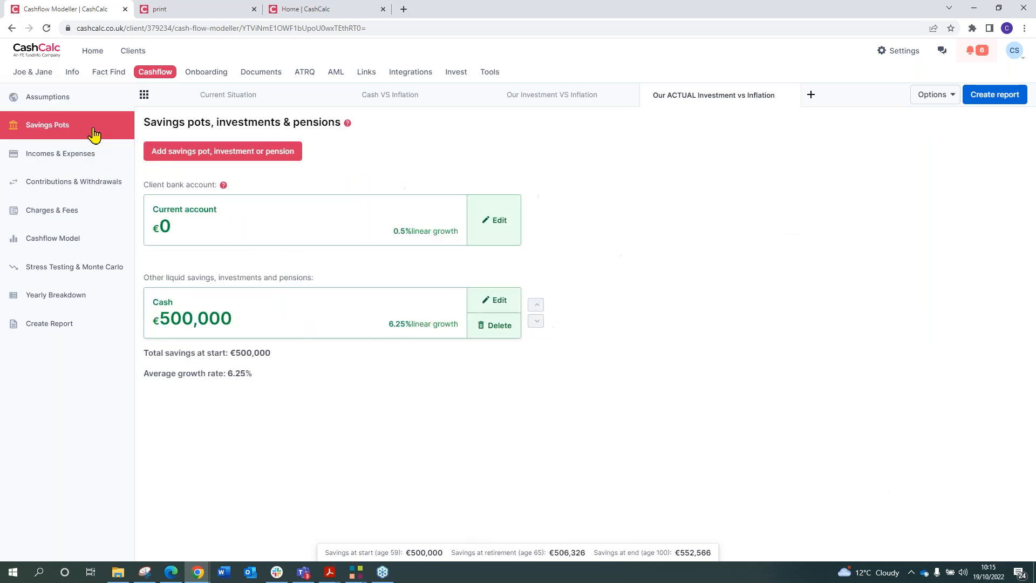
pyautogui.click(492, 302)
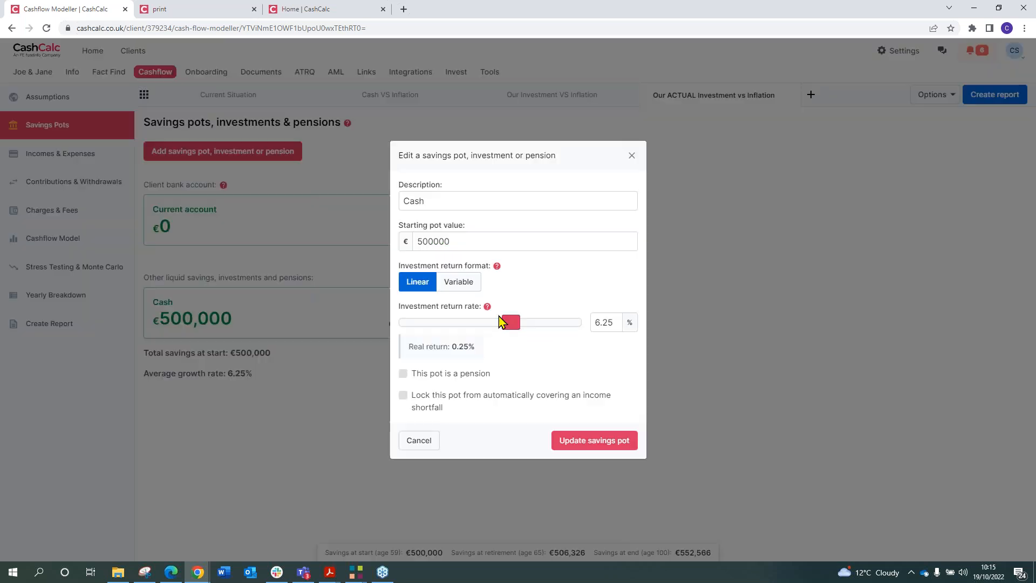
pyautogui.click(471, 291)
pyautogui.click(568, 323)
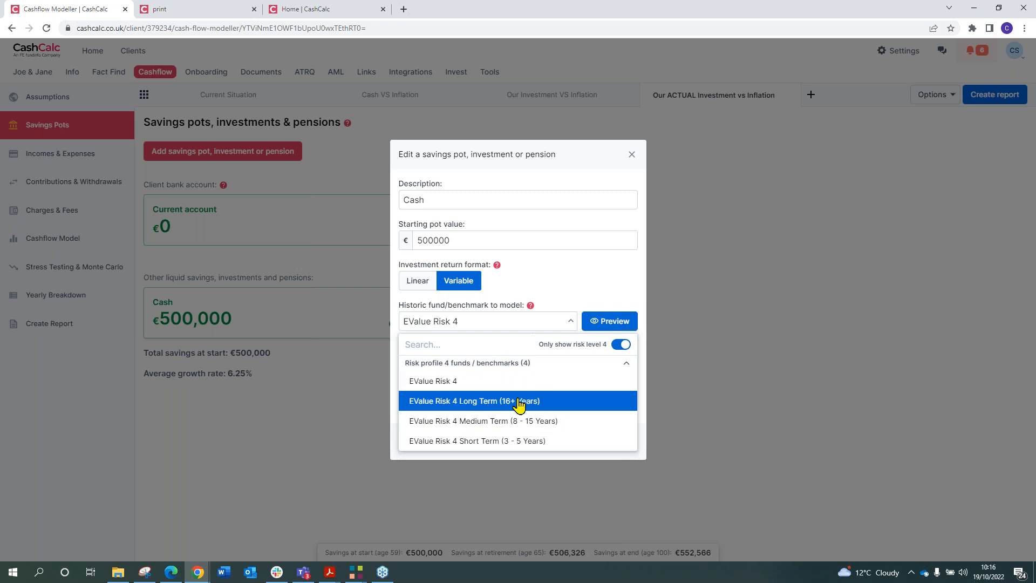
pyautogui.click(546, 403)
pyautogui.click(595, 443)
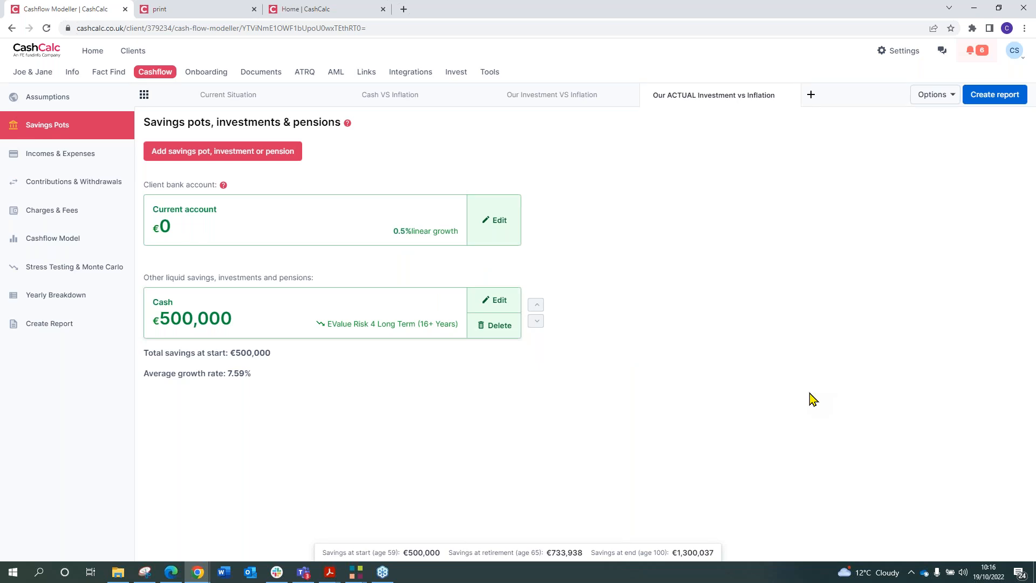
# Compare the Our ACTUAL Investment vs Inflation cashflow model with Cash VS Inflation and examine both final-year values.
pyautogui.click(78, 244)
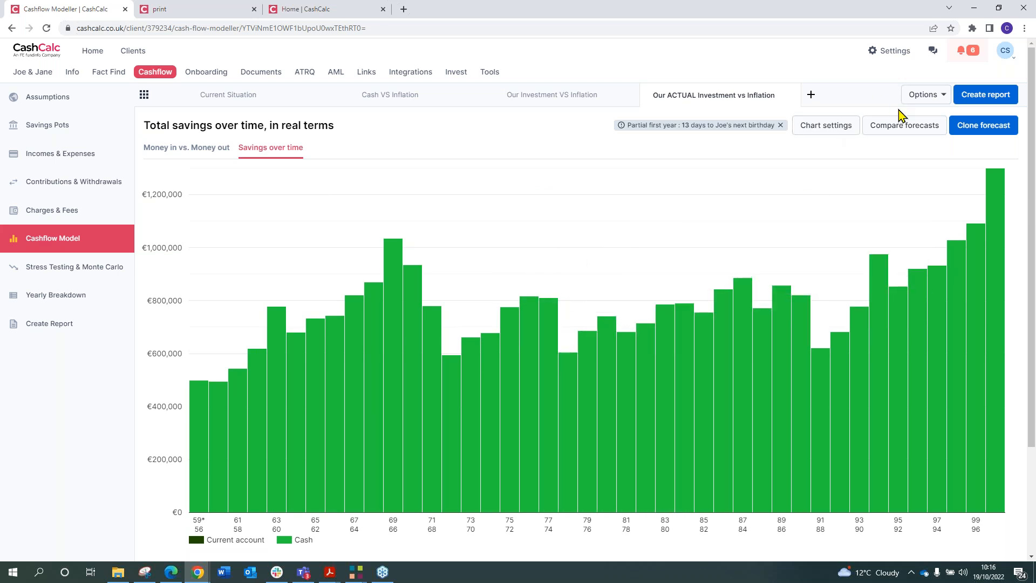
pyautogui.click(902, 130)
pyautogui.click(238, 320)
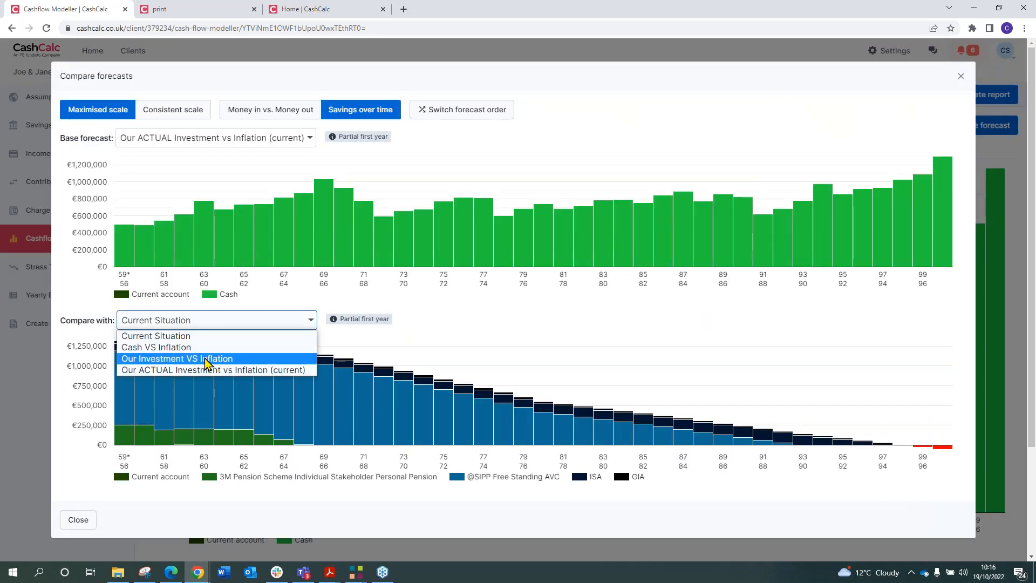
pyautogui.click(208, 347)
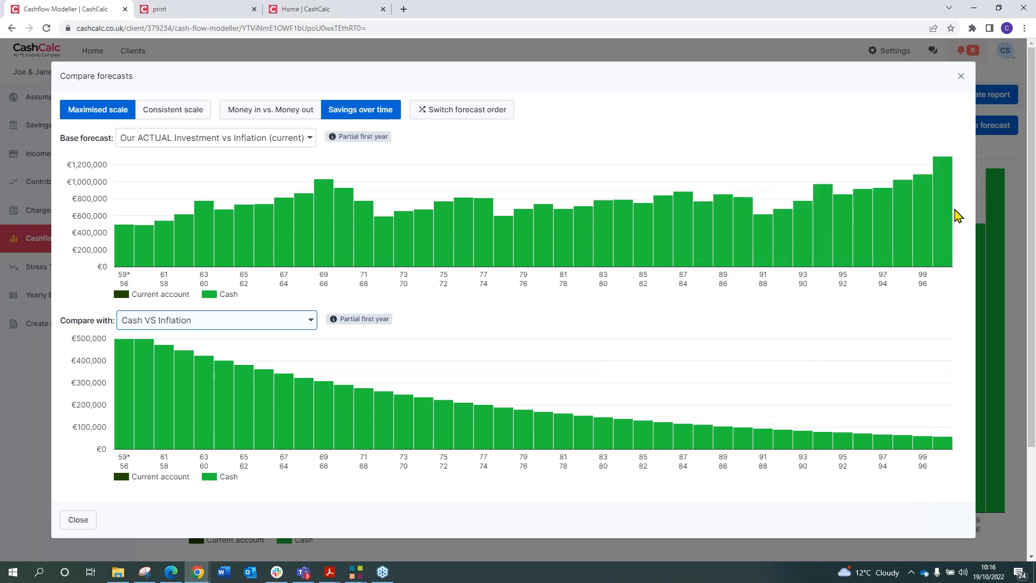
pyautogui.moveTo(948, 216)
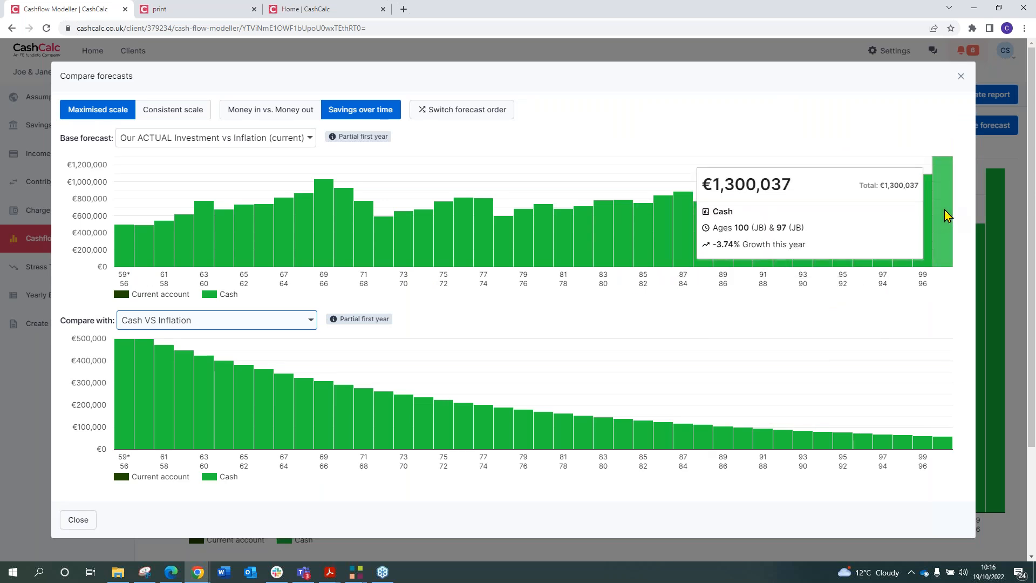
pyautogui.moveTo(949, 445)
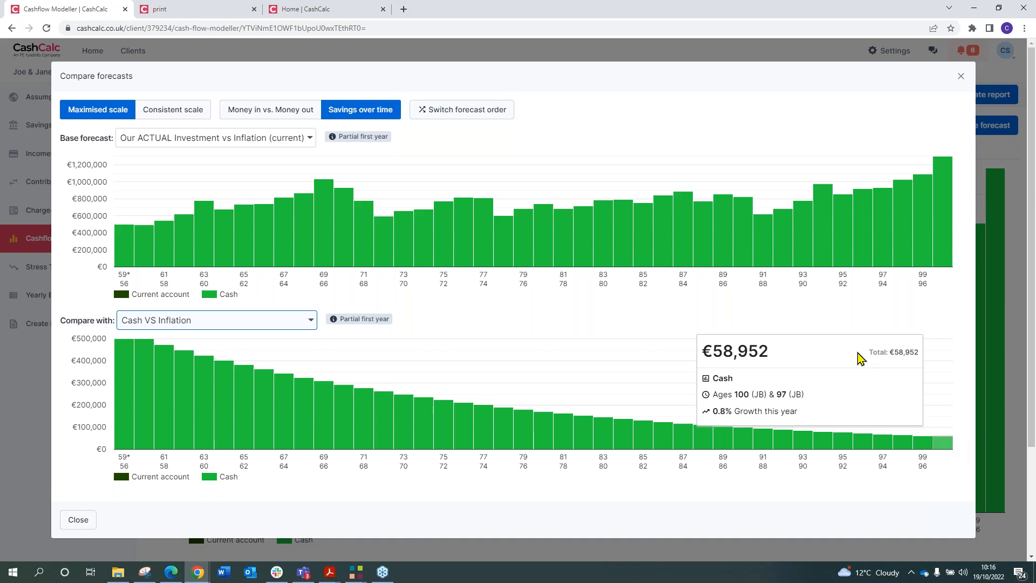
pyautogui.click(965, 82)
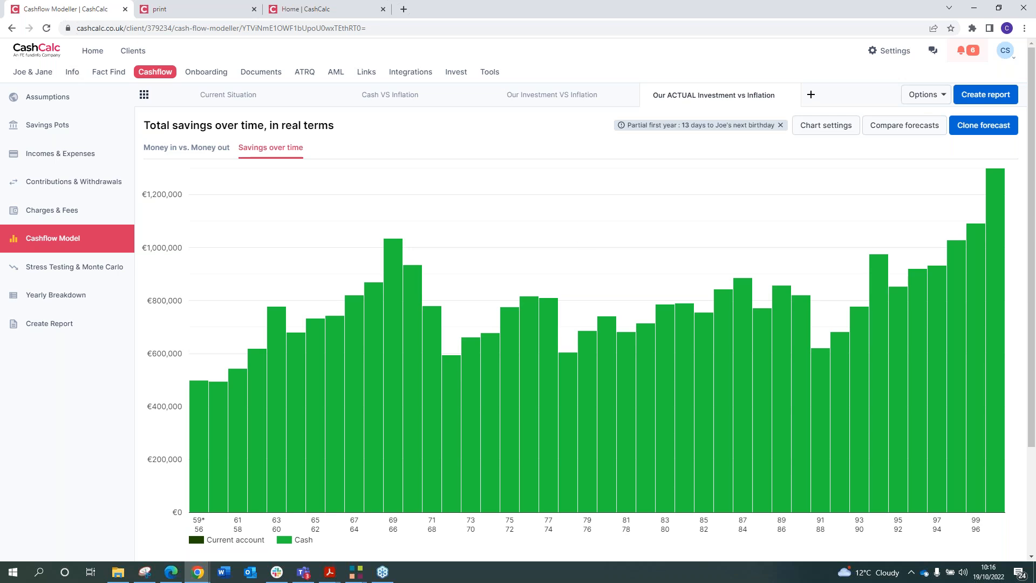
# Review the savings charts of Cash VS Inflation, Our Investment VS Inflation, Our ACTUAL Investment vs Inflation and Current Situation.
pyautogui.click(406, 99)
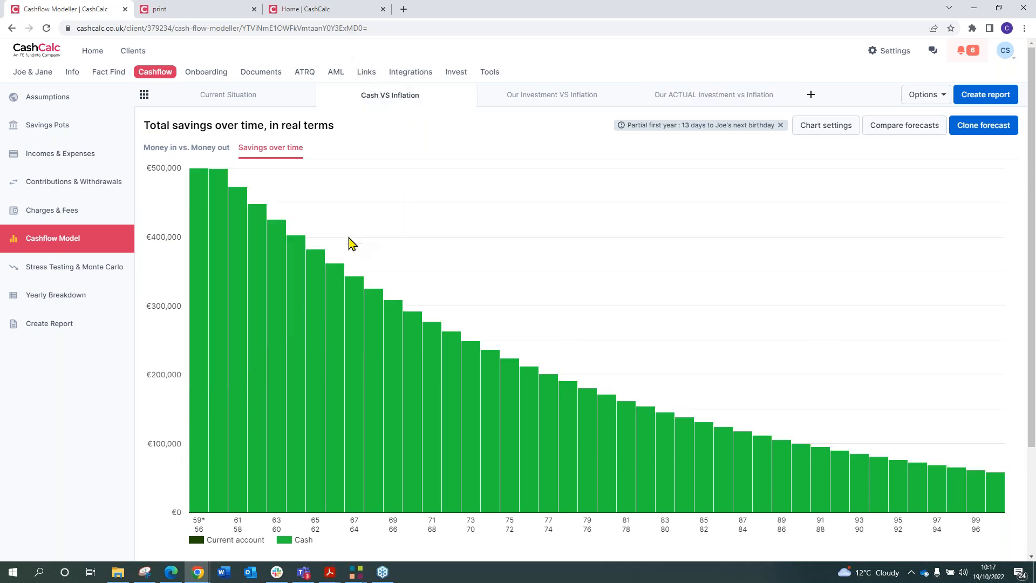
pyautogui.click(534, 104)
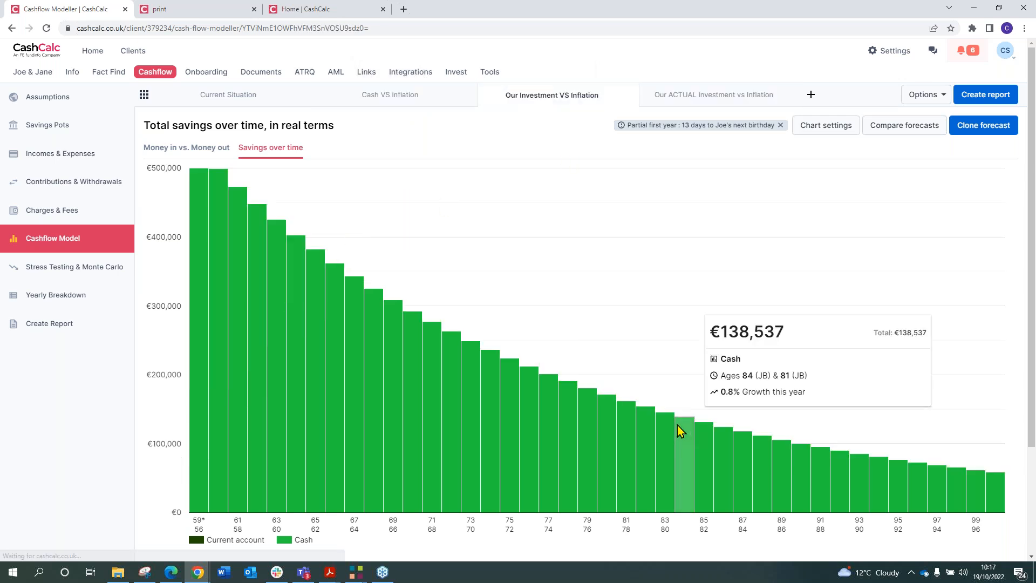
pyautogui.click(733, 105)
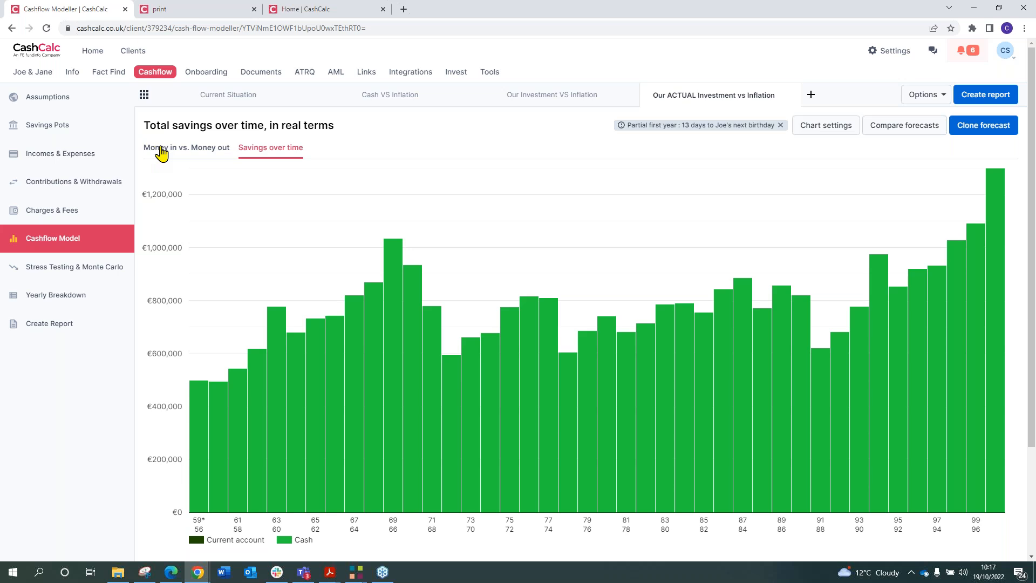
pyautogui.click(245, 98)
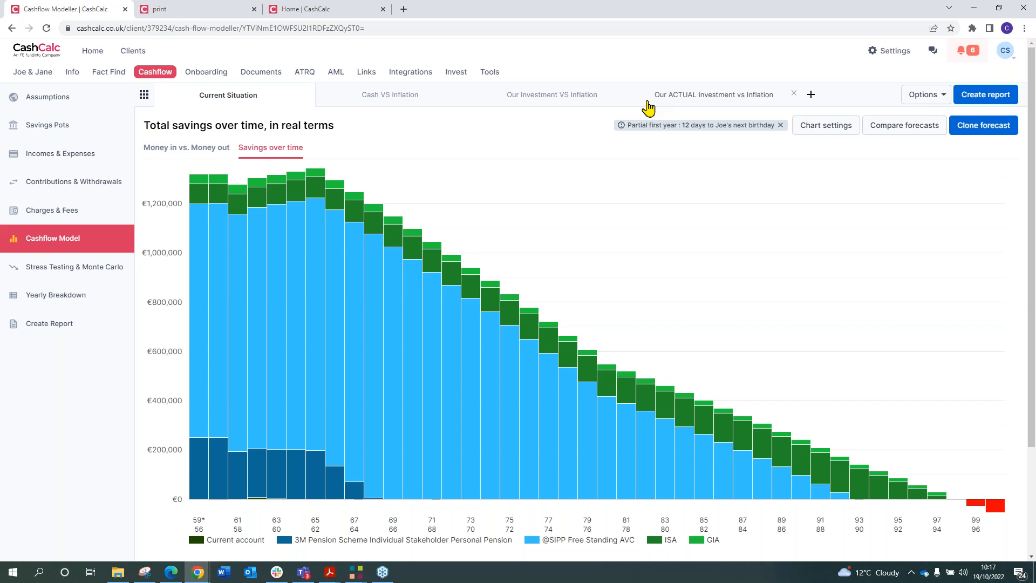
pyautogui.moveTo(60, 132)
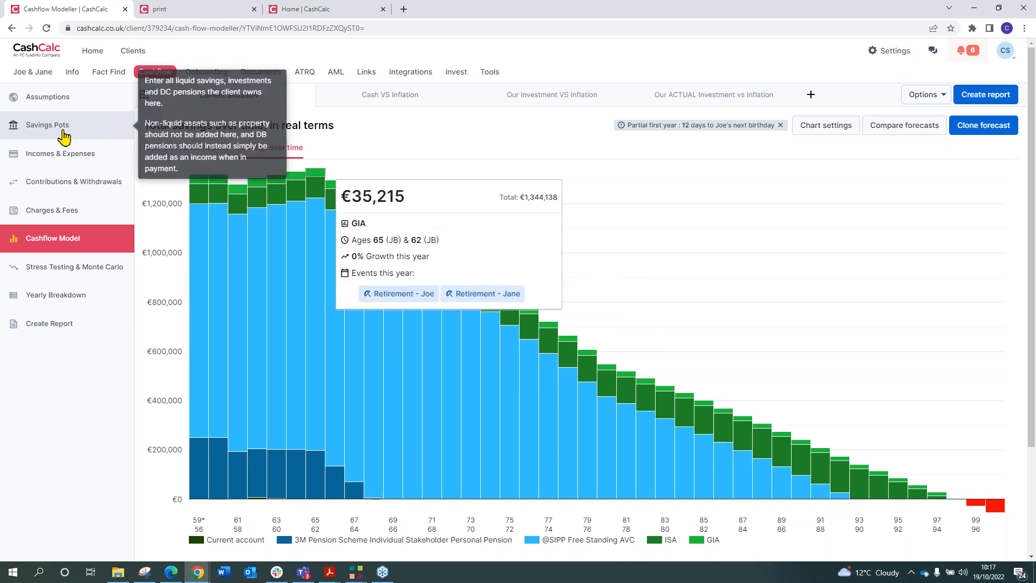
pyautogui.click(85, 132)
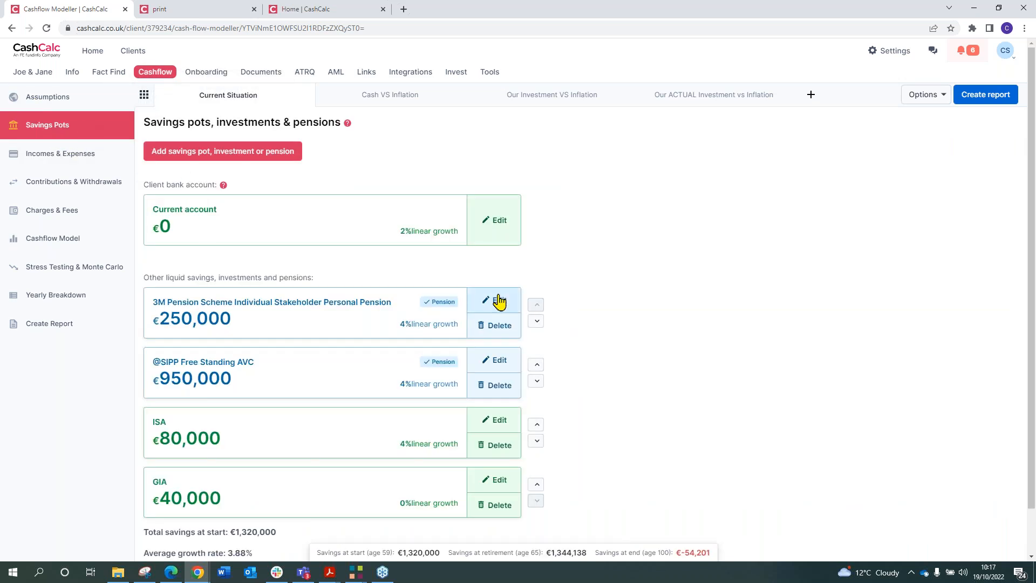
pyautogui.click(505, 309)
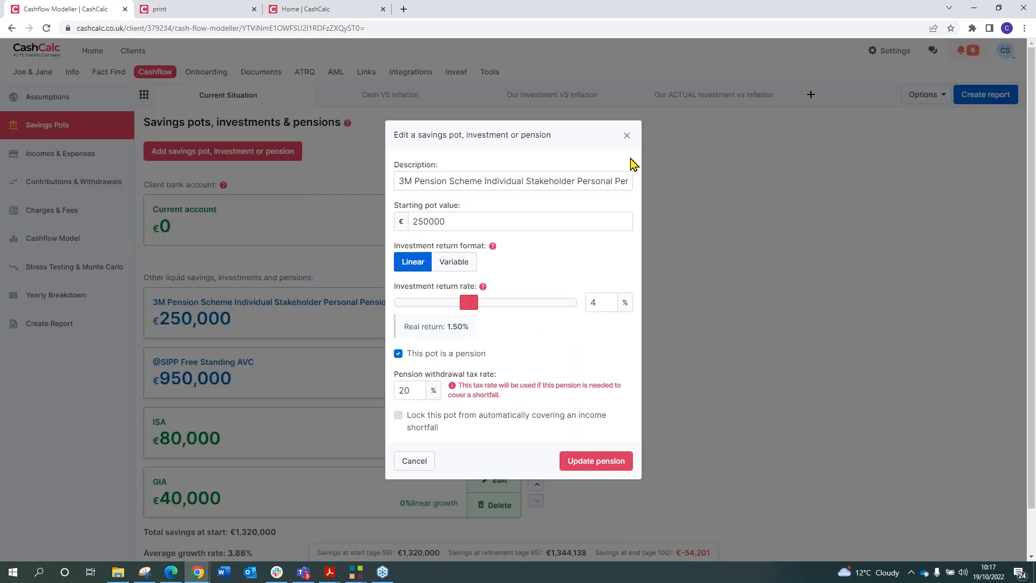
pyautogui.click(627, 136)
# Set both clients' risk levels to EValue Risk 3 in the Current Situation assumptions.
pyautogui.click(48, 96)
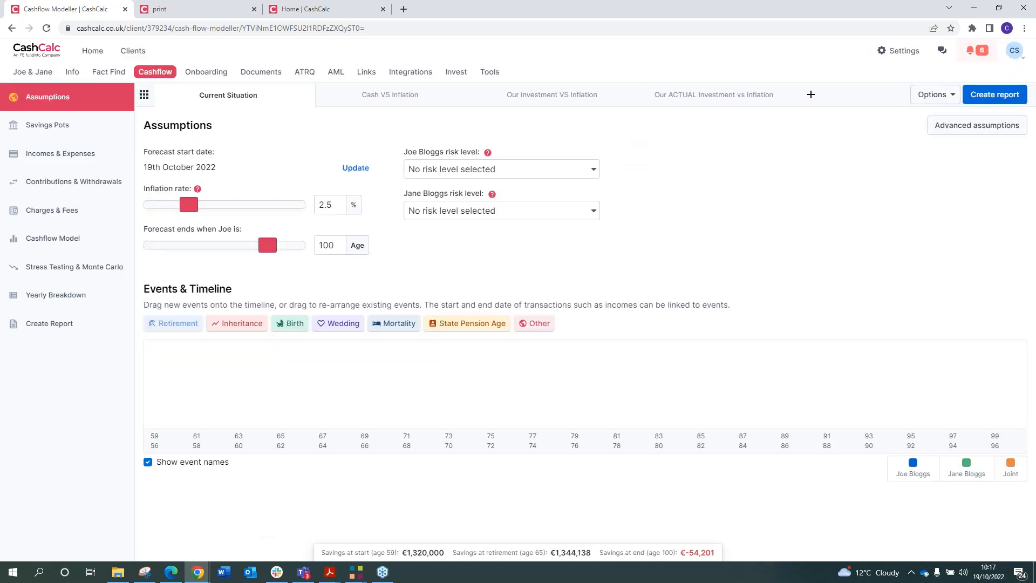
pyautogui.click(502, 169)
pyautogui.click(502, 228)
pyautogui.click(510, 215)
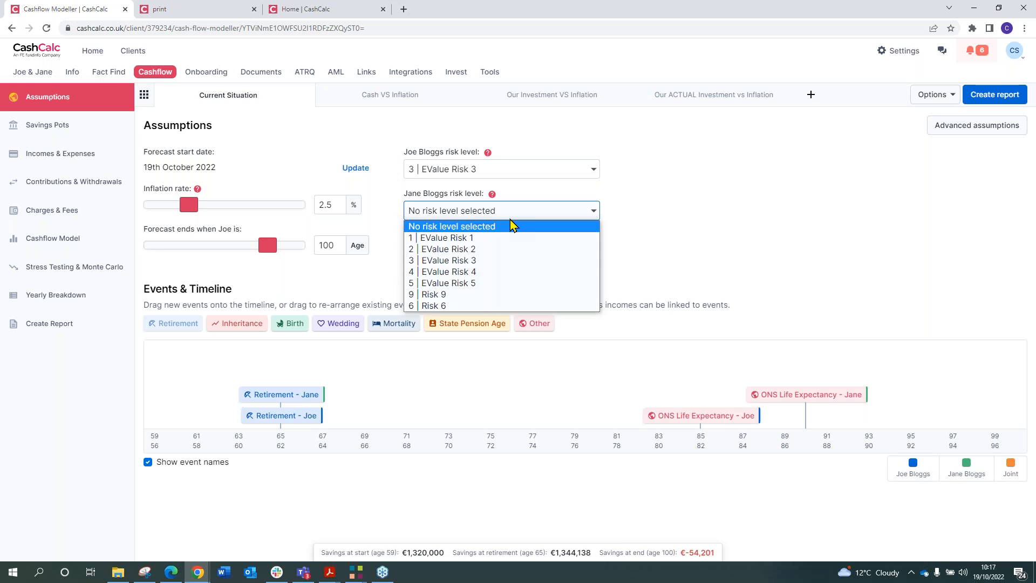
pyautogui.click(516, 264)
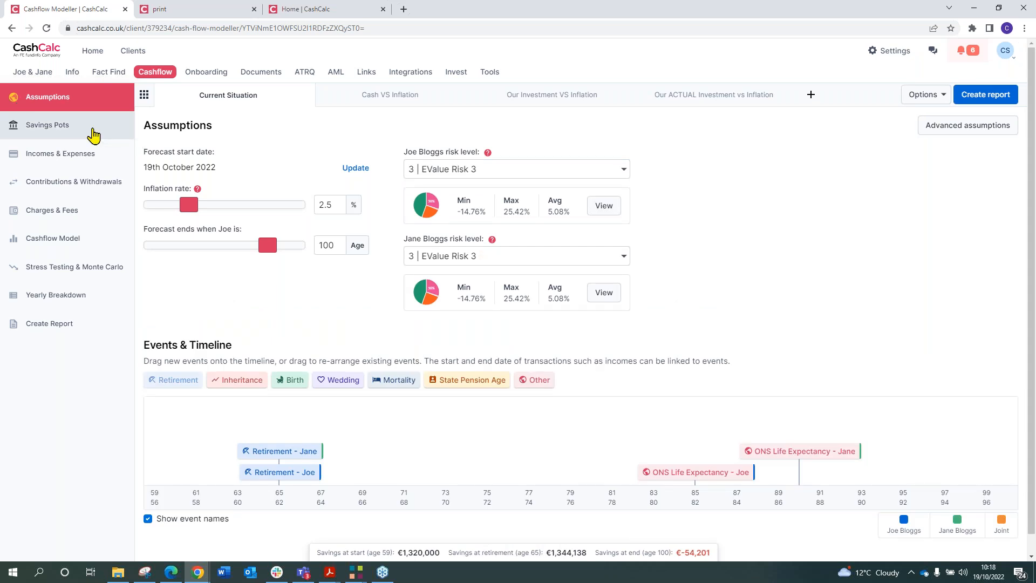
# Switch the 3M Pension Scheme pot to a variable investment return modelled on EValue Risk 3 Long Term (16+ Years).
pyautogui.click(93, 136)
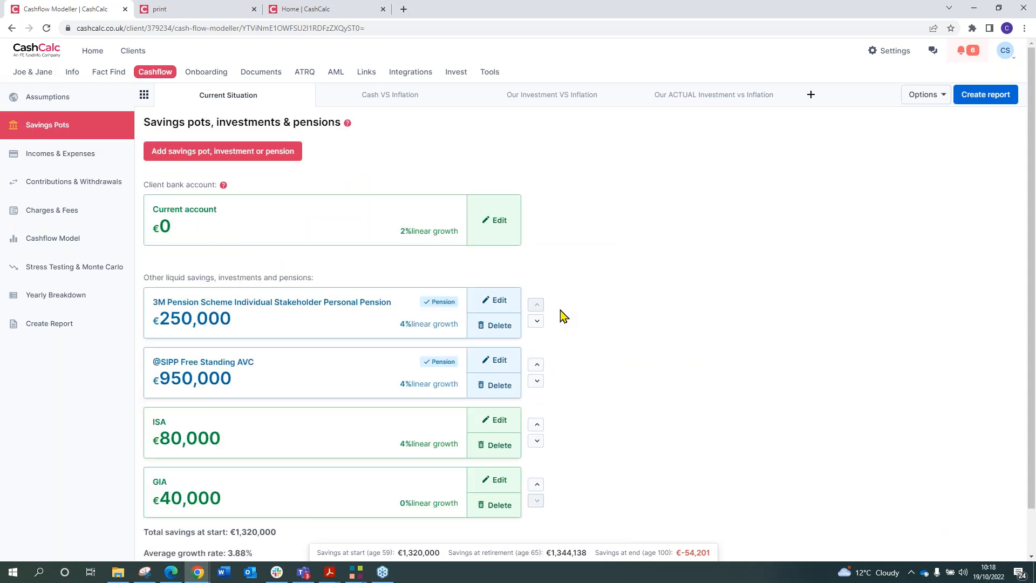
pyautogui.click(497, 302)
pyautogui.click(454, 261)
pyautogui.click(510, 302)
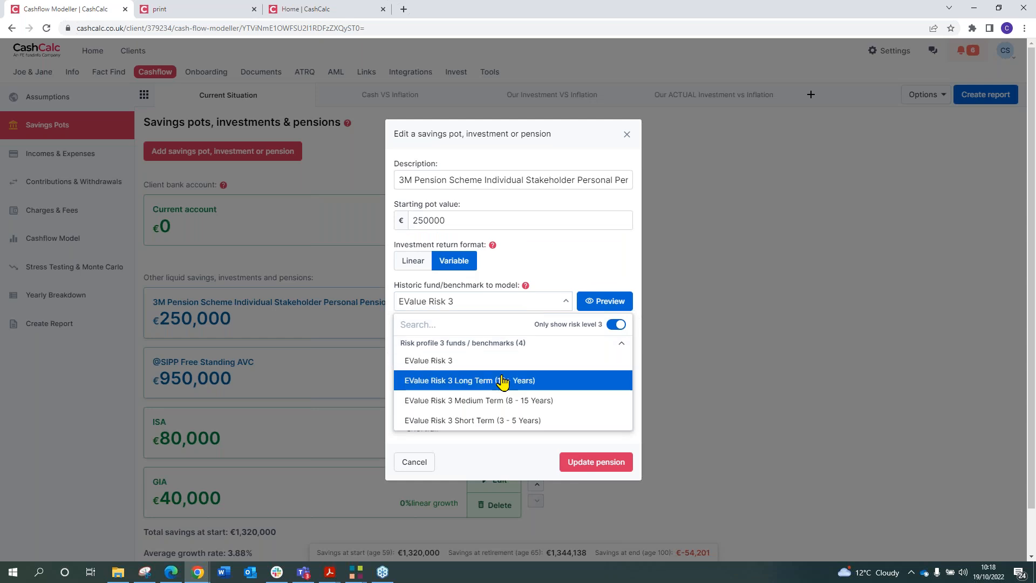
pyautogui.click(503, 380)
pyautogui.click(595, 464)
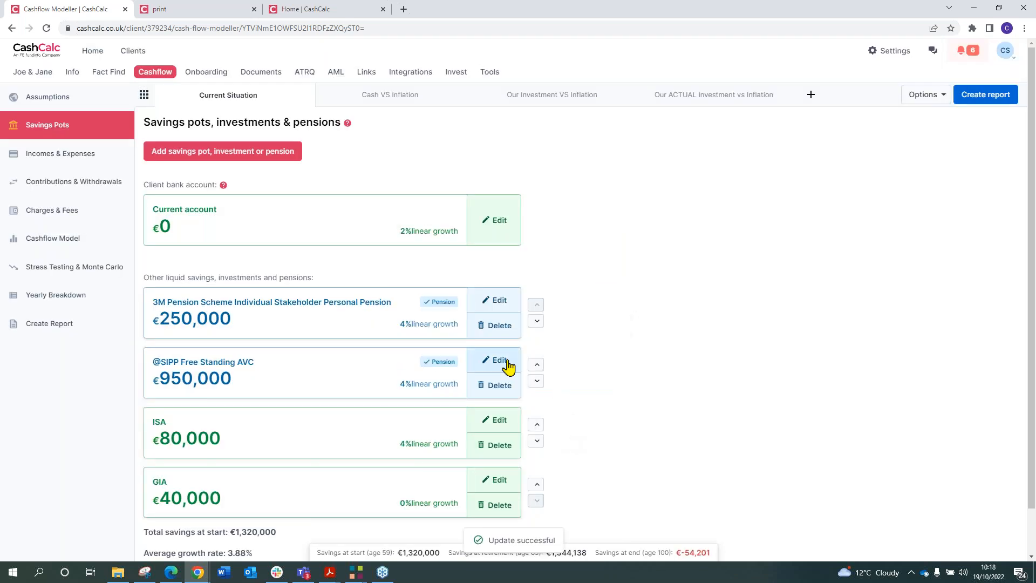
pyautogui.click(508, 367)
pyautogui.click(454, 261)
pyautogui.click(499, 302)
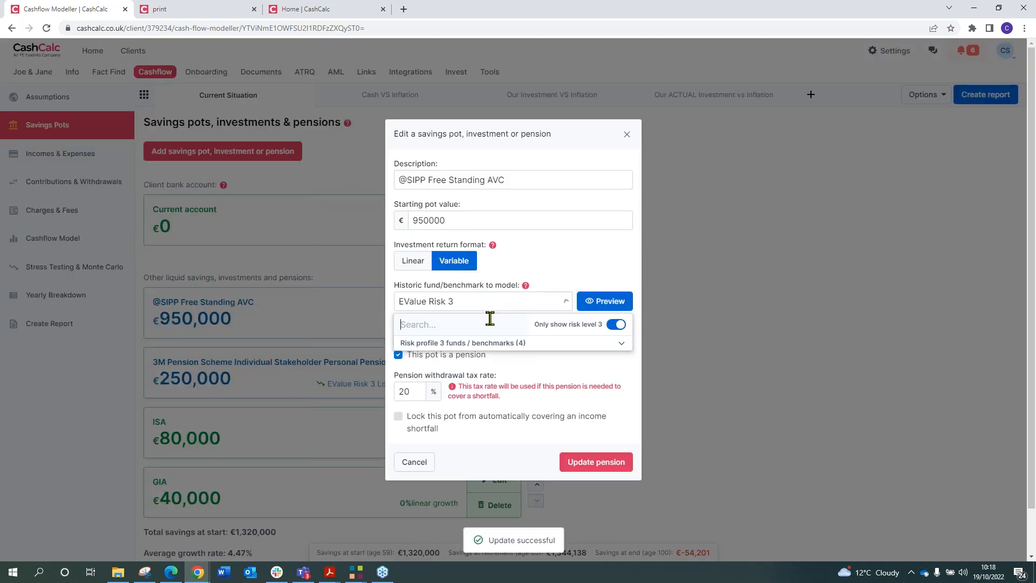
pyautogui.click(501, 344)
pyautogui.click(525, 380)
pyautogui.click(596, 462)
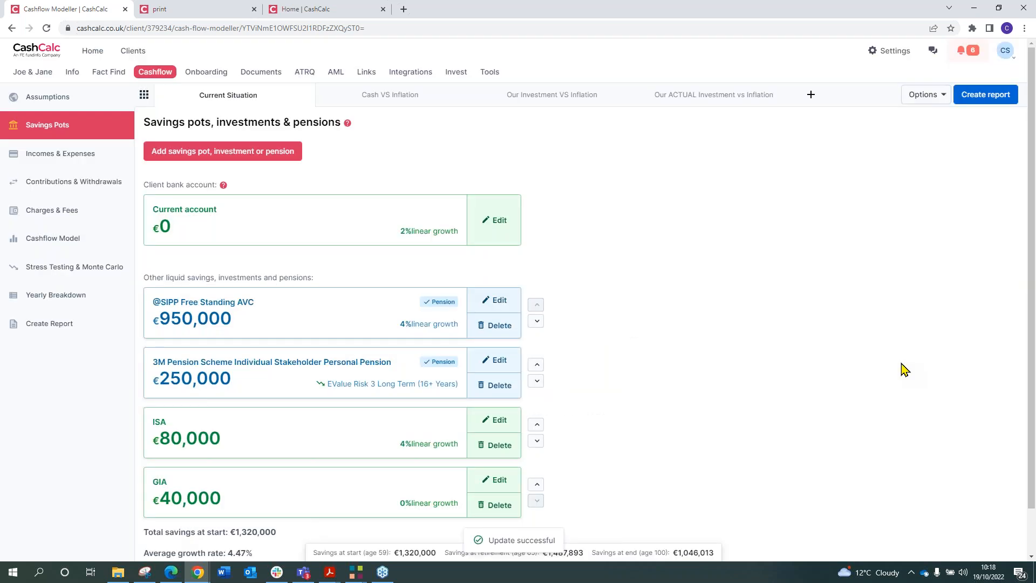
pyautogui.click(89, 251)
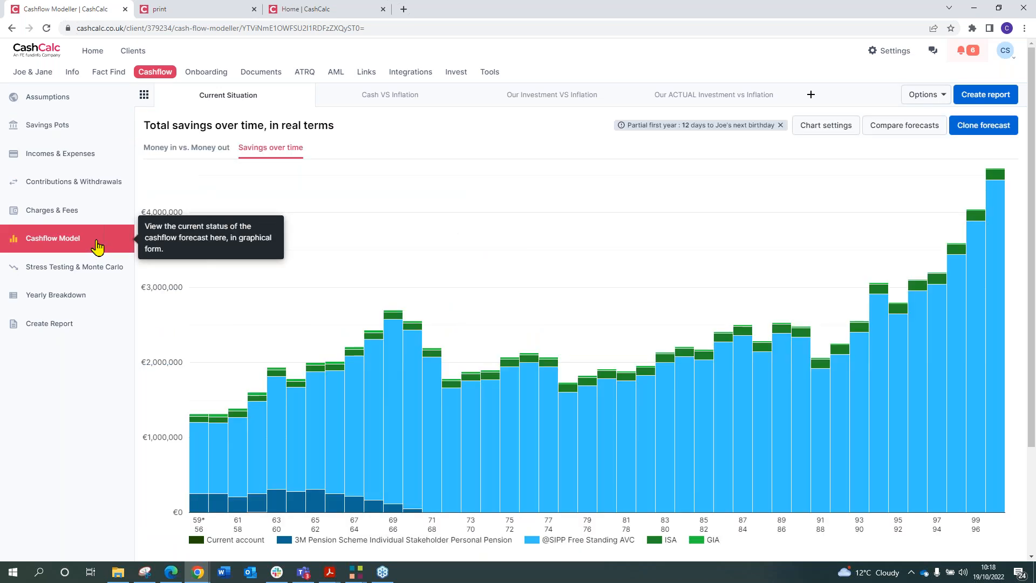
pyautogui.click(82, 270)
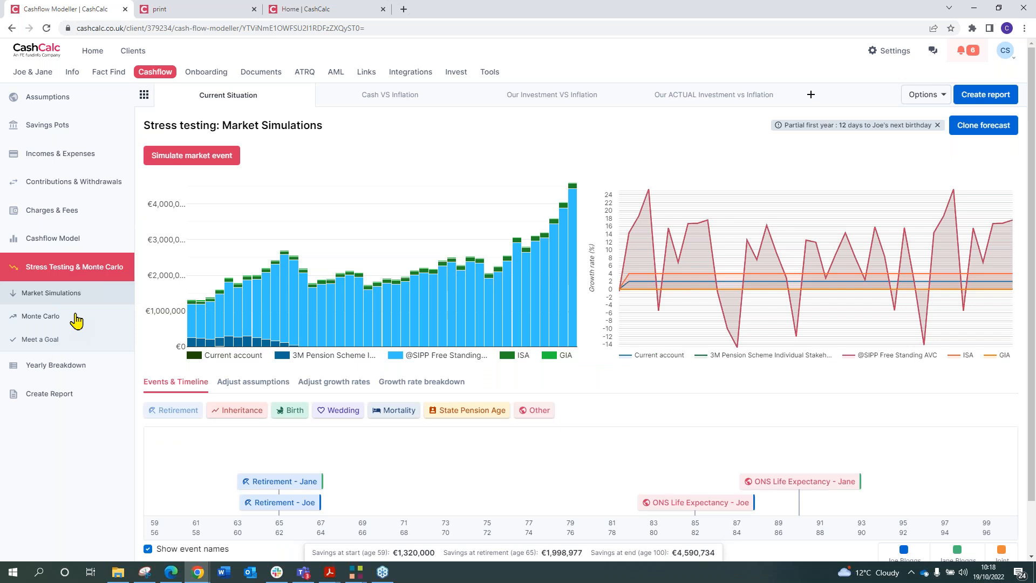
pyautogui.click(15, 318)
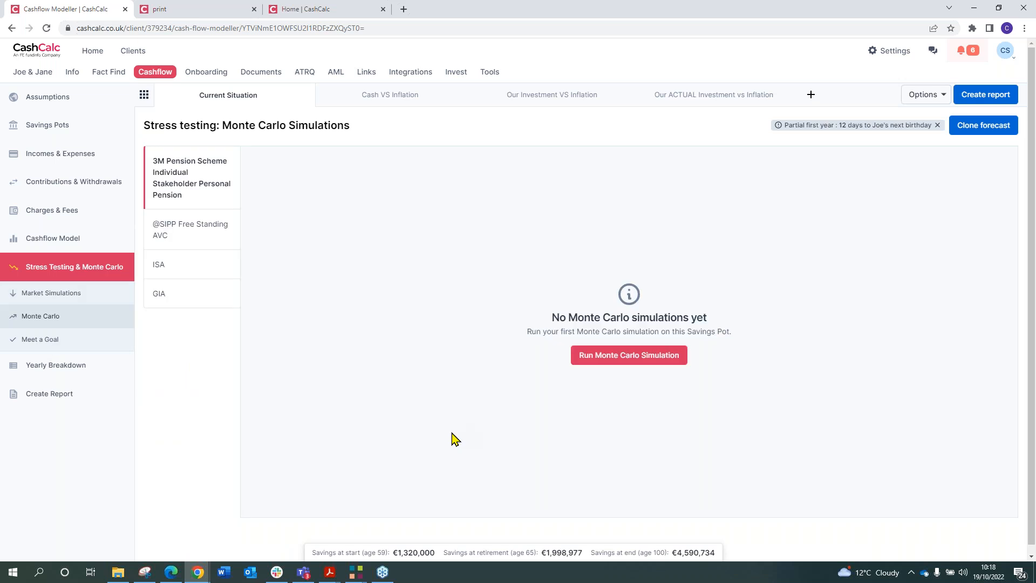
pyautogui.click(195, 218)
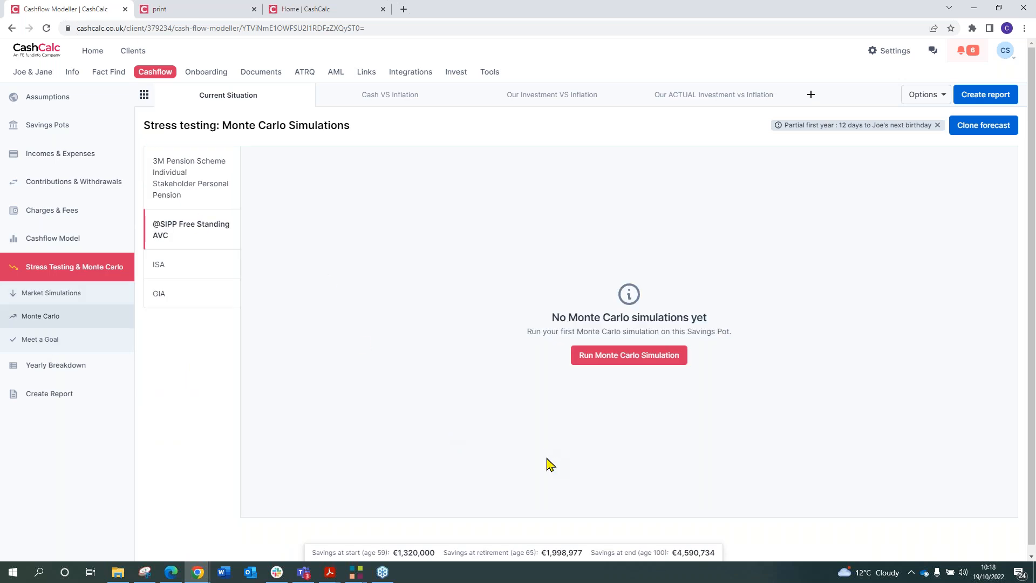
pyautogui.click(663, 359)
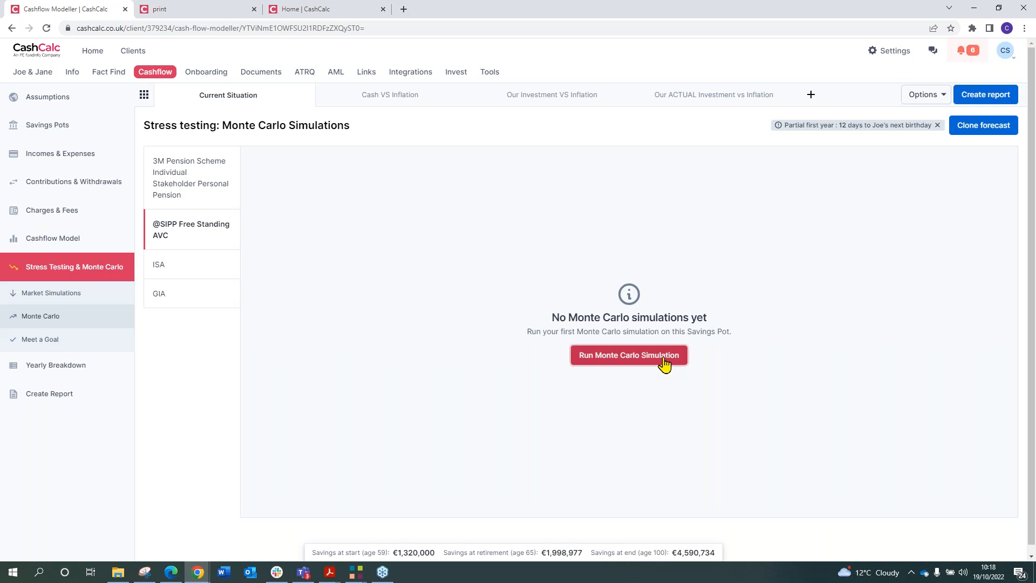
# Run 10,000 simulations with client risk profile 3 and the EValue Risk 3 Long Term (16+ Years) asset allocation.
pyautogui.click(240, 199)
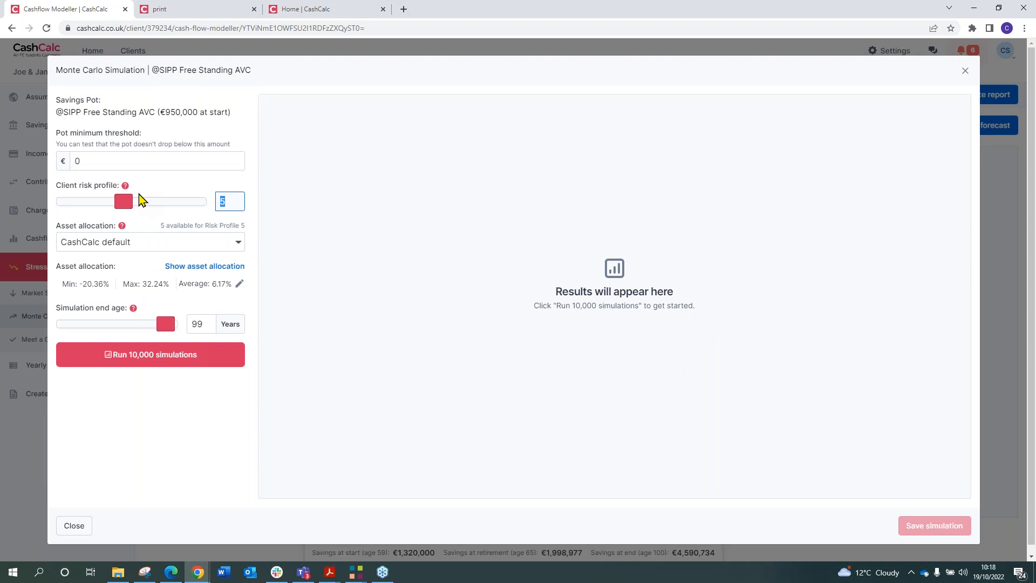
pyautogui.moveTo(140, 199); pyautogui.dragTo(95, 201)
pyautogui.click(135, 160)
pyautogui.click(181, 242)
pyautogui.click(156, 280)
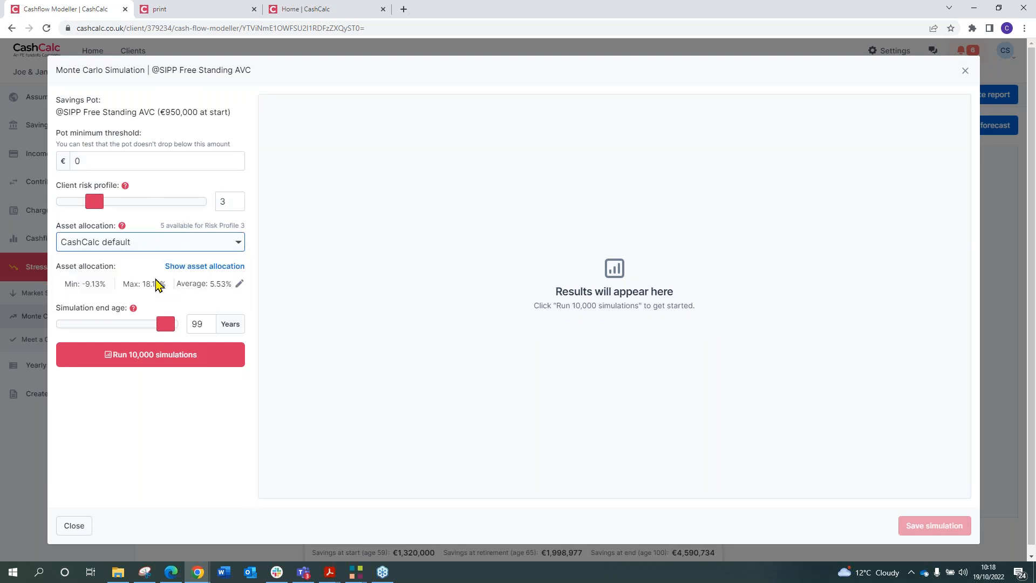
pyautogui.click(154, 360)
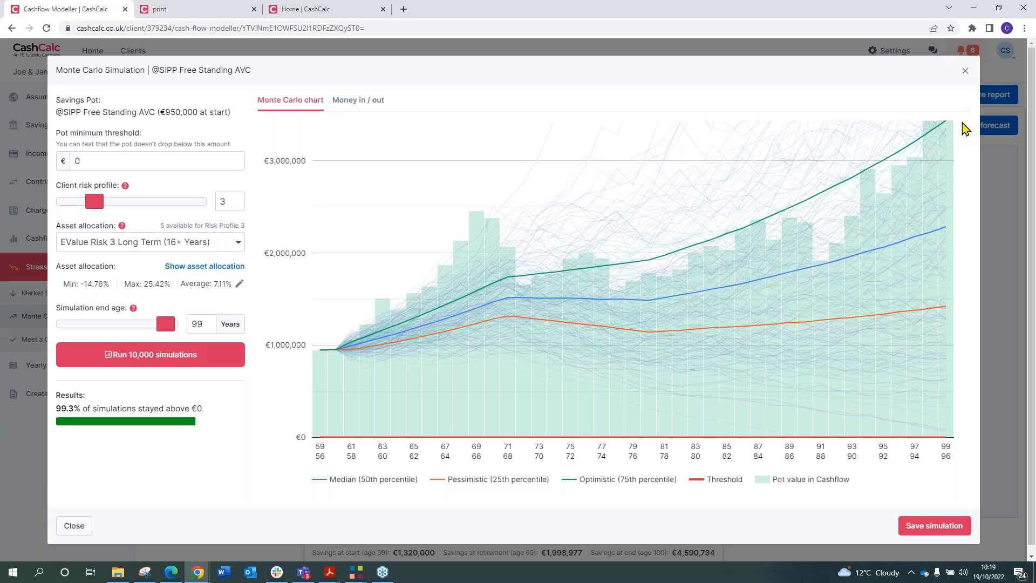
# Set the pot minimum threshold to €600,000, rerun the 10,000 simulations and save the simulation.
pyautogui.click(201, 161)
pyautogui.write('600000')
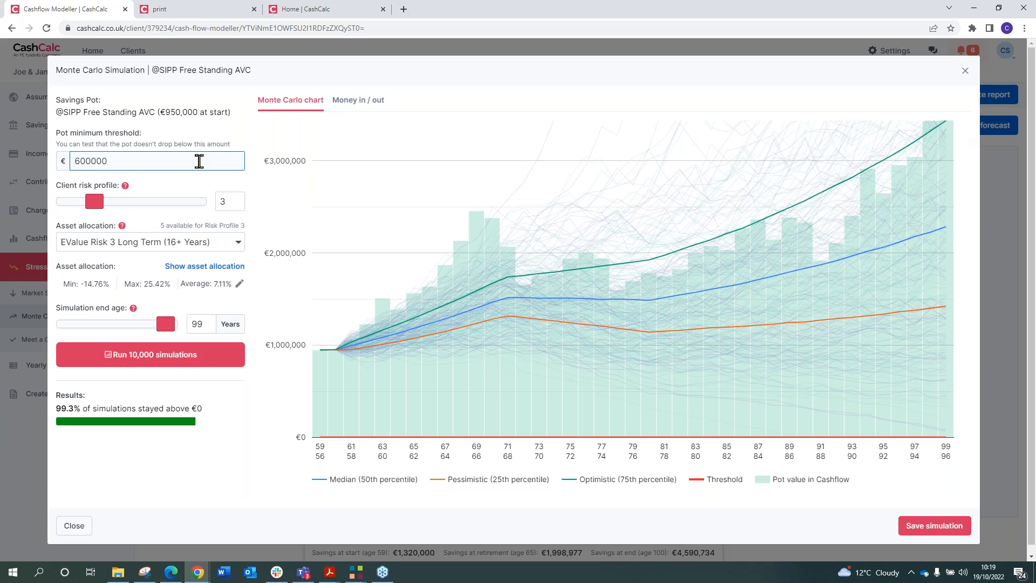
pyautogui.click(222, 359)
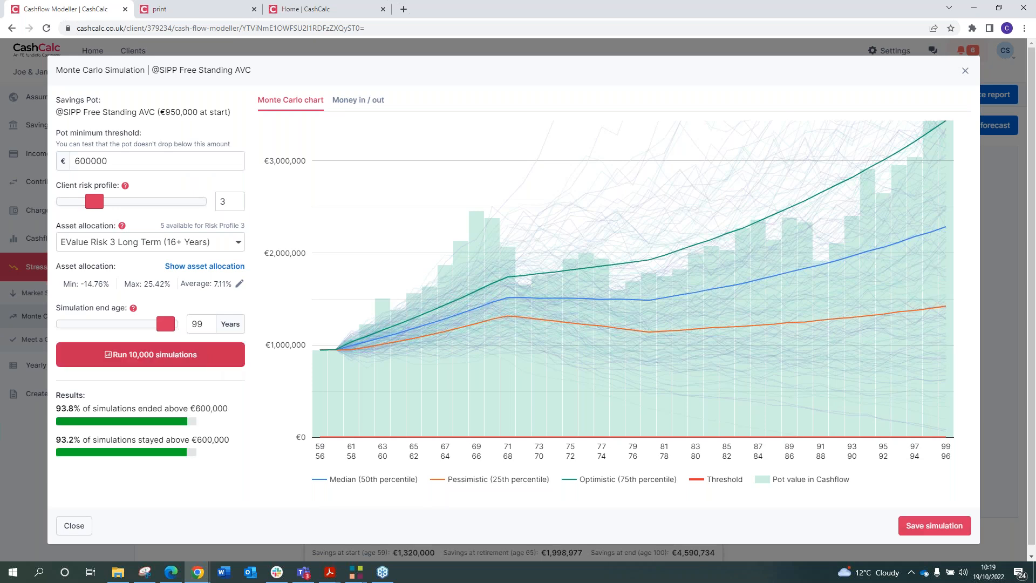
pyautogui.moveTo(56, 409); pyautogui.dragTo(82, 409)
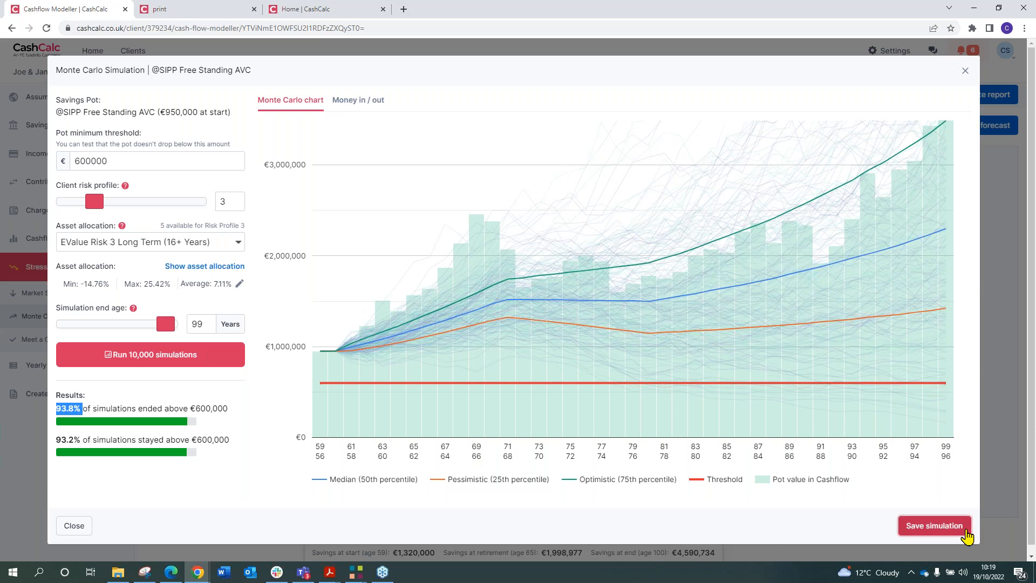
pyautogui.click(965, 532)
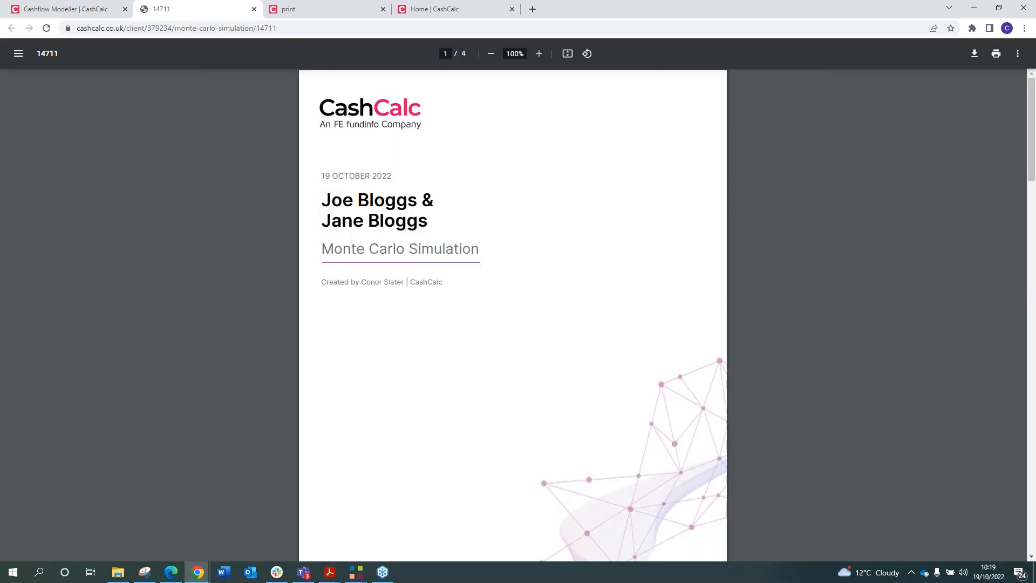
pyautogui.scroll(-10, 578, 251)
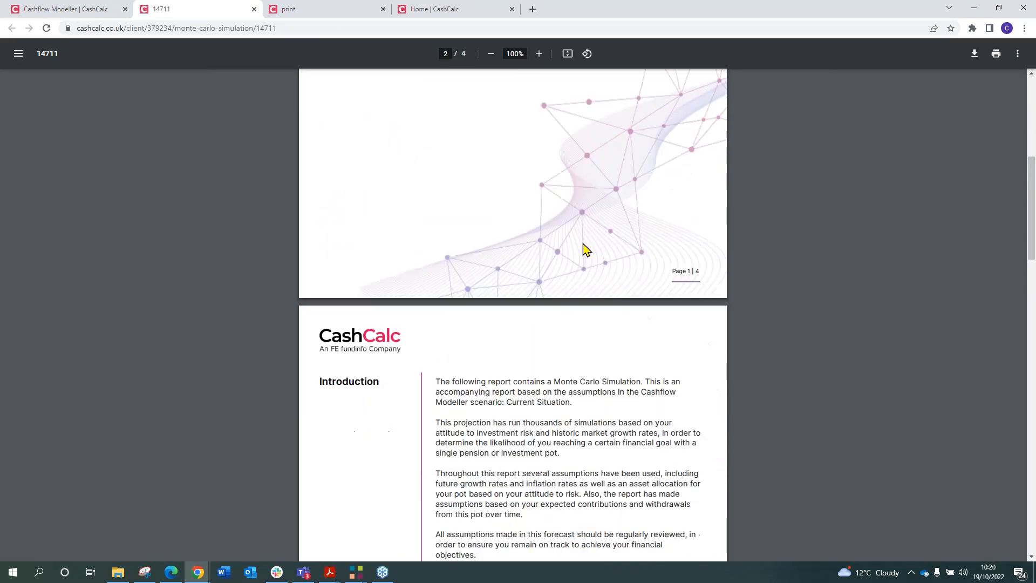
pyautogui.scroll(-19, 584, 249)
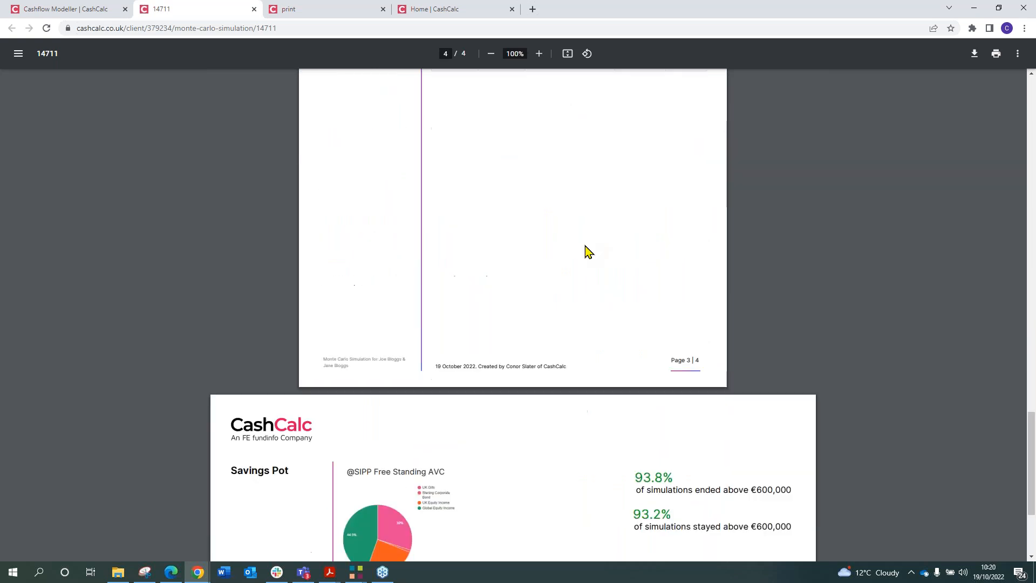
pyautogui.scroll(-3, 578, 264)
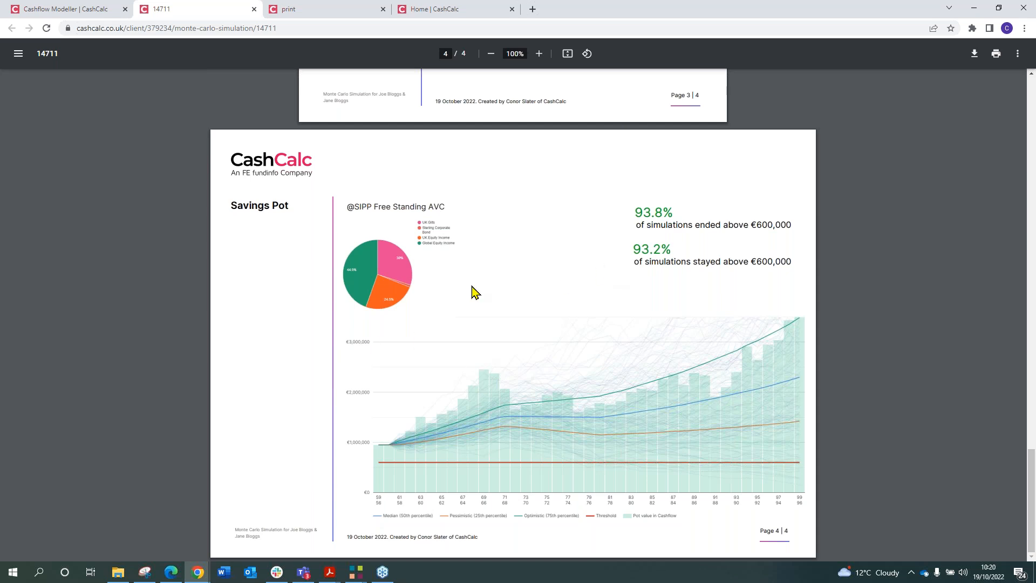
# Return to the Cashflow Modeller and examine the expanded November 2022 and 2025 rows of the yearly breakdown.
pyautogui.click(61, 8)
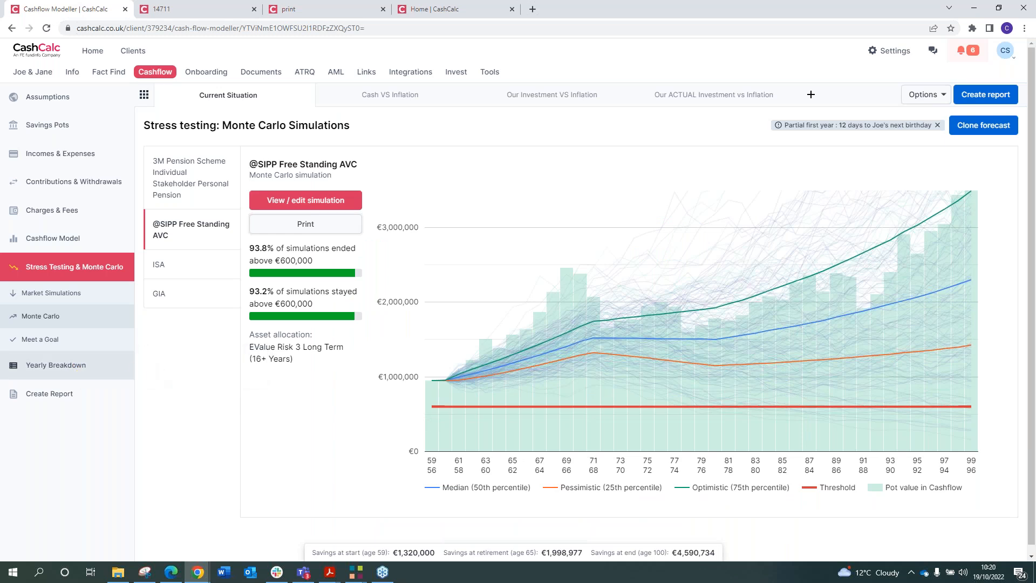
pyautogui.click(77, 365)
pyautogui.click(518, 257)
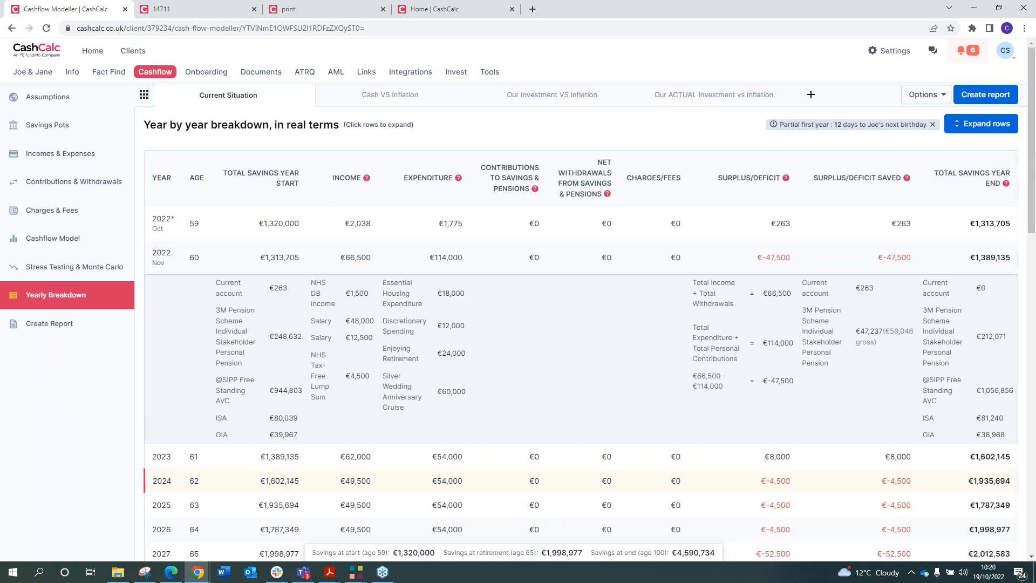
pyautogui.scroll(-2, 410, 381)
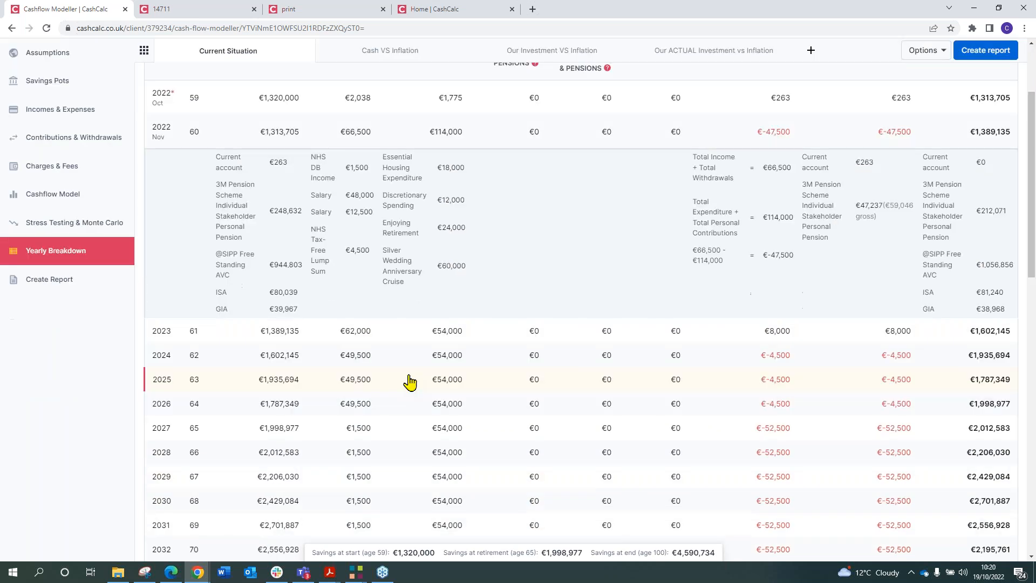
pyautogui.click(410, 382)
pyautogui.scroll(4, 157, 116)
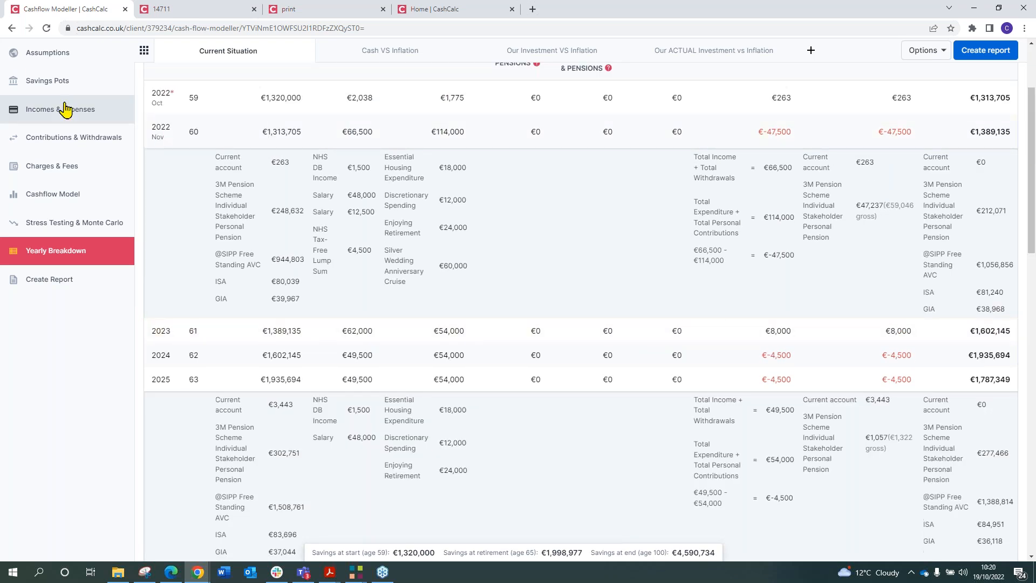
# Review the €48,000 salary under Incomes & Expenses, checking its ages, amount and edit settings without changing them.
pyautogui.click(64, 109)
pyautogui.moveTo(144, 186); pyautogui.dragTo(224, 190)
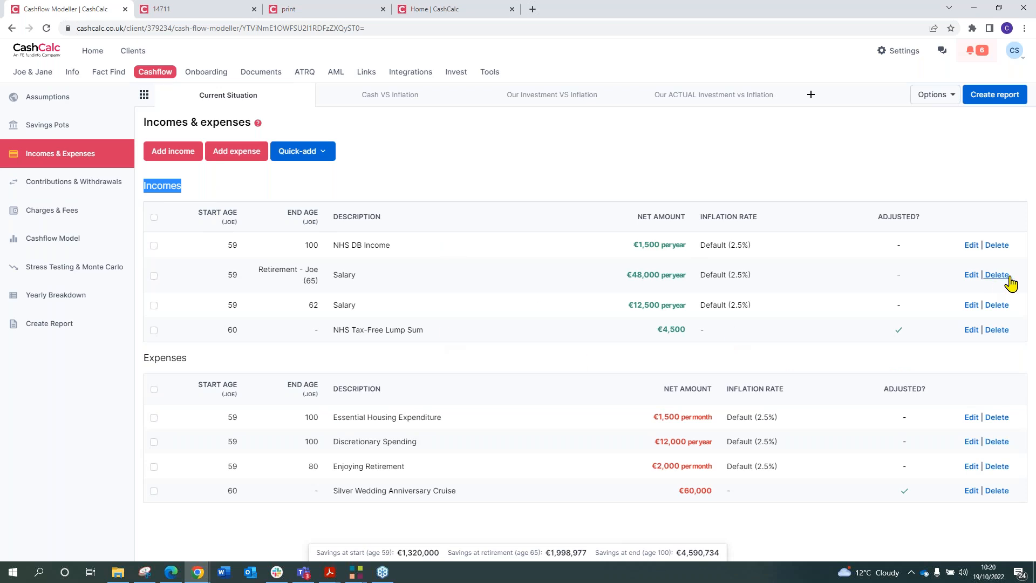
pyautogui.doubleClick(237, 278)
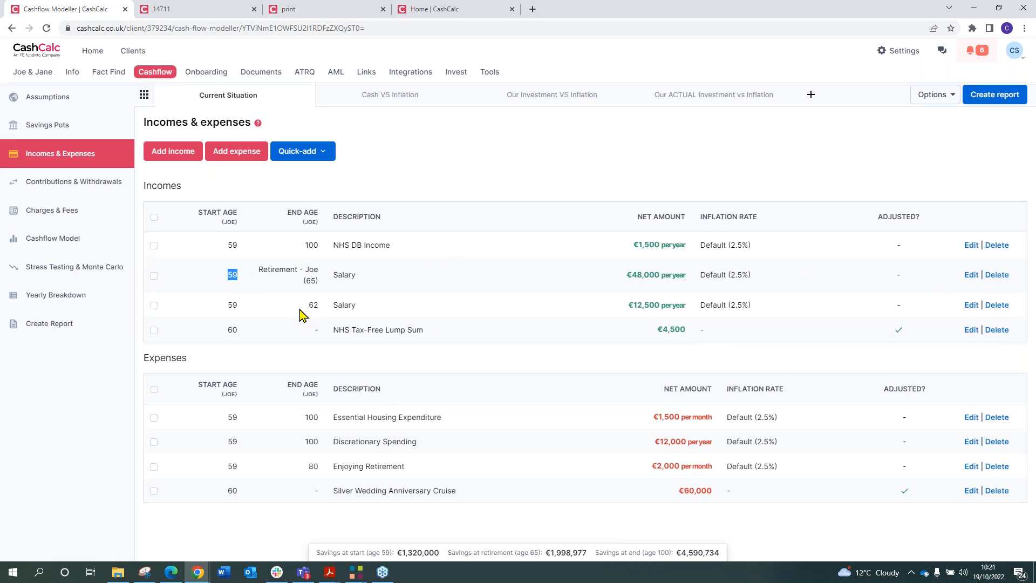
pyautogui.tripleClick(300, 270)
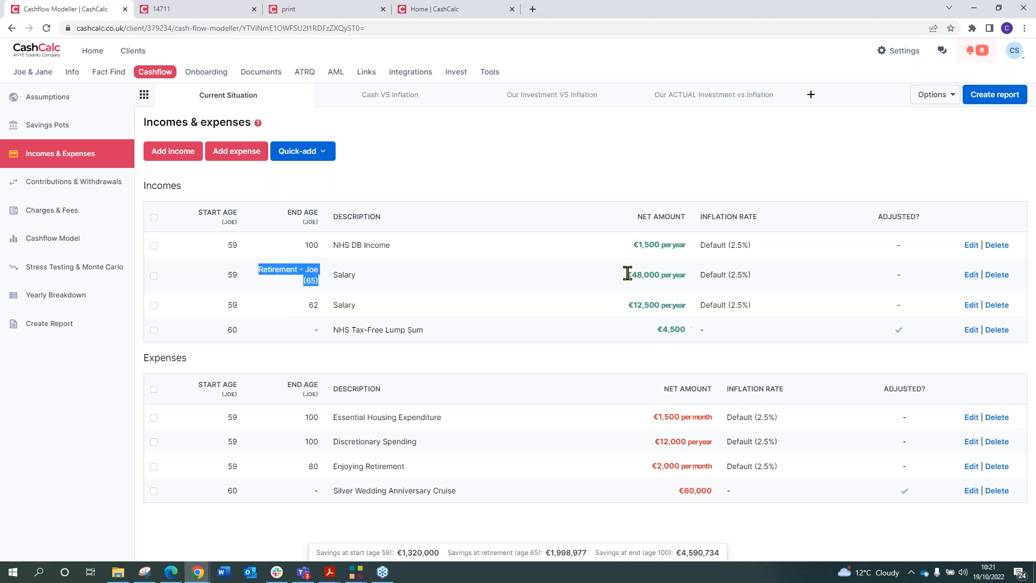
pyautogui.moveTo(628, 273); pyautogui.dragTo(687, 275)
pyautogui.click(969, 279)
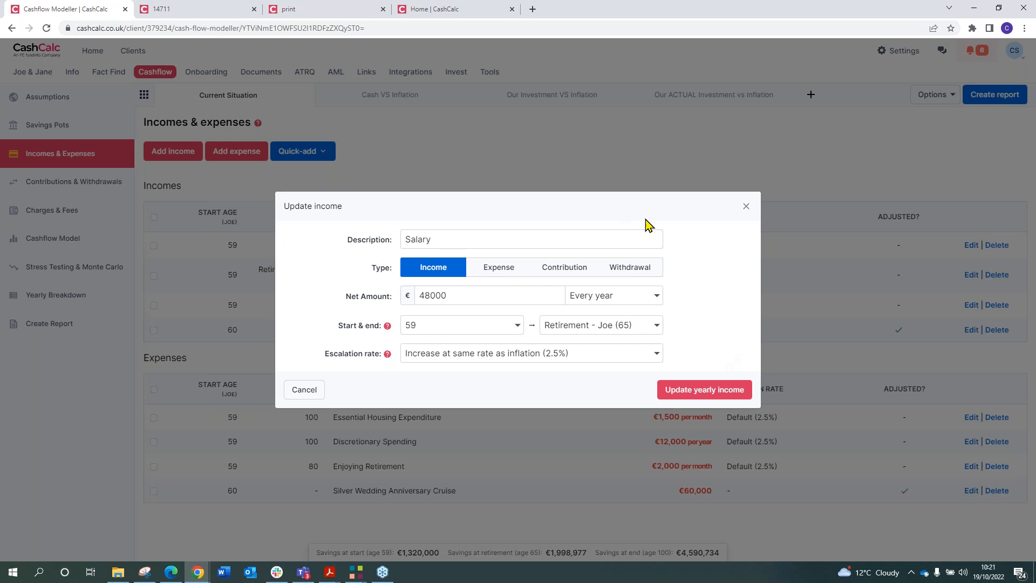
pyautogui.click(747, 207)
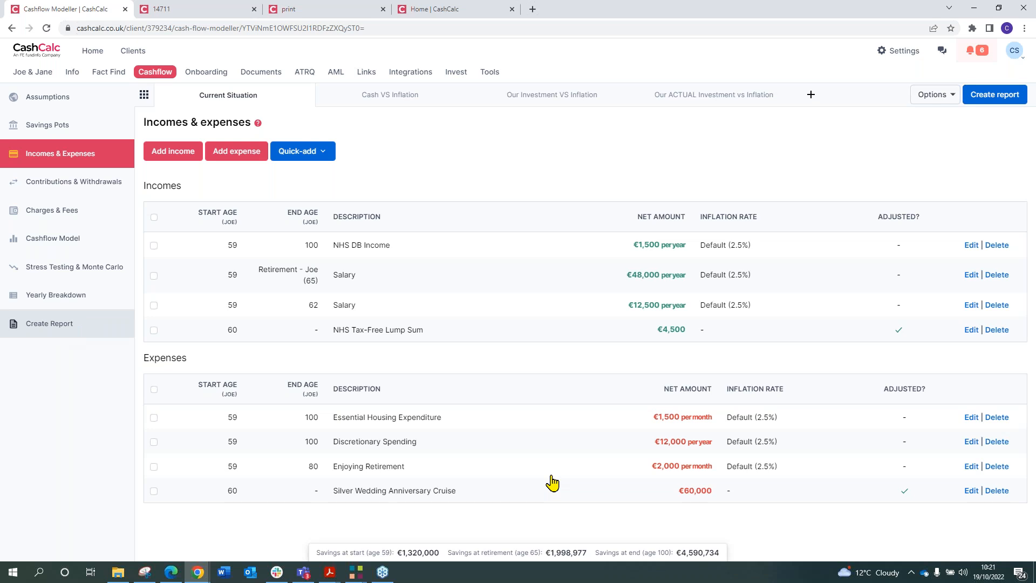
# Create a PDF report covering all four forecasts and look through its first pages.
pyautogui.click(49, 324)
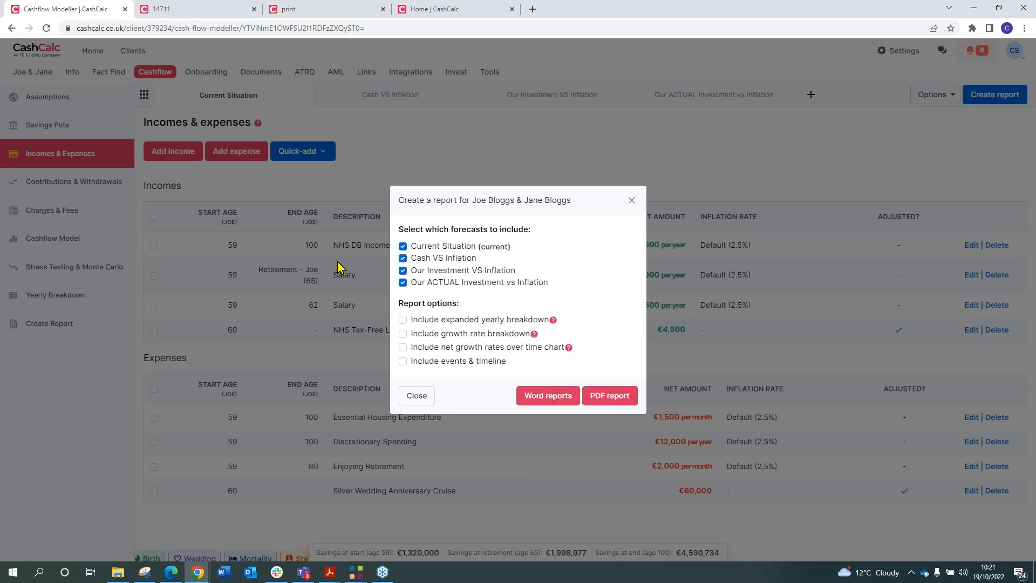
pyautogui.click(621, 402)
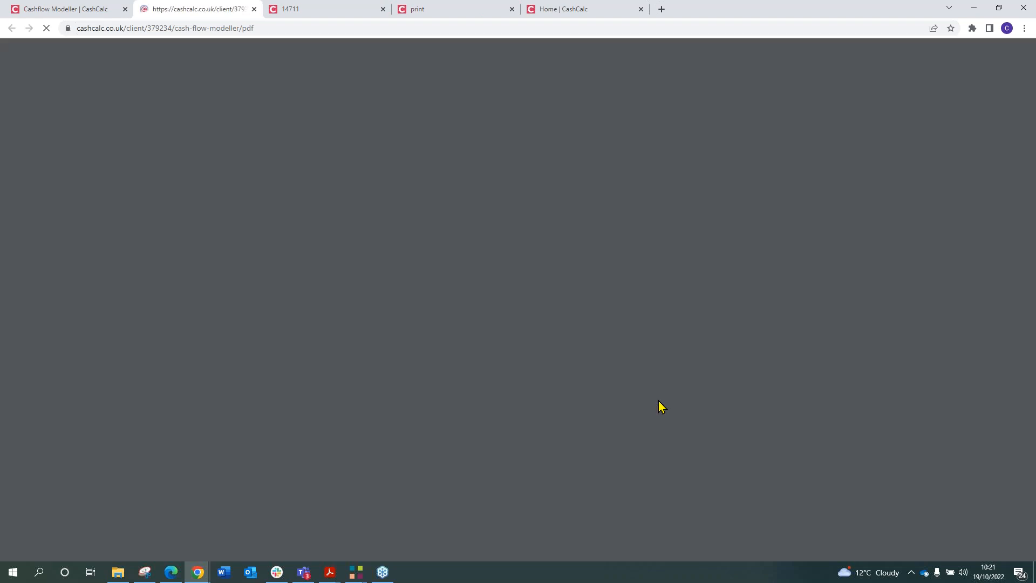
pyautogui.scroll(-7, 656, 395)
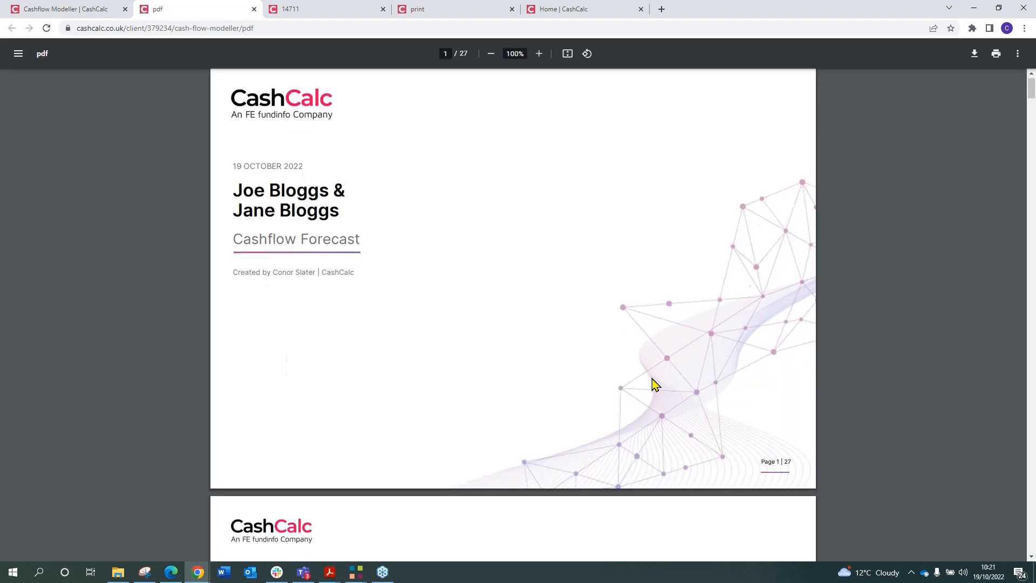
# Read through the PDF report's Current Situation assumptions, savings pots, incomes, Cashflow Forecast and Savings Over Time pages.
pyautogui.scroll(-6, 513, 315)
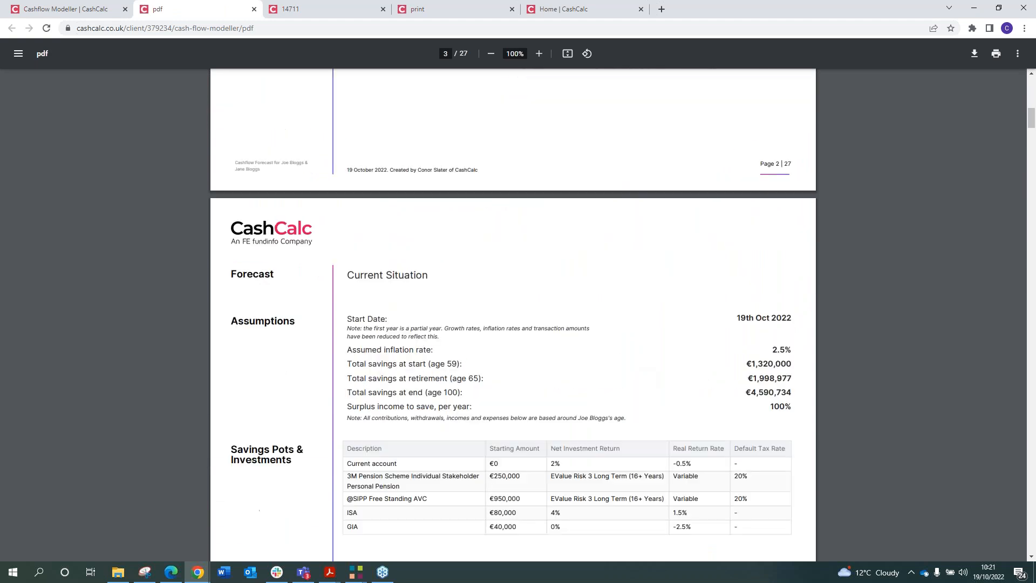
pyautogui.scroll(-9, 480, 256)
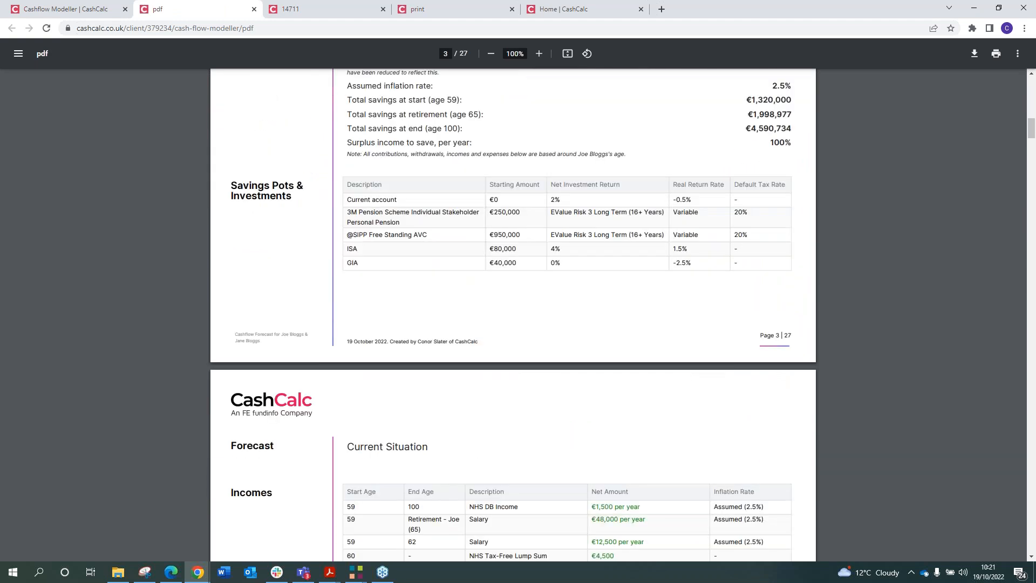
pyautogui.scroll(-9, 593, 270)
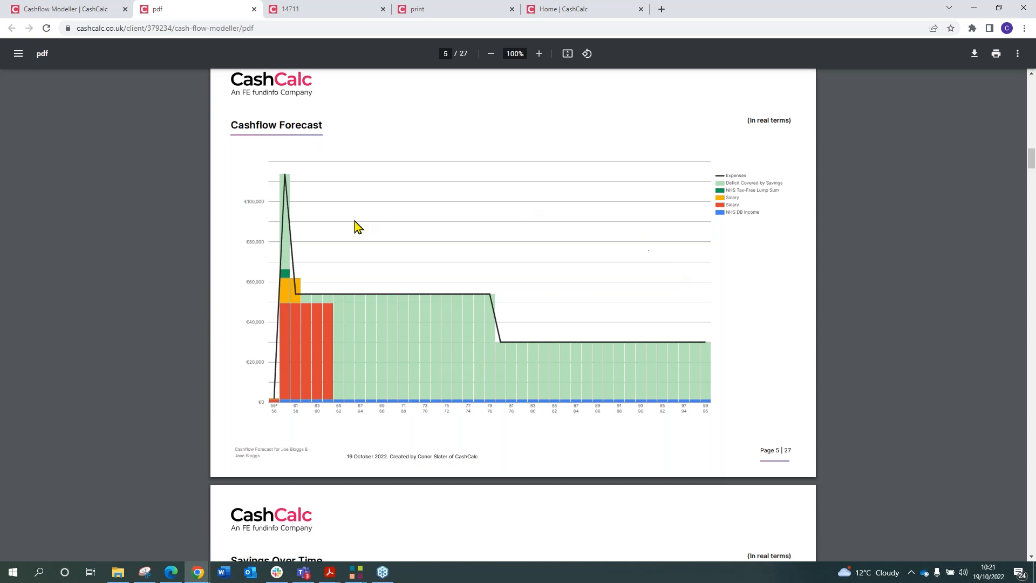
pyautogui.scroll(-1, 367, 221)
pyautogui.scroll(-7, 356, 224)
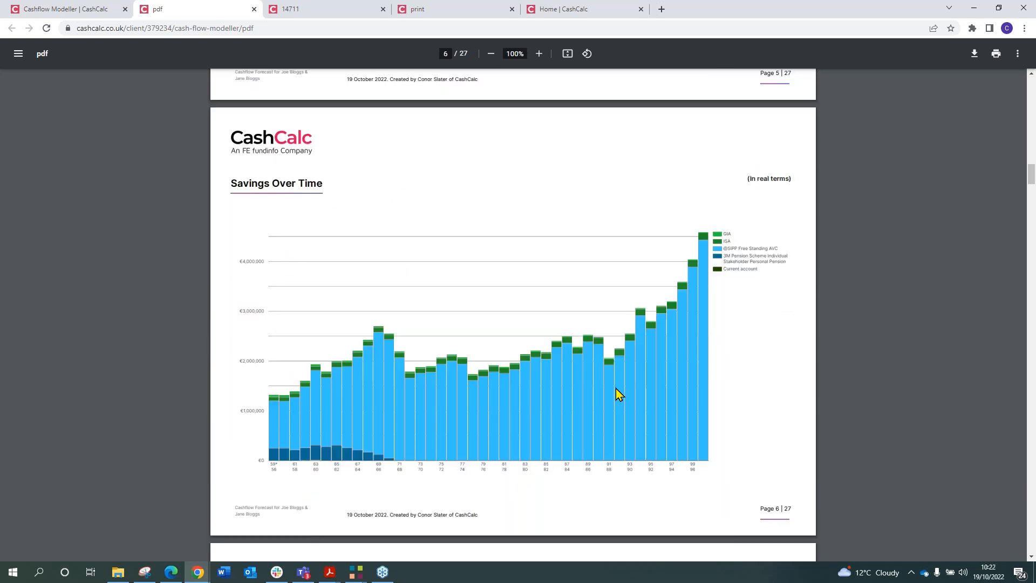
# Return to the Cashflow Modeller, begin a new charge under Charges & Fees and review its amount, percentage and savings pot options.
pyautogui.click(86, 8)
pyautogui.click(632, 201)
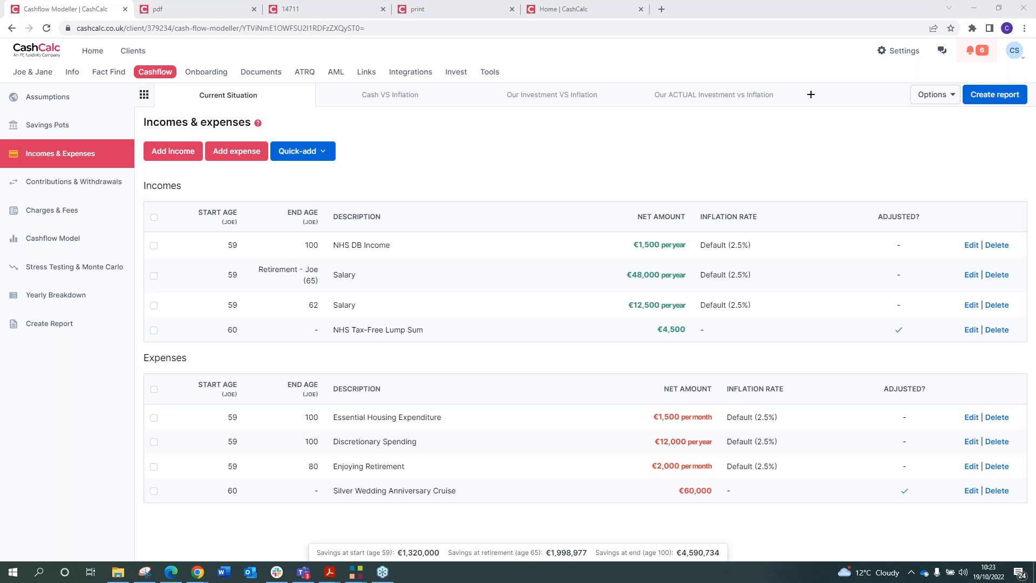
pyautogui.click(90, 217)
pyautogui.click(199, 157)
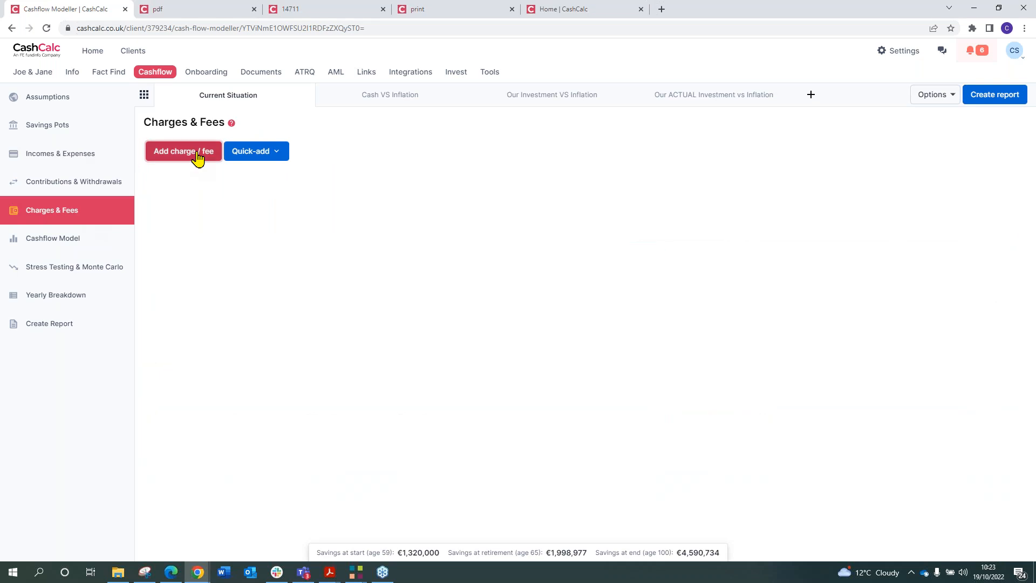
pyautogui.click(428, 272)
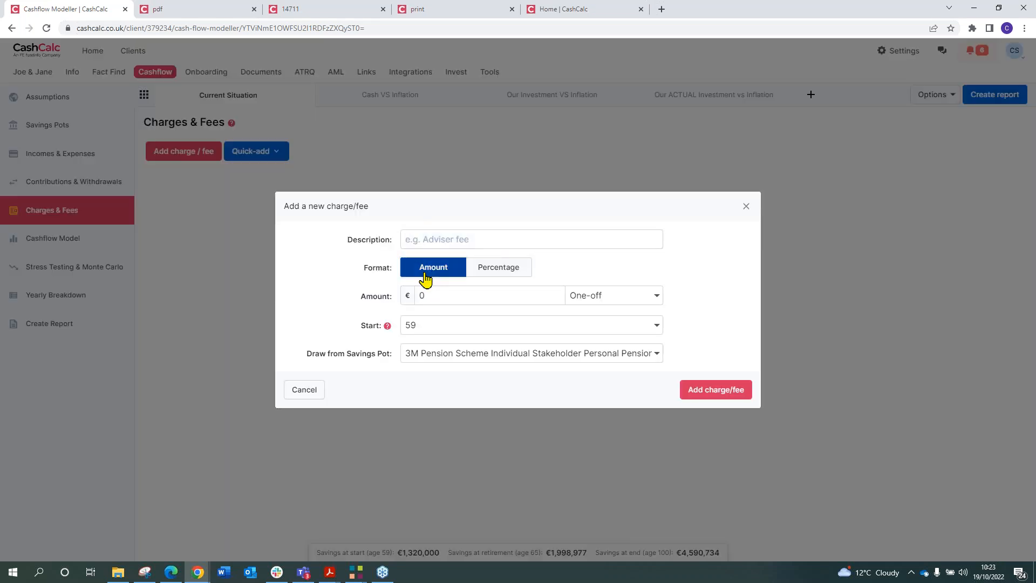
pyautogui.click(519, 275)
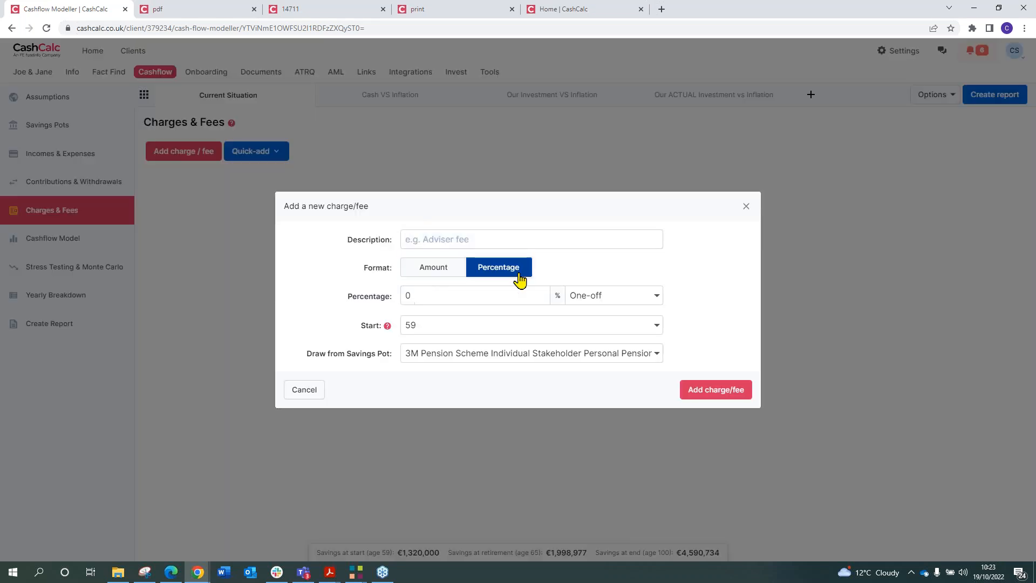
pyautogui.click(423, 274)
pyautogui.click(459, 356)
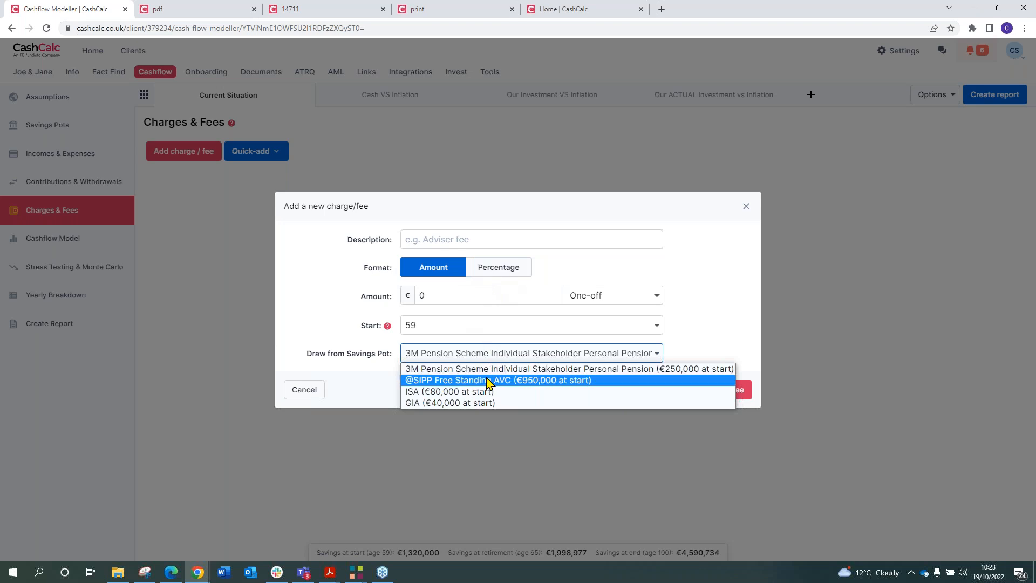
pyautogui.click(495, 352)
# Set the new charge to 0.2 percent every year, ending at age 100.
pyautogui.click(510, 272)
pyautogui.click(488, 245)
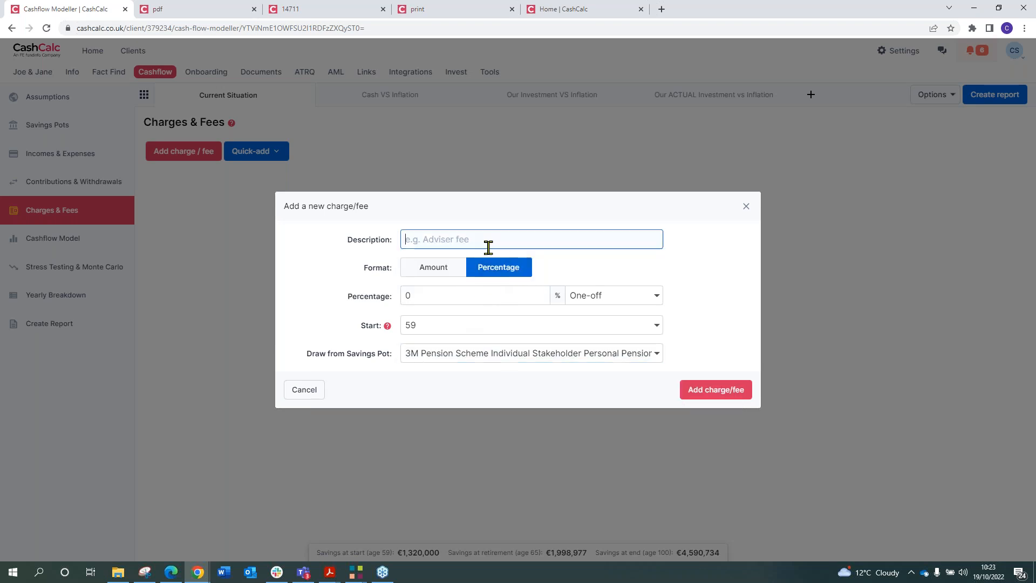
pyautogui.click(436, 294)
pyautogui.write('0.5')
pyautogui.click(602, 295)
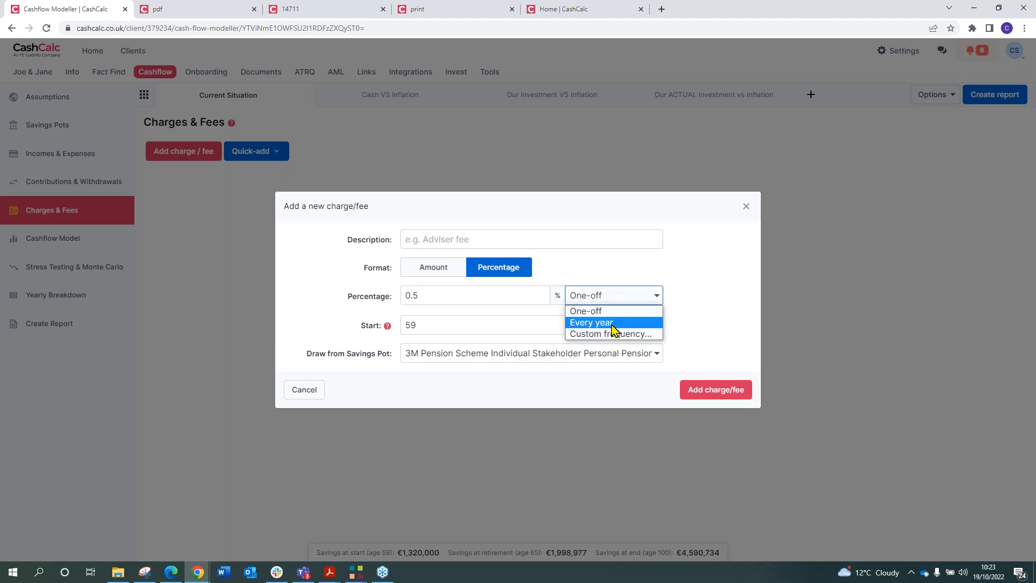
pyautogui.click(592, 323)
pyautogui.click(447, 294)
pyautogui.press('BackSpace')
pyautogui.write('2')
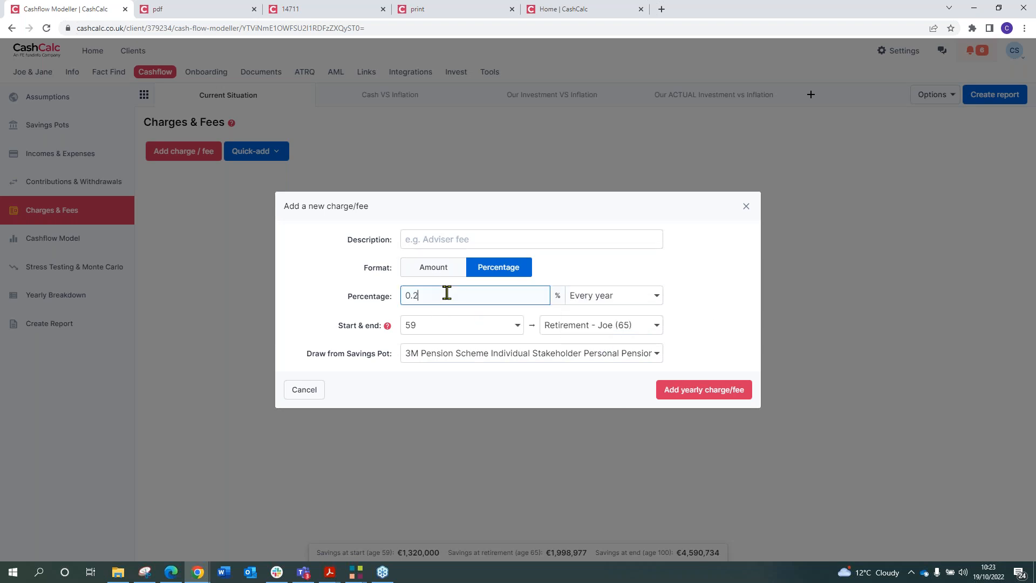
pyautogui.click(608, 327)
pyautogui.scroll(-5, 590, 284)
pyautogui.click(589, 305)
# Describe the charge as "Adivser Charges" and add it to the Current Situation forecast.
pyautogui.click(437, 237)
pyautogui.write('A')
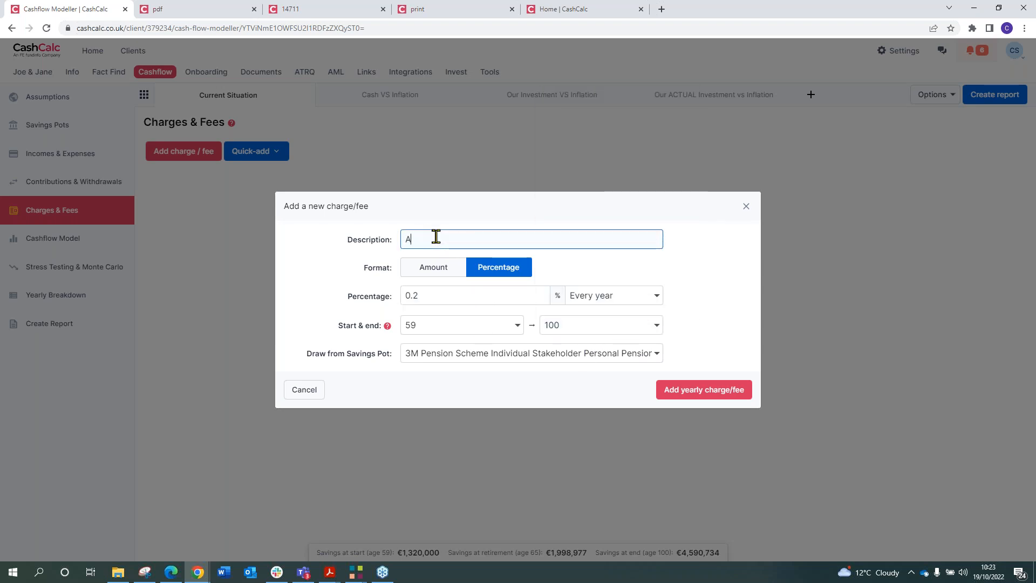
pyautogui.write('divser Charges')
pyautogui.click(705, 402)
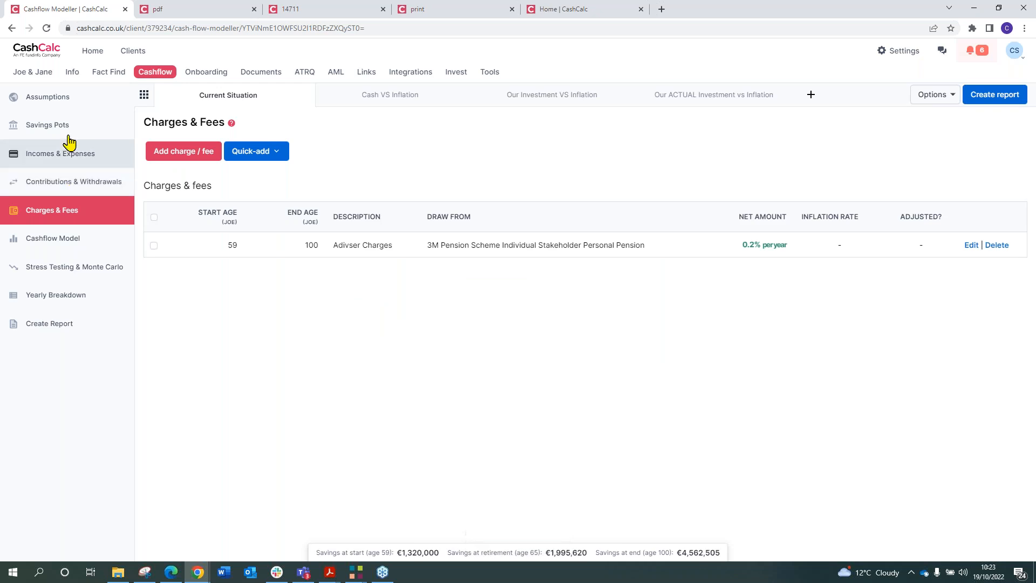
# Examine the Cashflow Model's Money in vs. Money out and Savings over time charts.
pyautogui.click(83, 250)
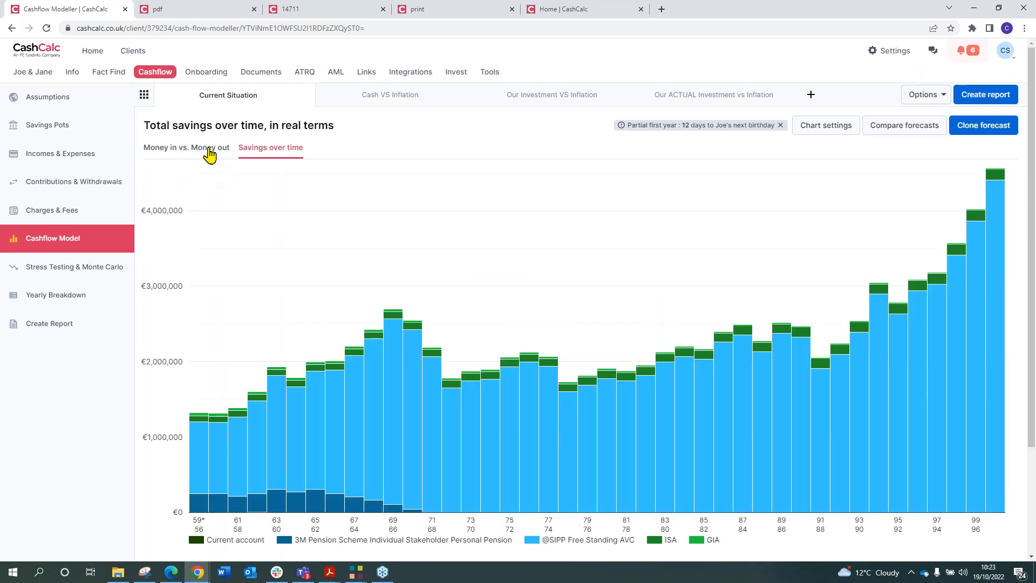
pyautogui.click(210, 152)
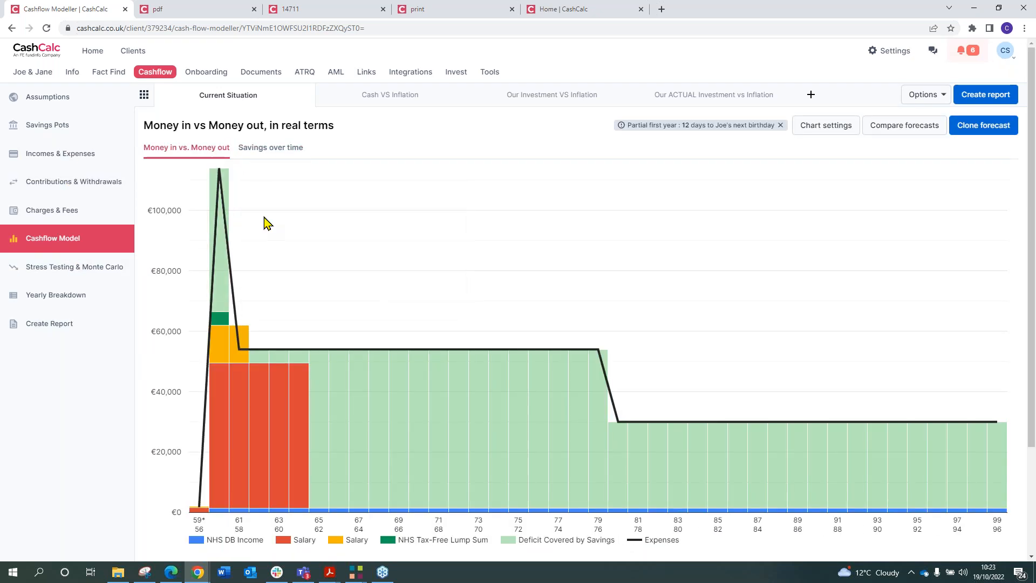
pyautogui.click(267, 151)
# Draft a new percentage withdrawal of 5 percent described as "ARF" under Contributions & Withdrawals.
pyautogui.click(111, 184)
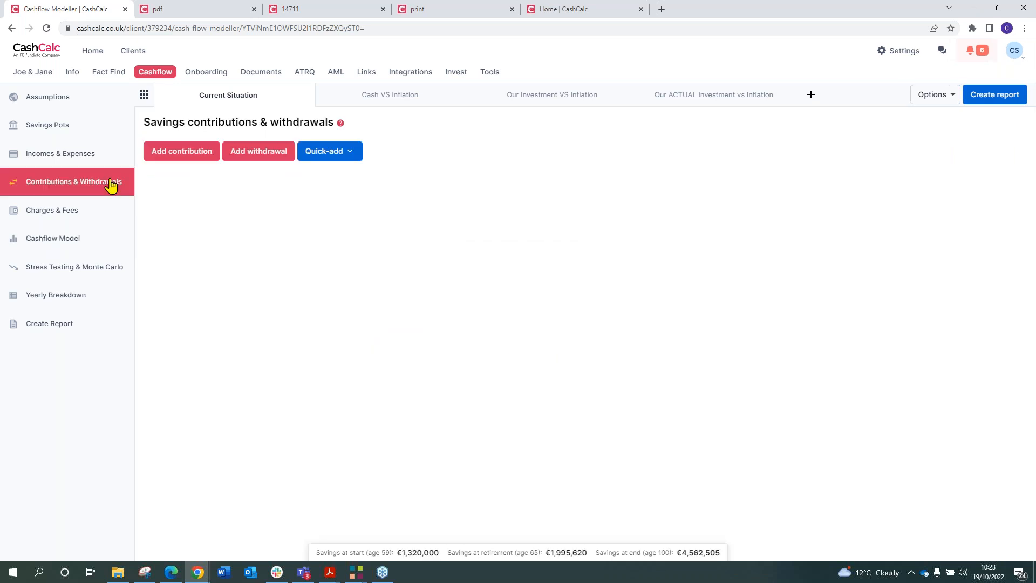
pyautogui.click(259, 152)
pyautogui.click(499, 243)
pyautogui.click(474, 268)
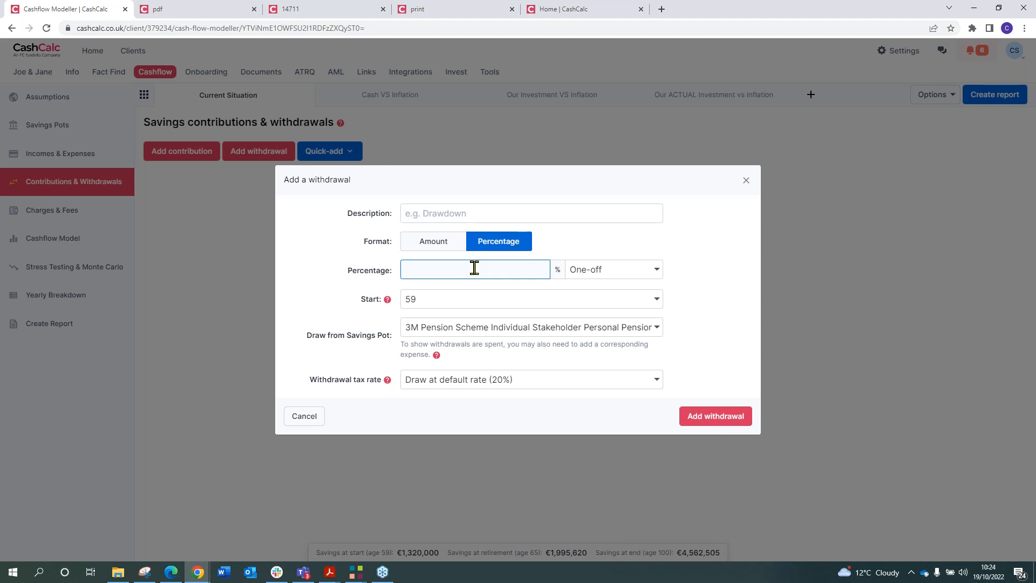
pyautogui.write('5')
pyautogui.click(505, 216)
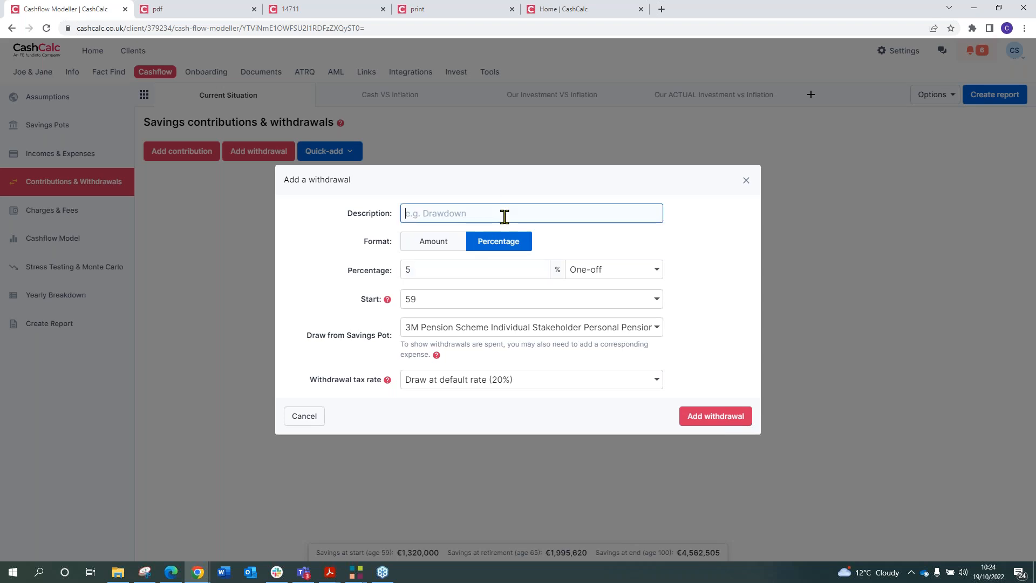
pyautogui.write('ARF')
pyautogui.click(537, 326)
pyautogui.click(664, 355)
pyautogui.click(563, 380)
pyautogui.click(532, 406)
pyautogui.click(618, 377)
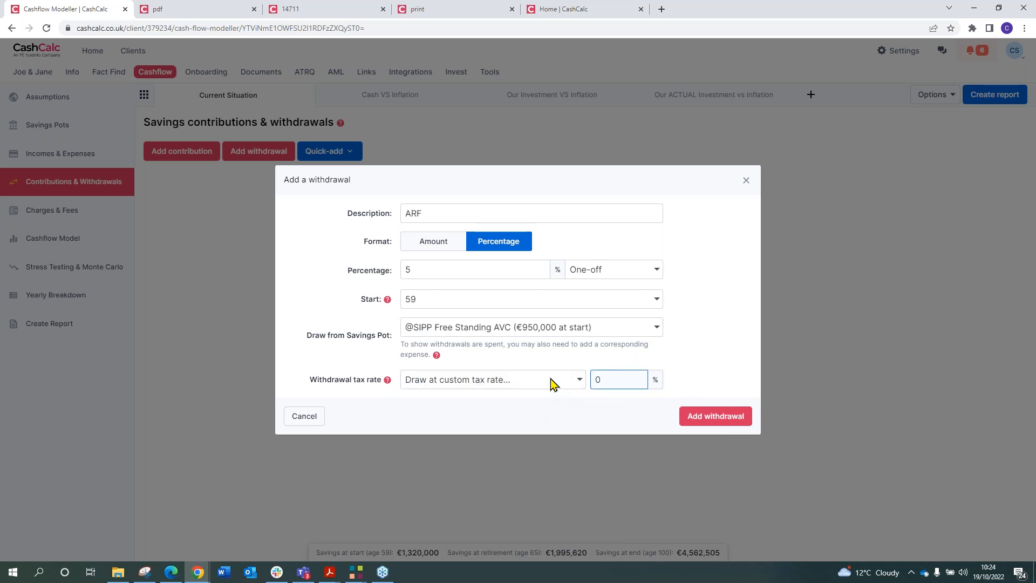
pyautogui.click(708, 333)
pyautogui.click(746, 181)
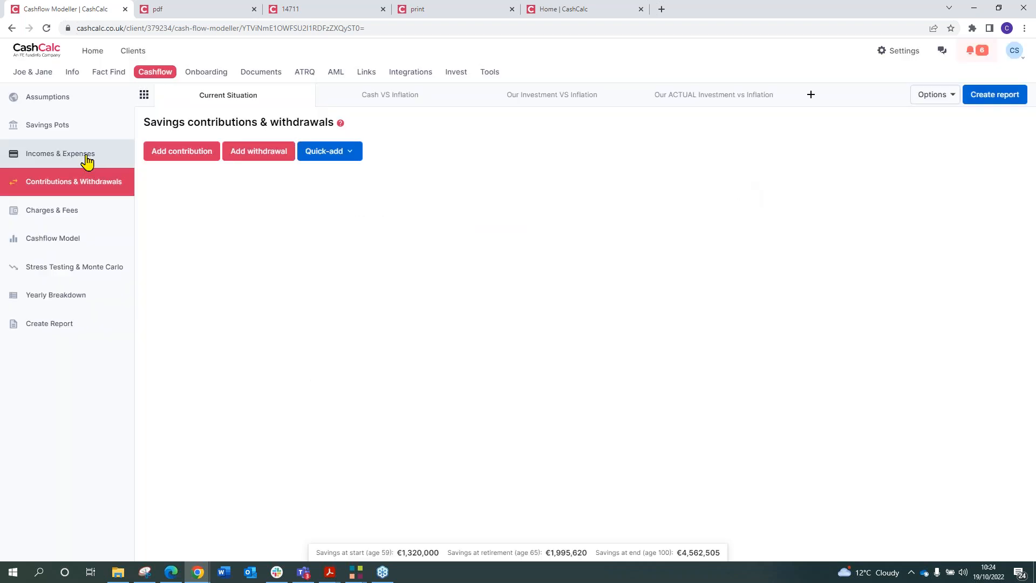
# Draft a new income described as "DB INCOME" with a net amount of €2000 under Incomes & Expenses.
pyautogui.click(86, 158)
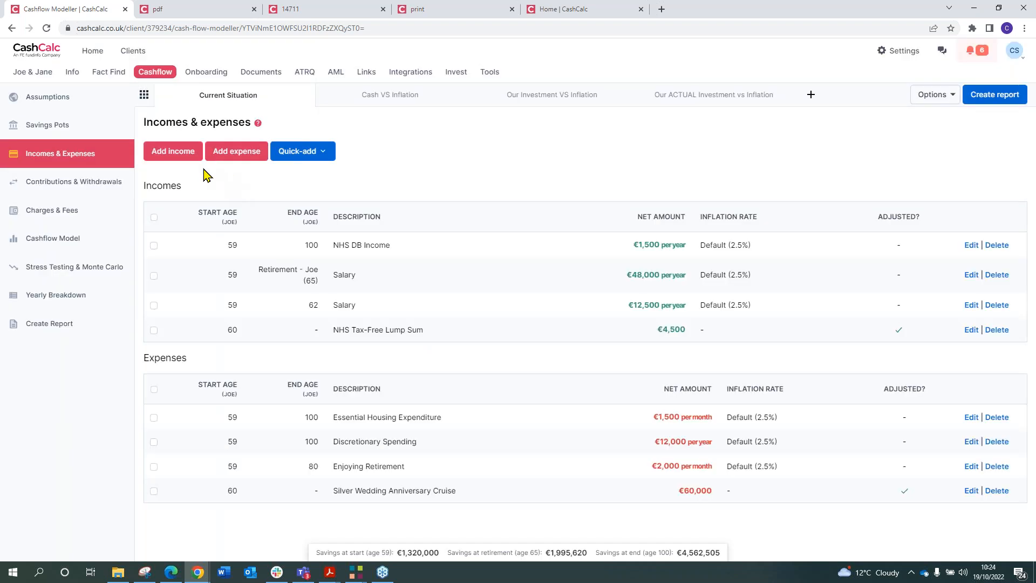
pyautogui.click(179, 155)
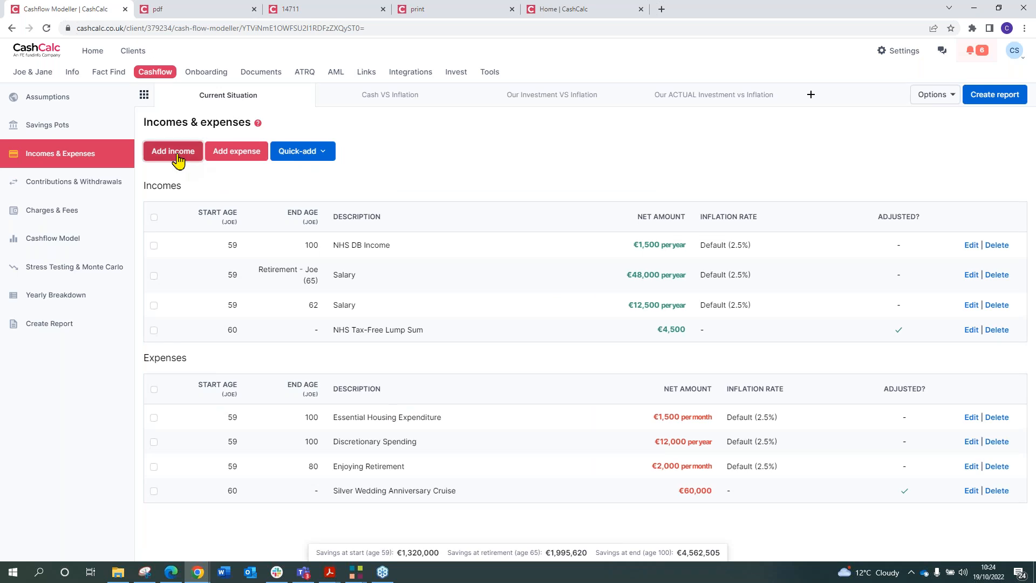
pyautogui.write('DB IN')
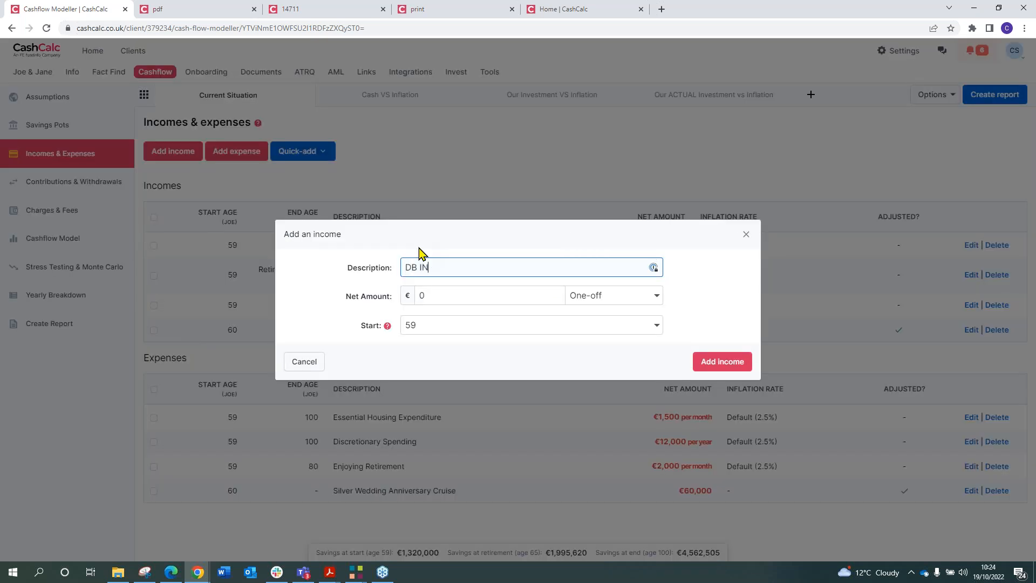
pyautogui.write('COME')
pyautogui.click(468, 301)
pyautogui.write('2000')
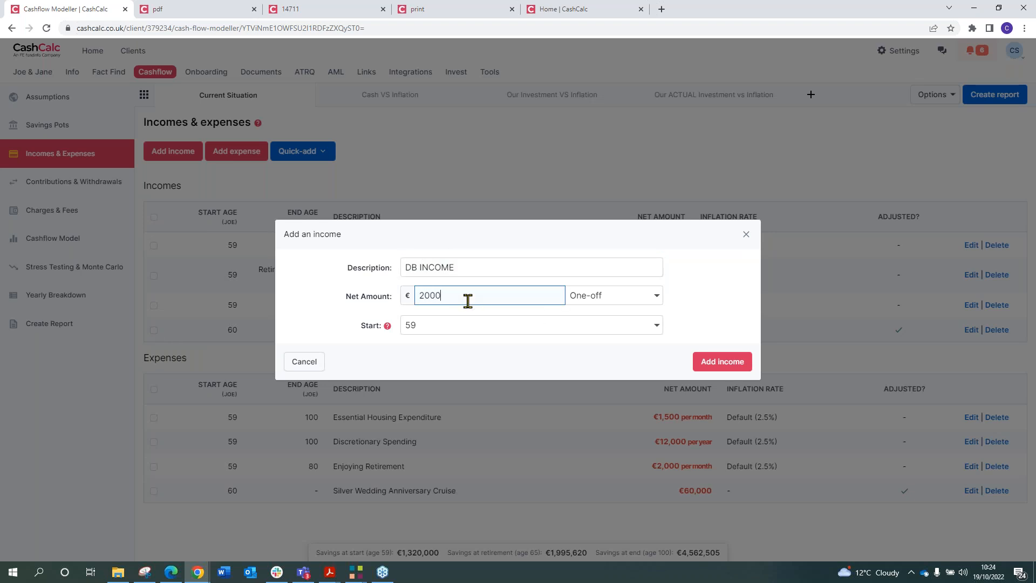
# Make the DB INCOME yearly from Retirement - Joe (65) to age 100, and discard the draft.
pyautogui.click(613, 295)
pyautogui.click(623, 343)
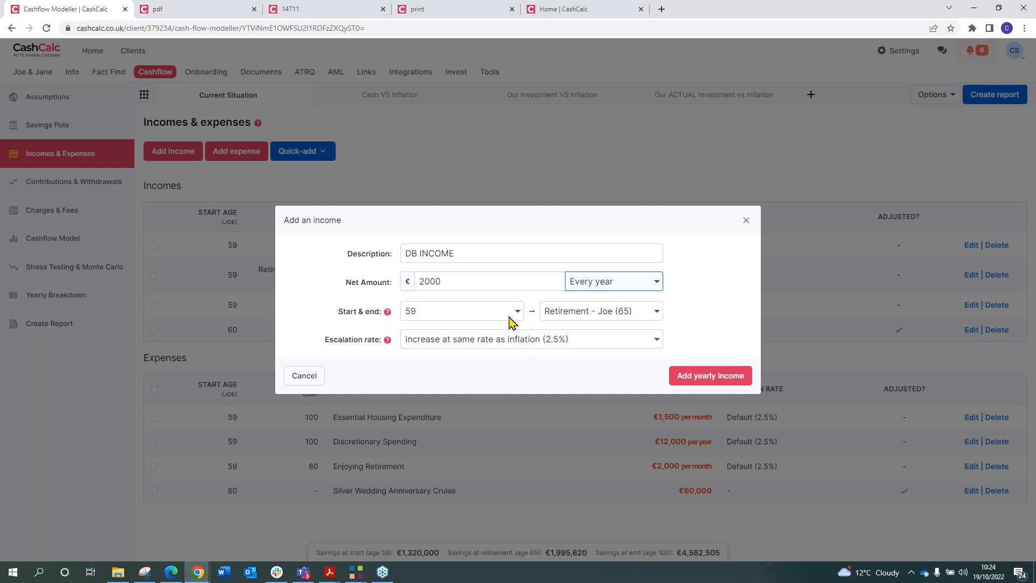
pyautogui.click(458, 317)
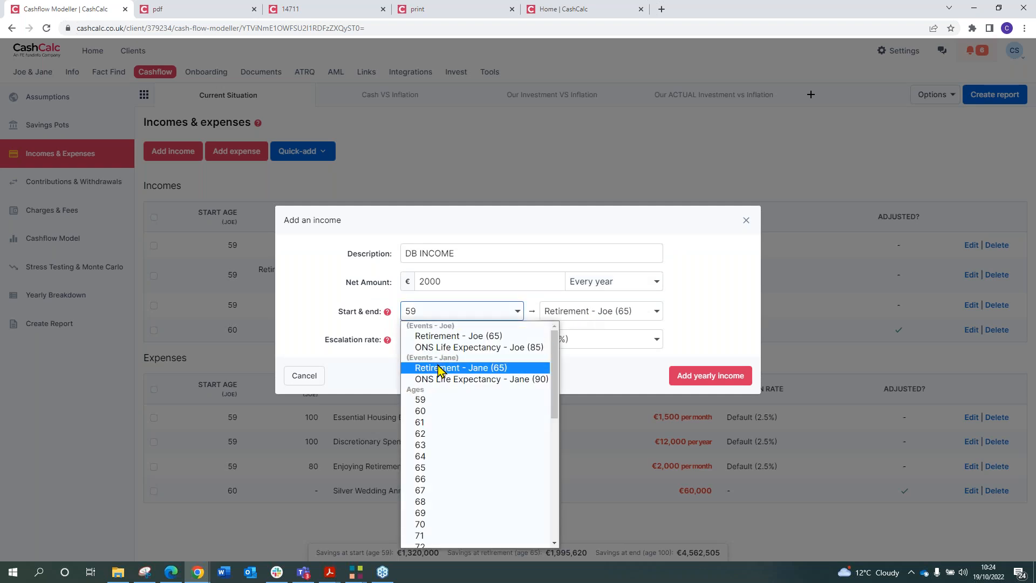
pyautogui.click(468, 340)
pyautogui.click(599, 300)
pyautogui.scroll(-6, 588, 348)
pyautogui.click(556, 529)
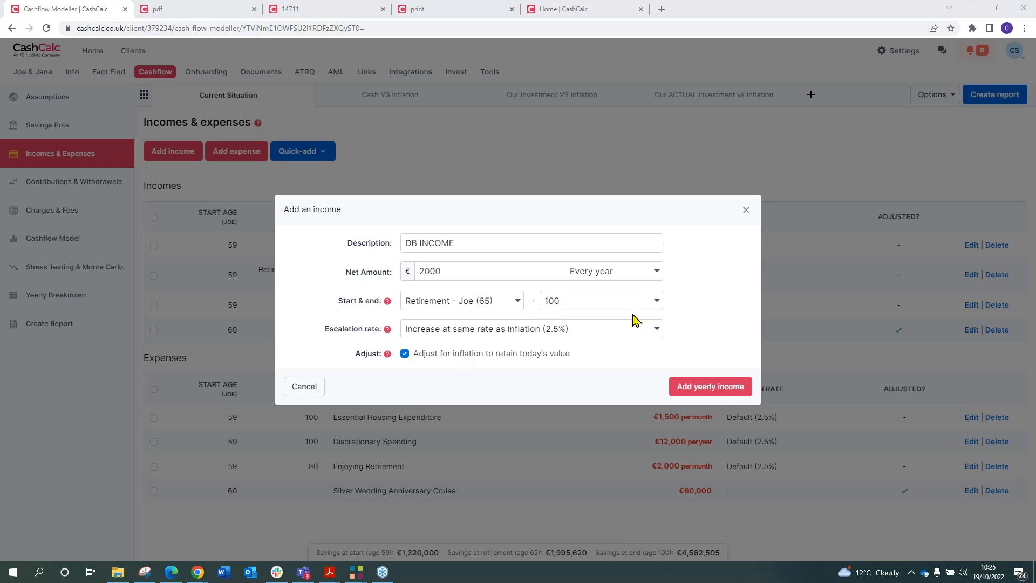
pyautogui.click(747, 210)
# Draft another withdrawal with a custom tax rate of 20 percent and close it without adding it.
pyautogui.click(62, 179)
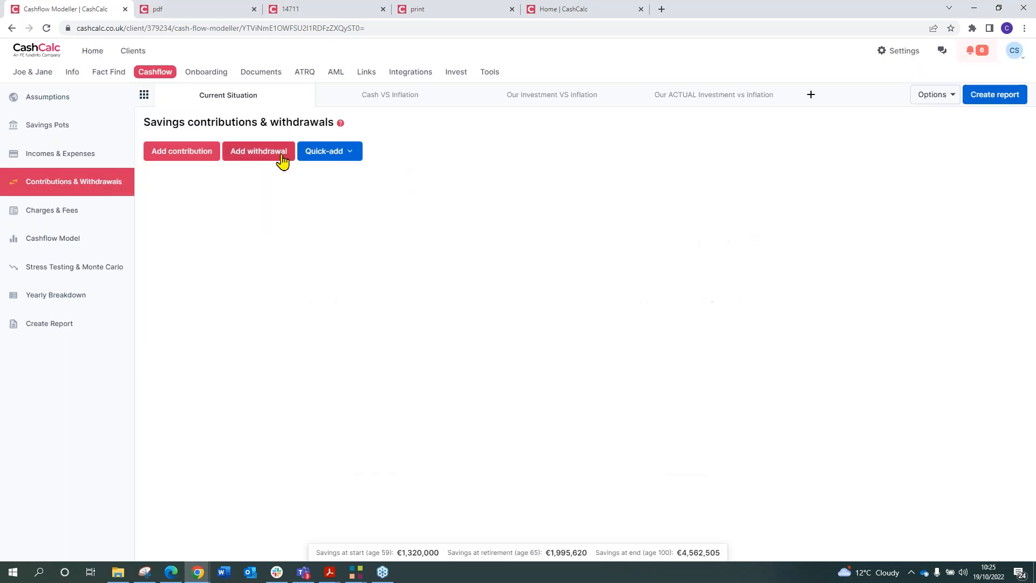
pyautogui.click(244, 157)
pyautogui.click(539, 378)
pyautogui.click(532, 408)
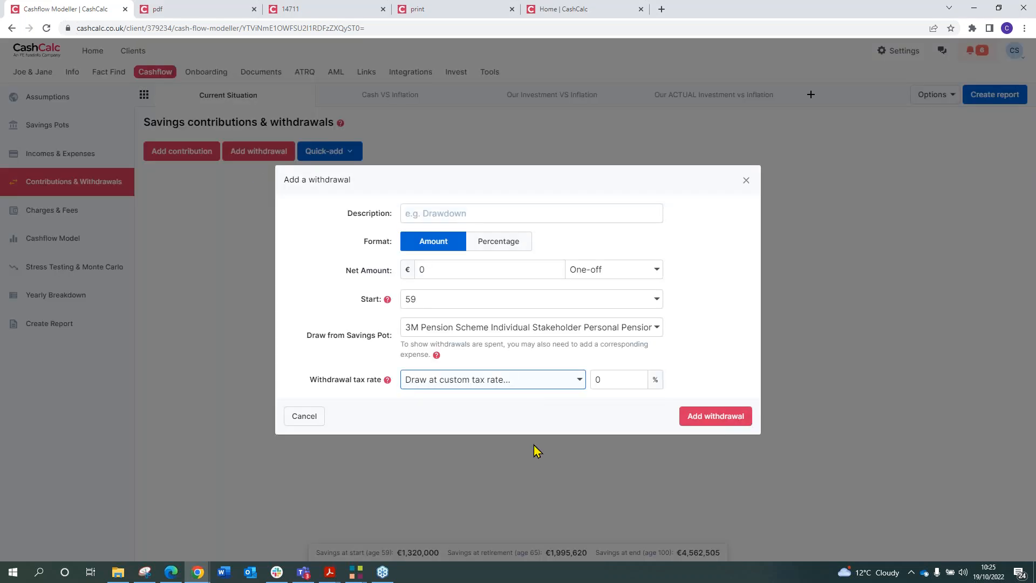
pyautogui.click(627, 381)
pyautogui.press('BackSpace')
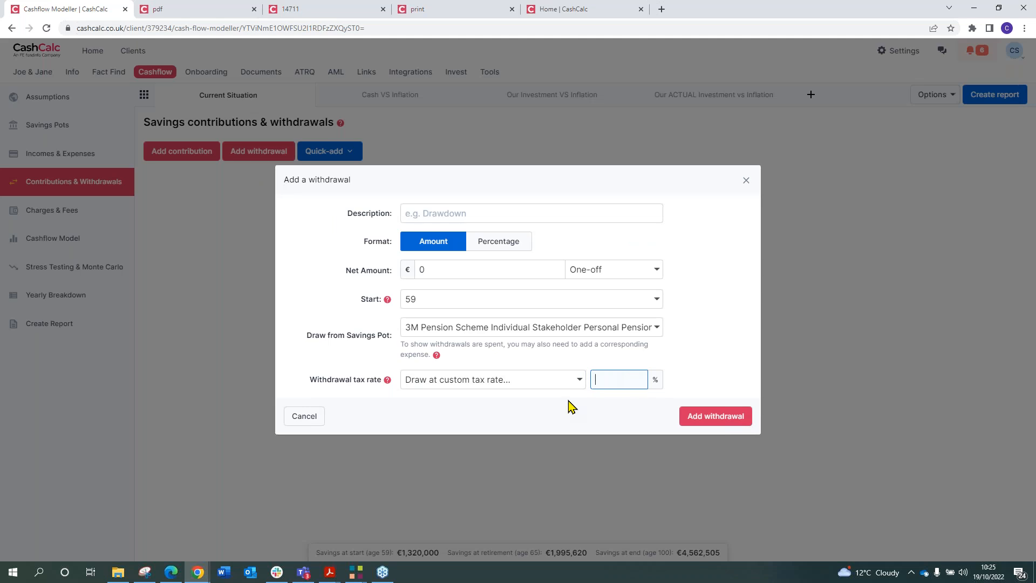
pyautogui.write('20')
pyautogui.click(746, 180)
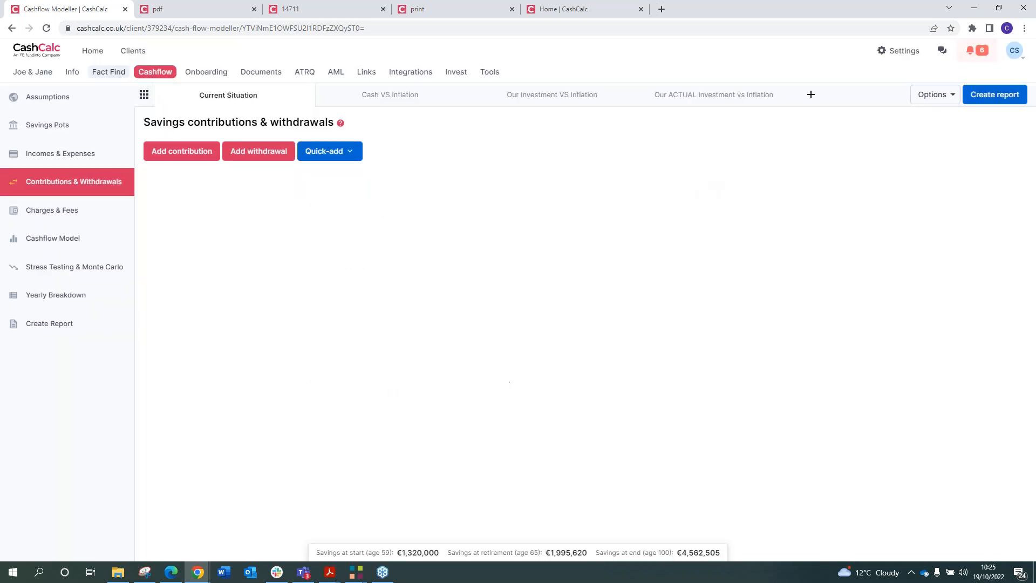
# Review the ISA and 3M Pension Scheme savings pot settings, including the pension withdrawal tax rate, without changing them.
pyautogui.click(81, 124)
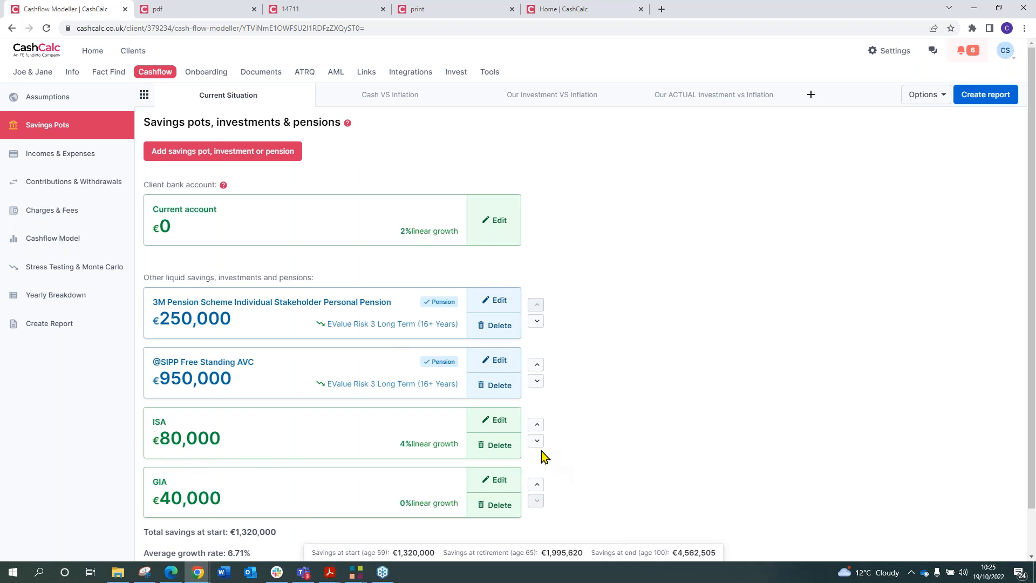
pyautogui.click(505, 418)
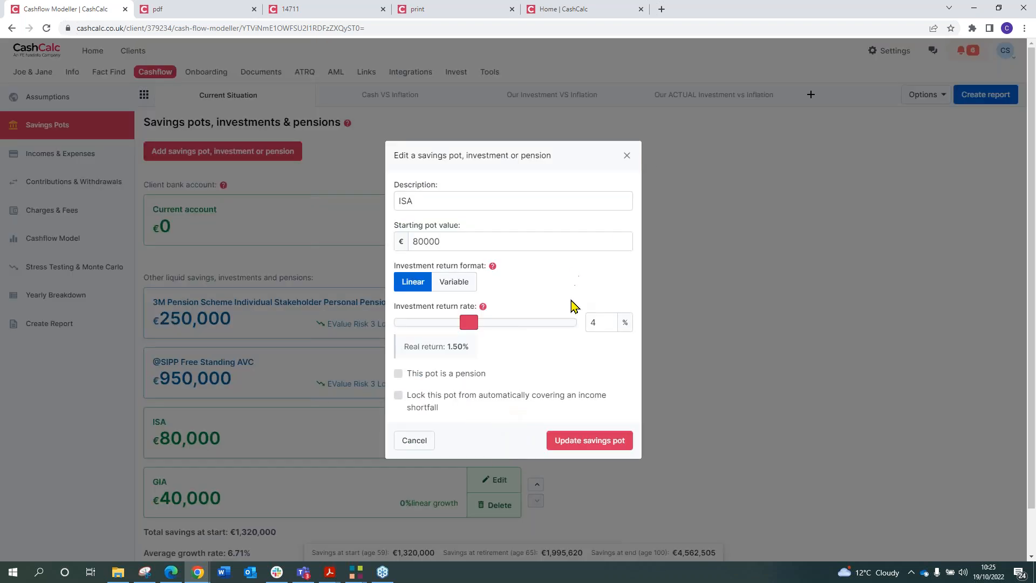
pyautogui.click(627, 156)
pyautogui.click(497, 300)
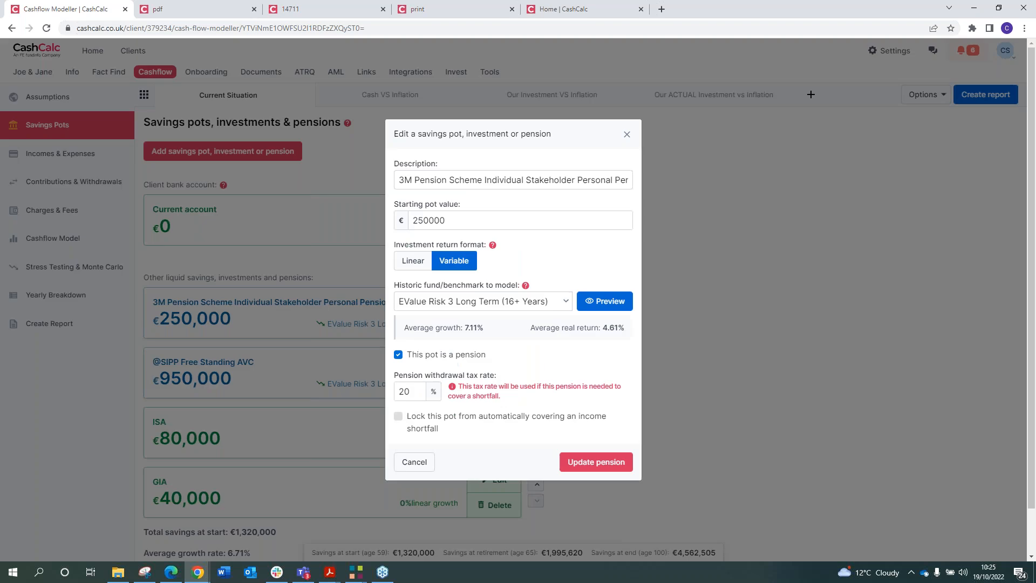
pyautogui.doubleClick(417, 387)
pyautogui.click(636, 139)
pyautogui.click(627, 137)
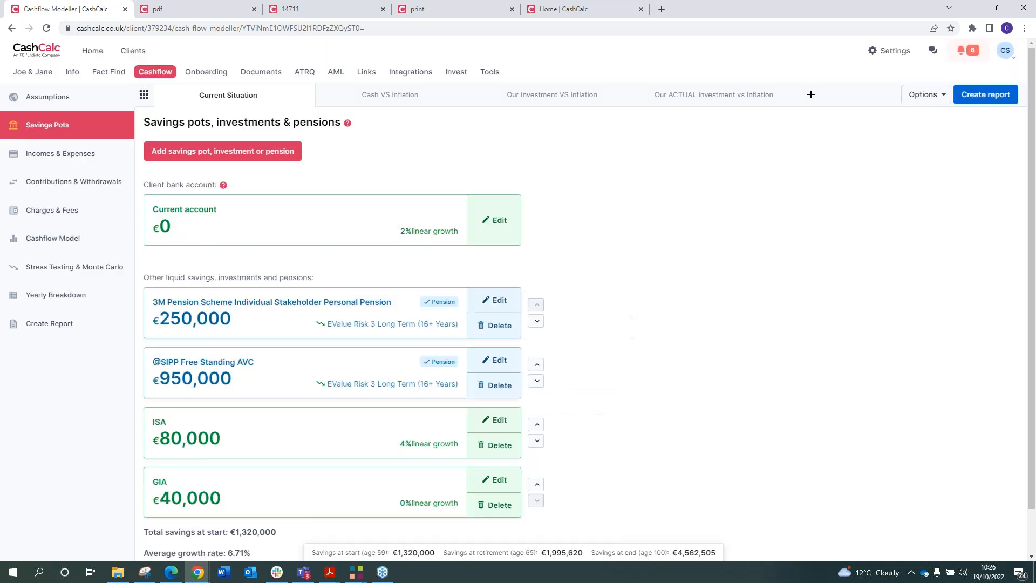
# Review the two salary amounts under Incomes & Expenses and return to the Cashflow Model's savings chart.
pyautogui.click(89, 159)
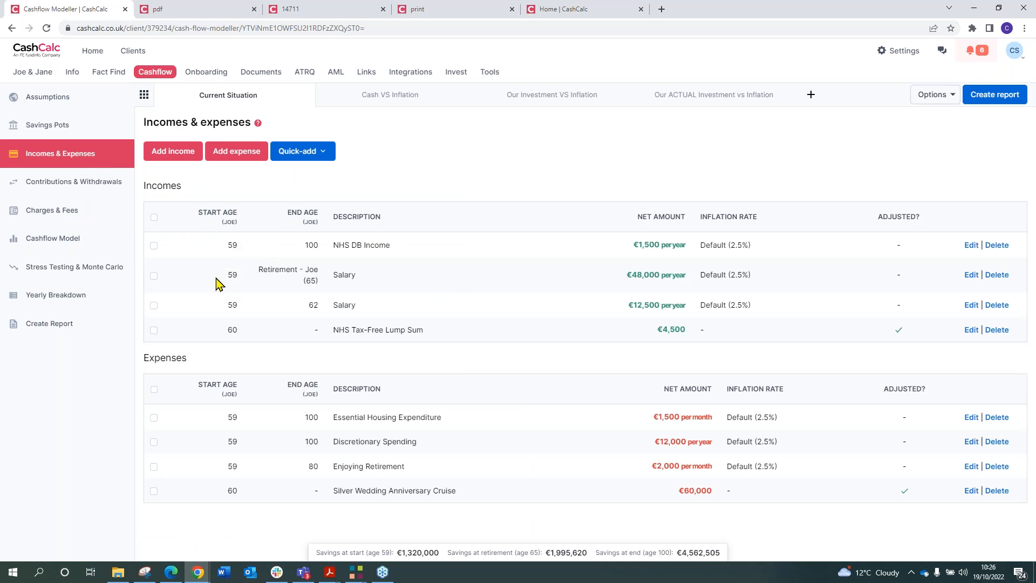
pyautogui.moveTo(215, 279); pyautogui.dragTo(834, 292)
pyautogui.doubleClick(654, 280)
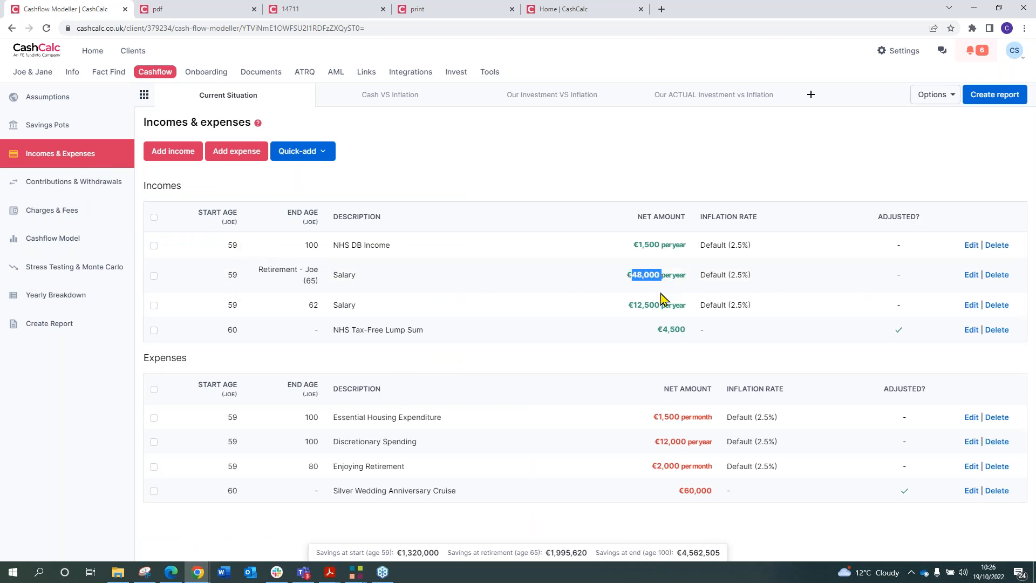
pyautogui.tripleClick(653, 305)
pyautogui.tripleClick(654, 274)
pyautogui.click(661, 305)
pyautogui.tripleClick(662, 306)
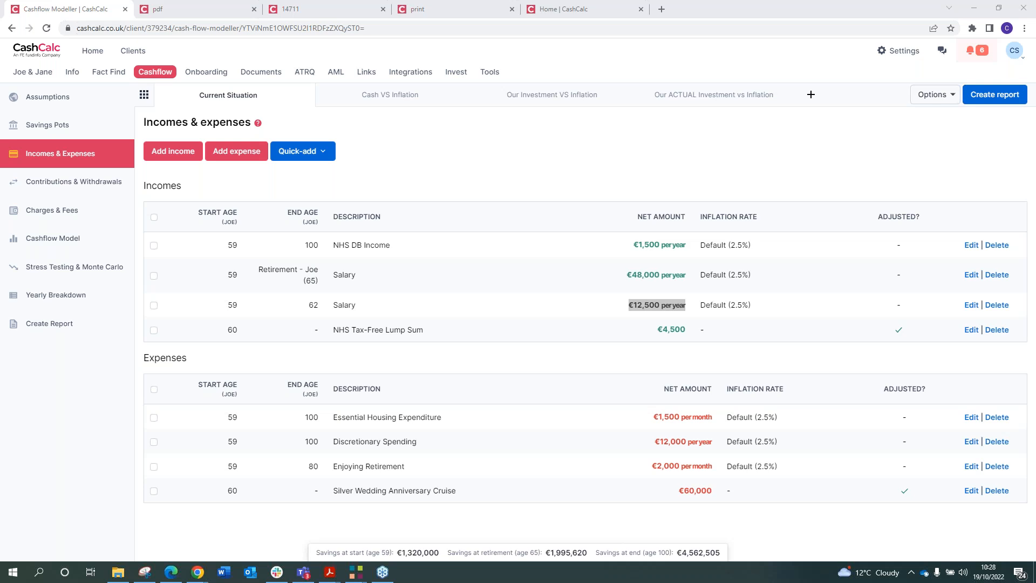
pyautogui.click(76, 248)
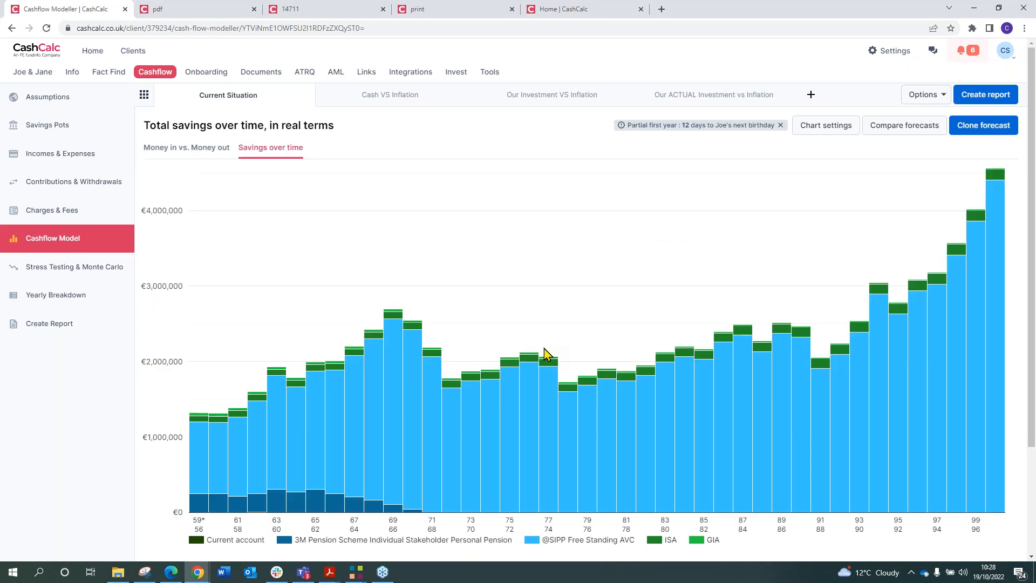